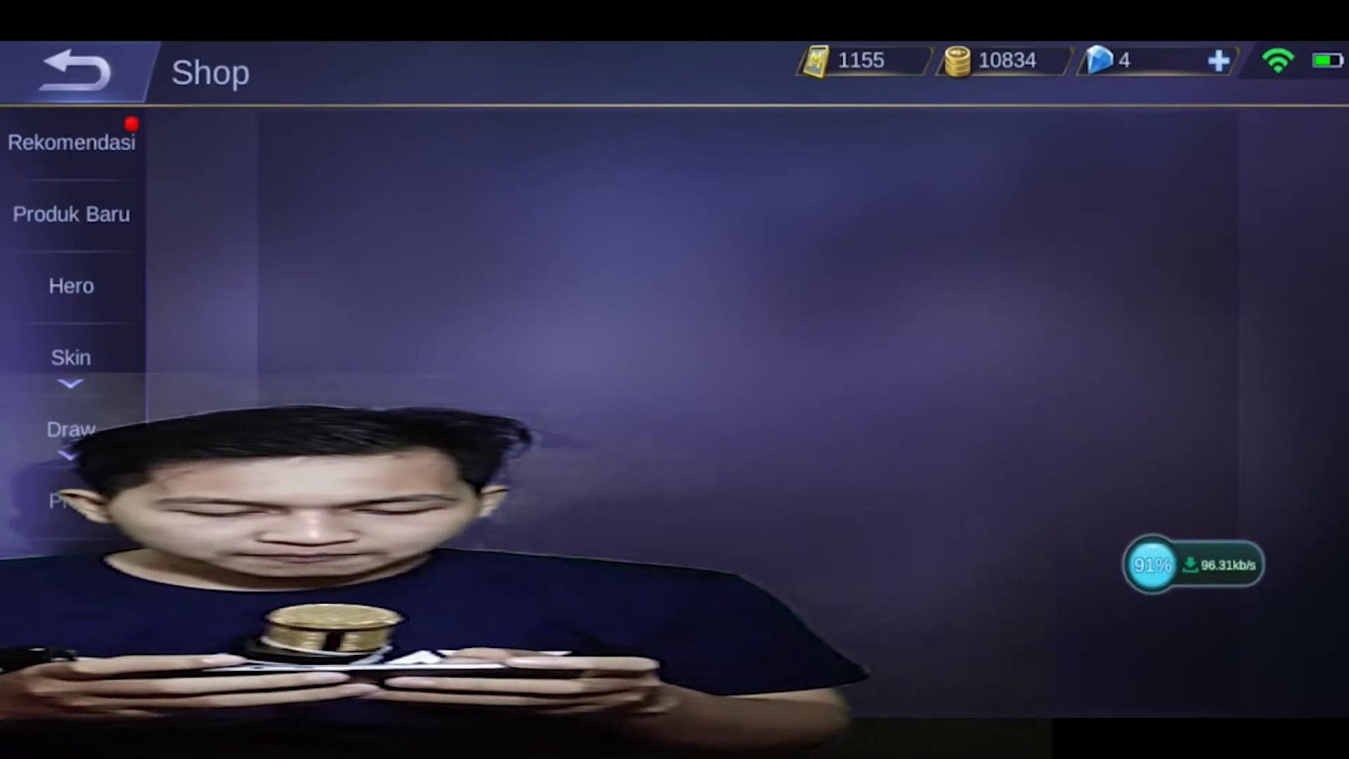
- Go from Emblem Matrix through Zodiac Summon to the Lucky Shop, raise the volume, and start a 20-ticket draw
click(70, 501)
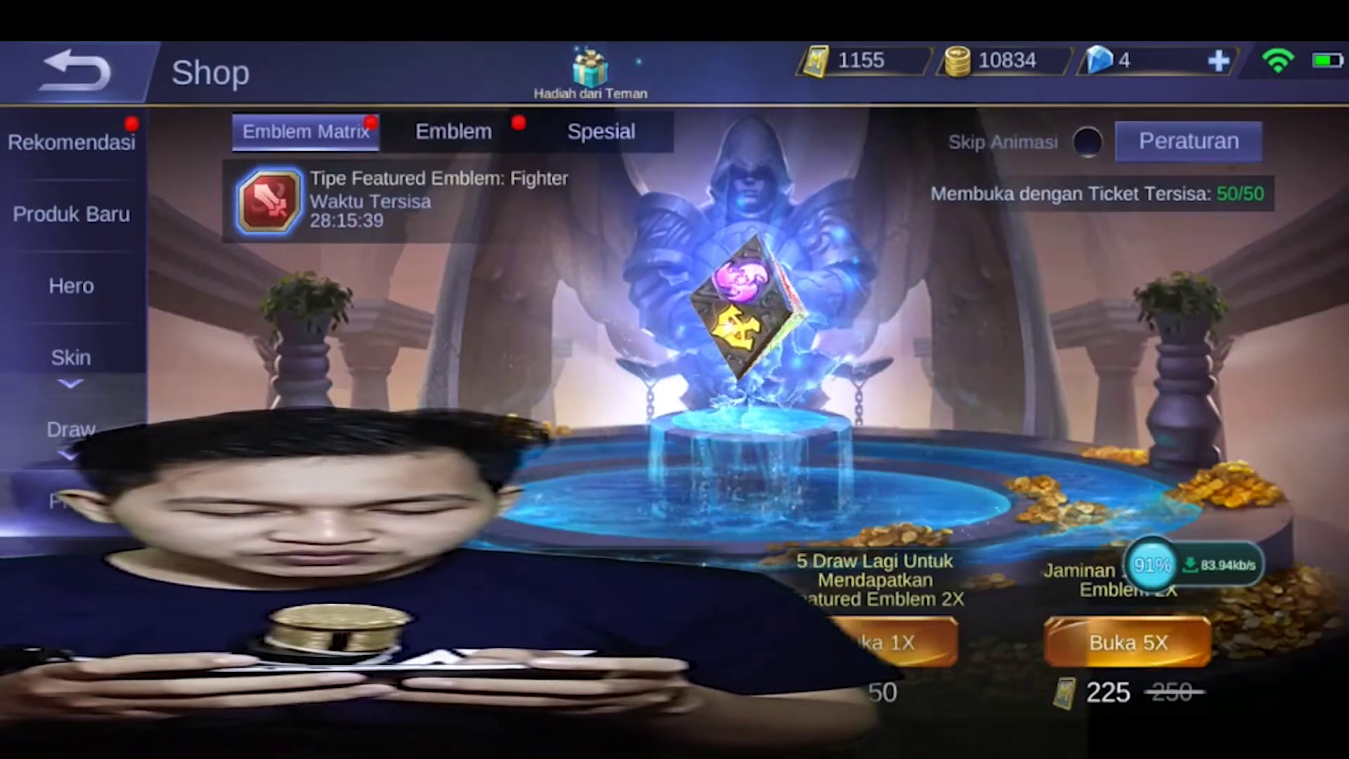
click(70, 503)
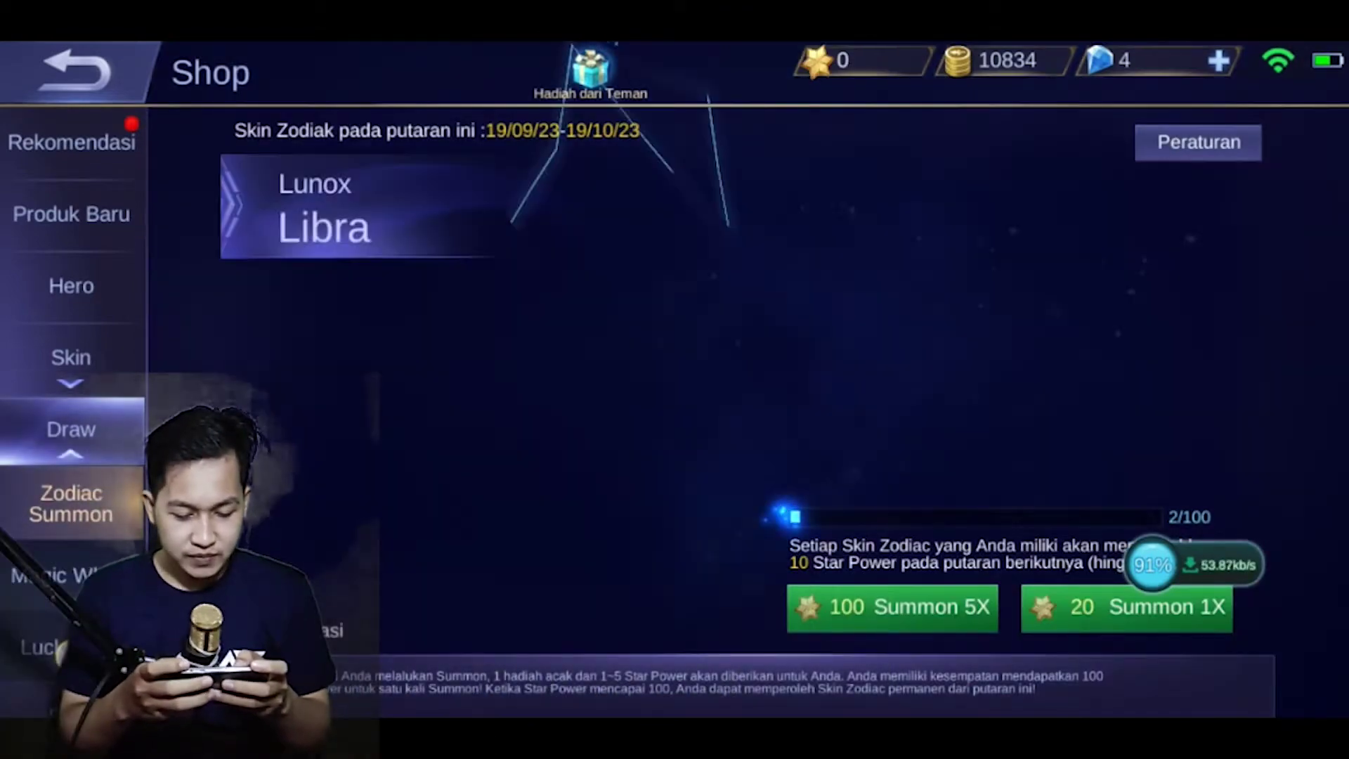
click(70, 646)
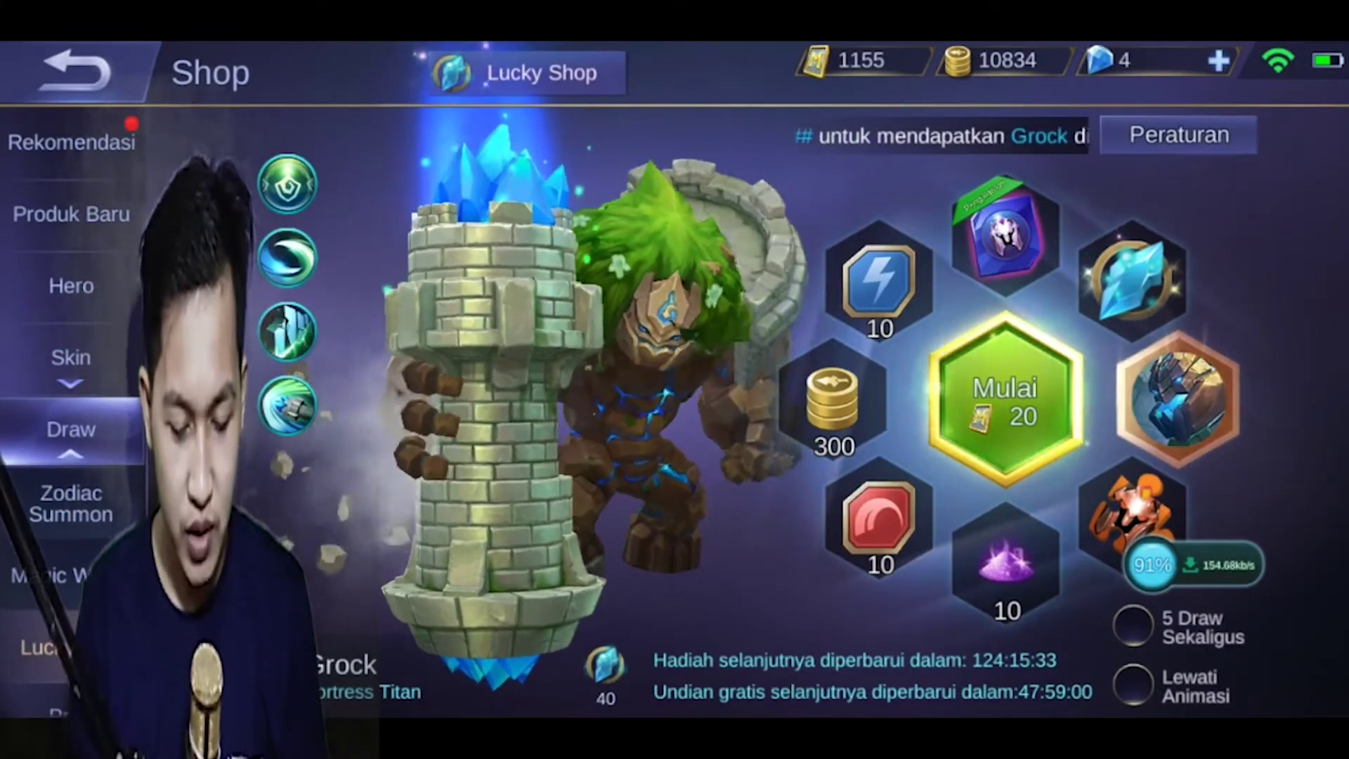
key(XF86AudioRaiseVolume)
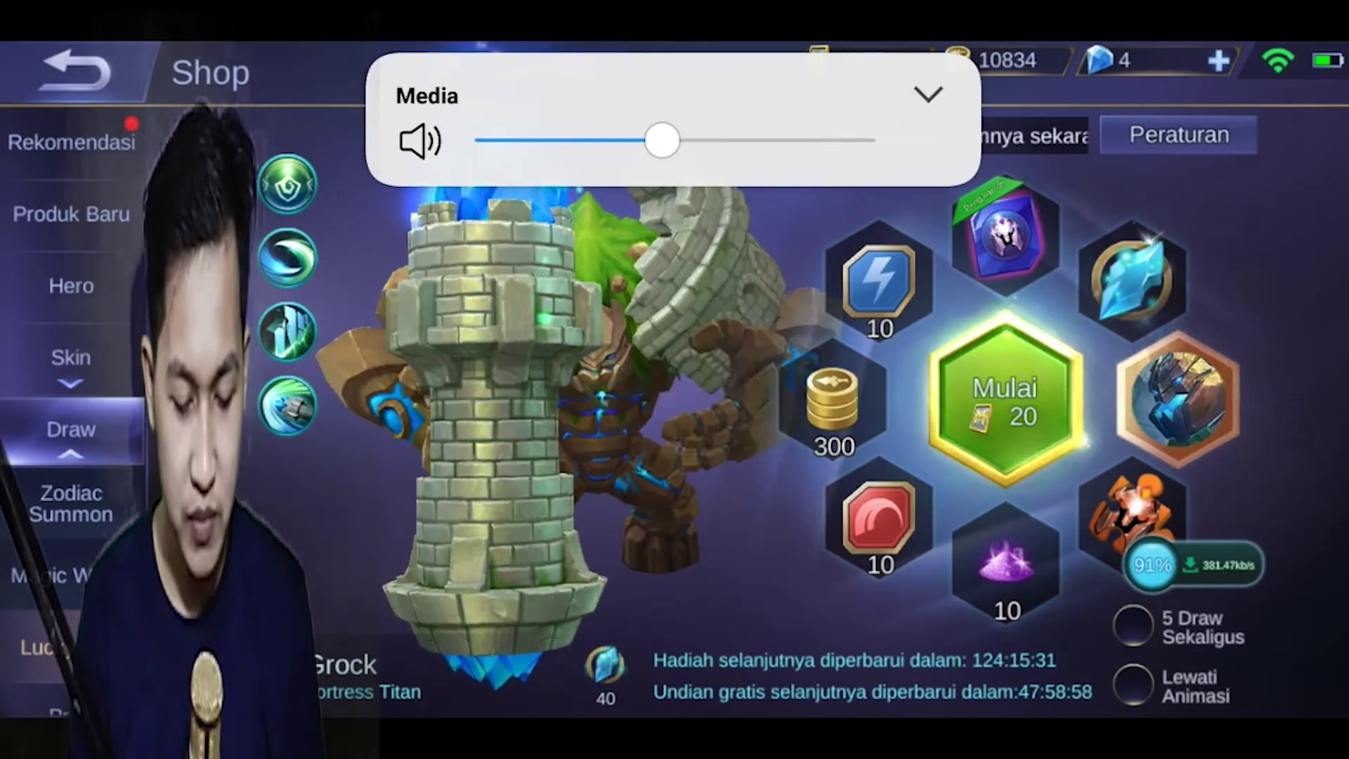
click(1005, 400)
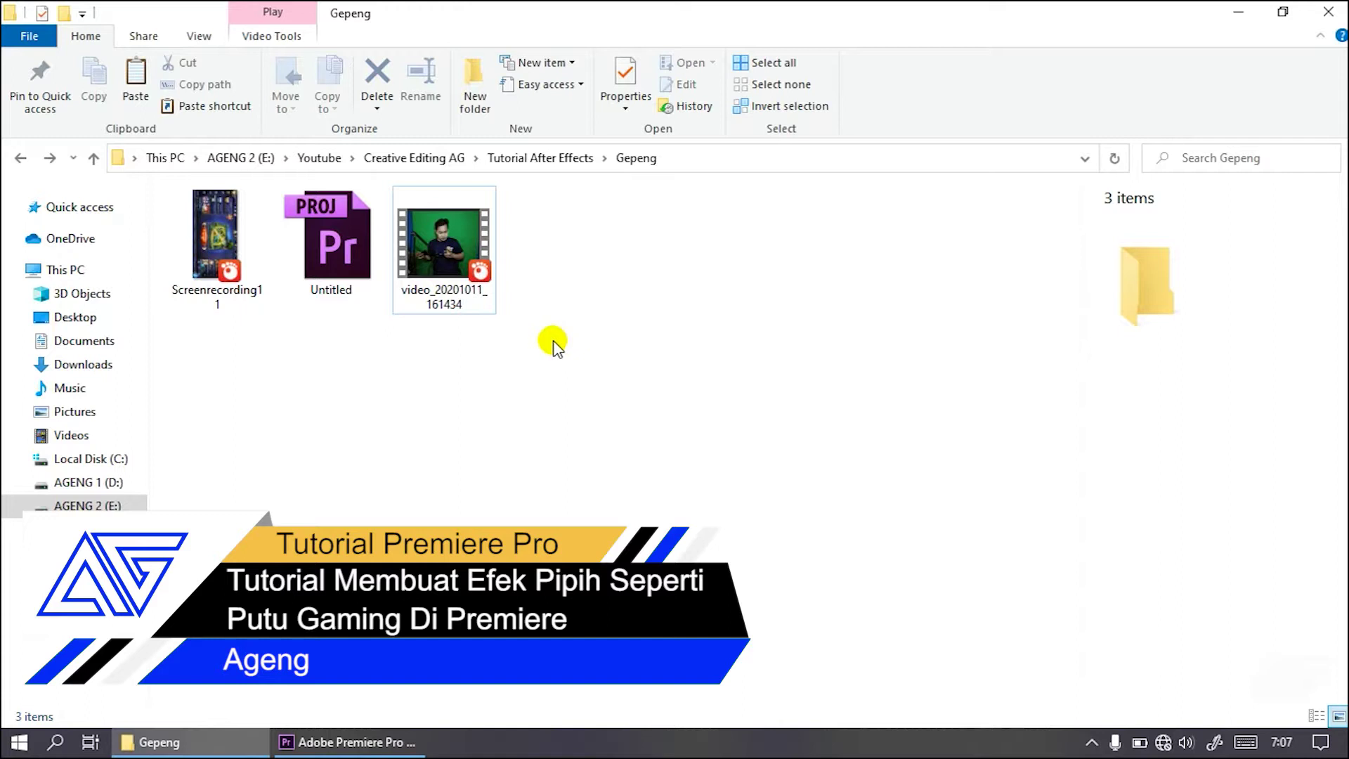
- Check the details of Screenrecording11 and the video_20201011_161434 facecam file in the Gepeng folder
key(Home)
click(512, 392)
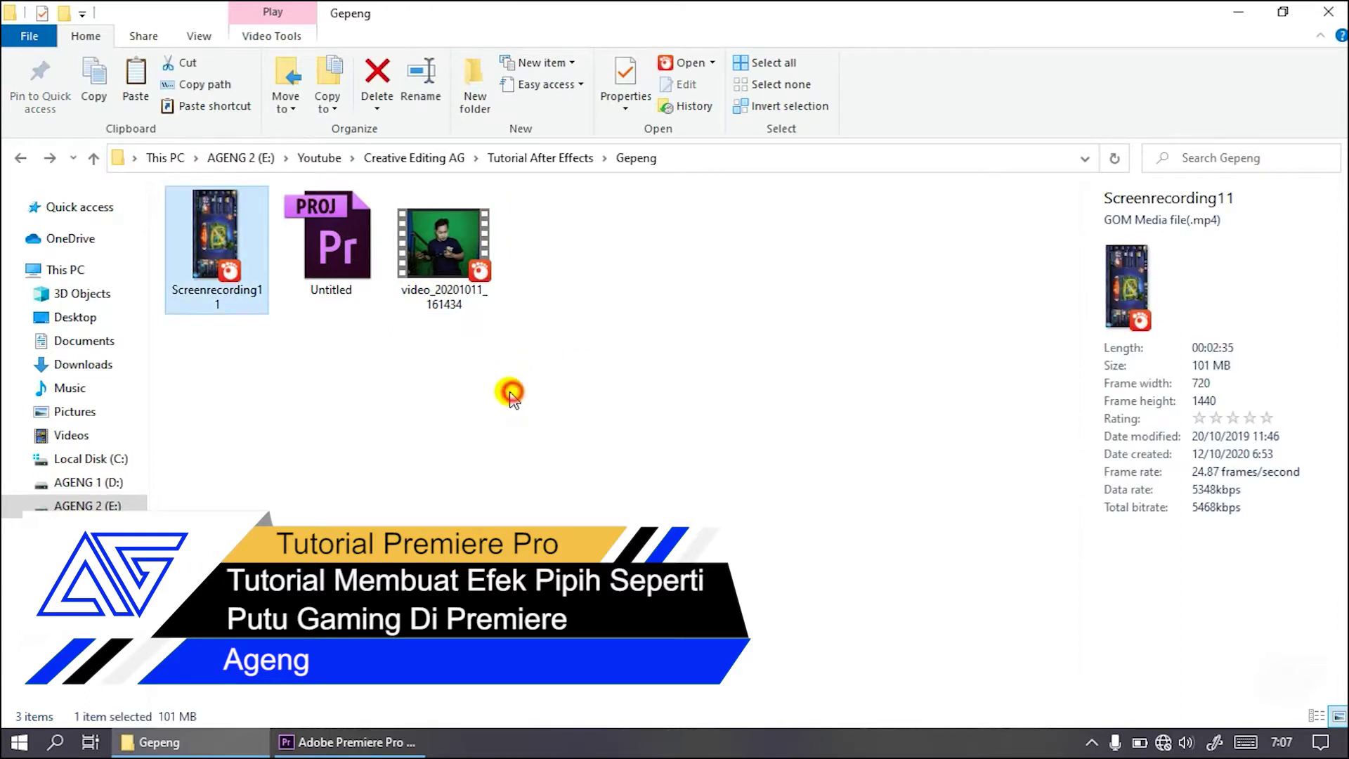
click(241, 304)
click(451, 252)
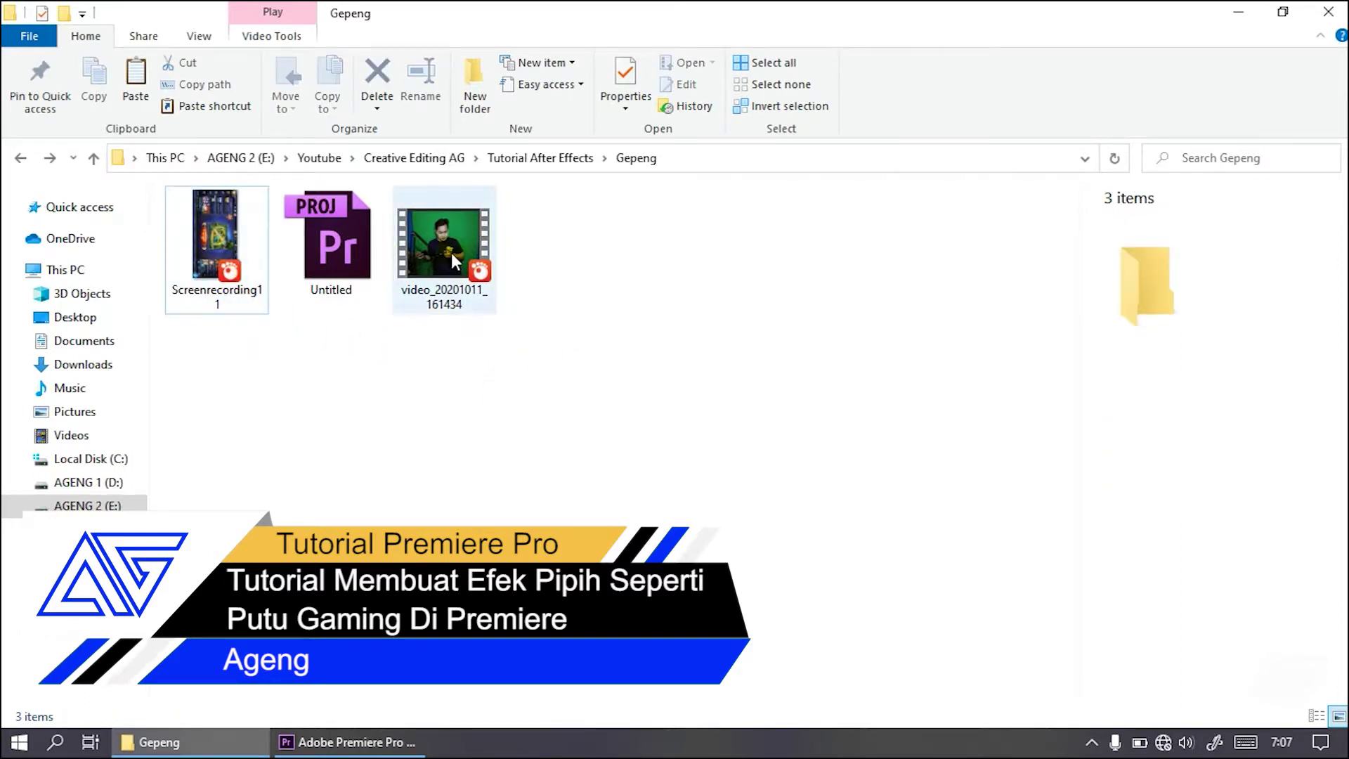
click(453, 252)
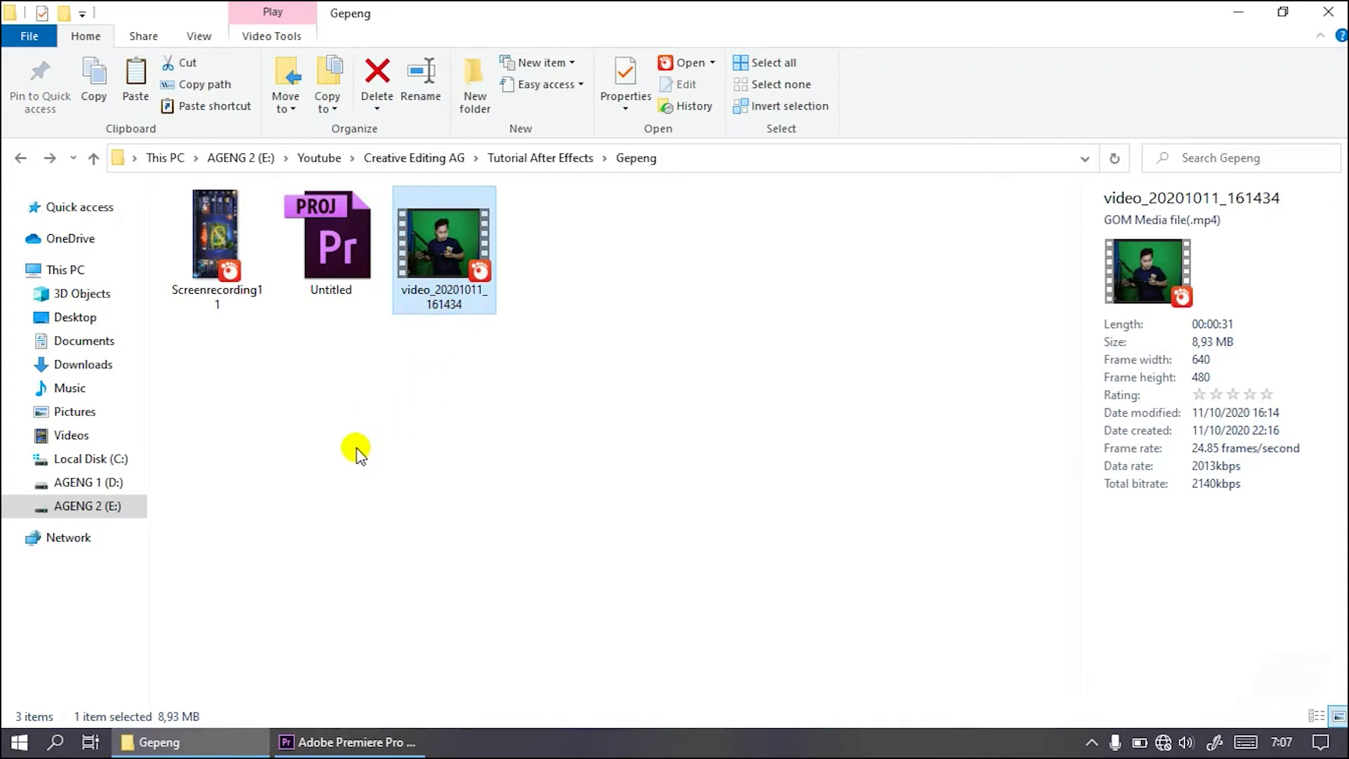
- Select Screenrecording11 together with video_20201011_161434 and drag both into Premiere Pro
click(344, 741)
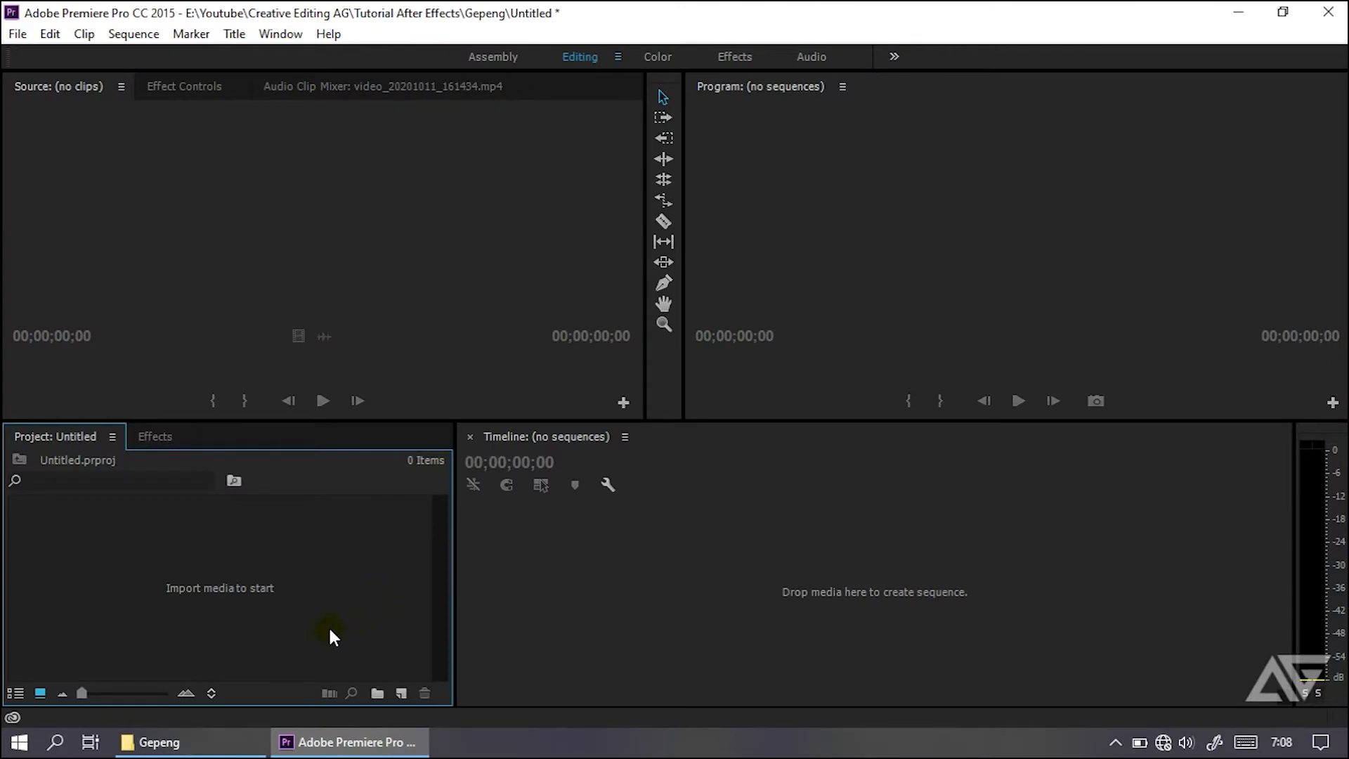
click(159, 742)
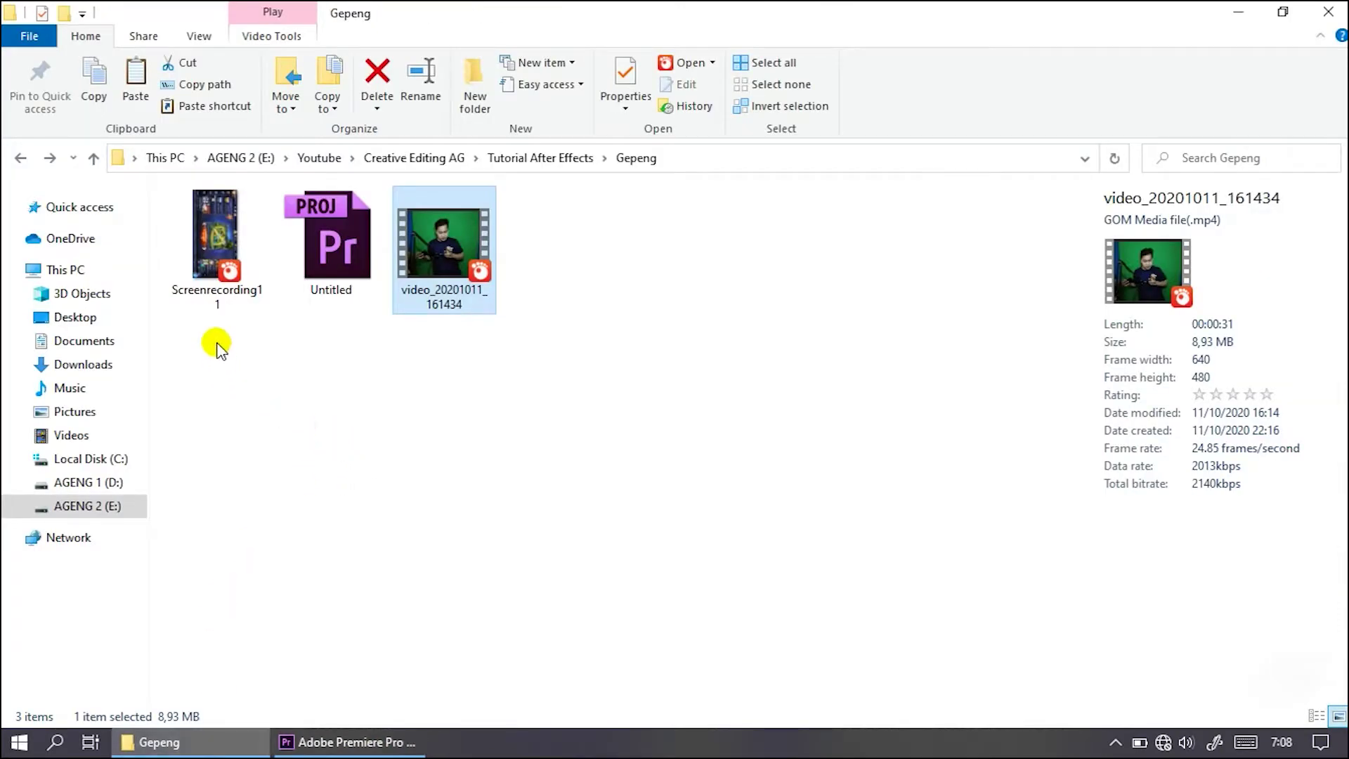
click(220, 280)
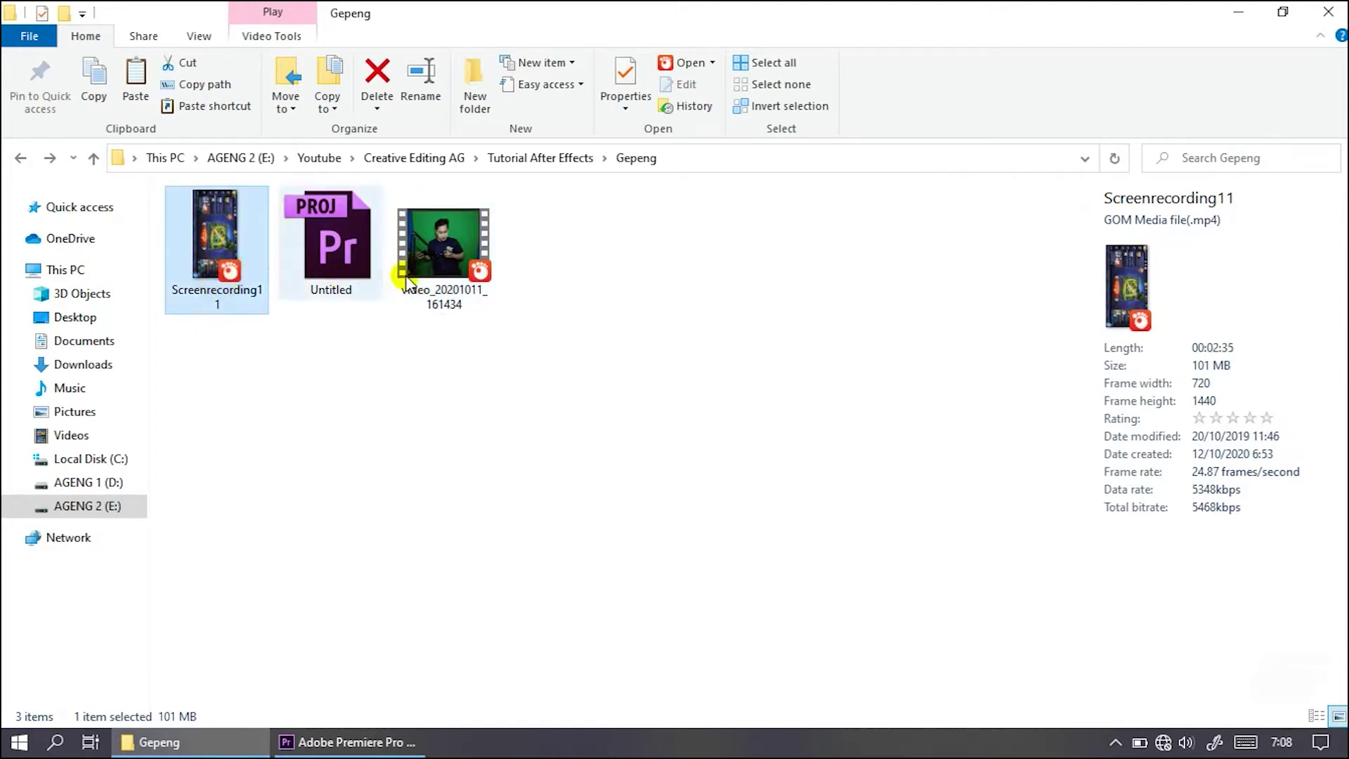
click(458, 259)
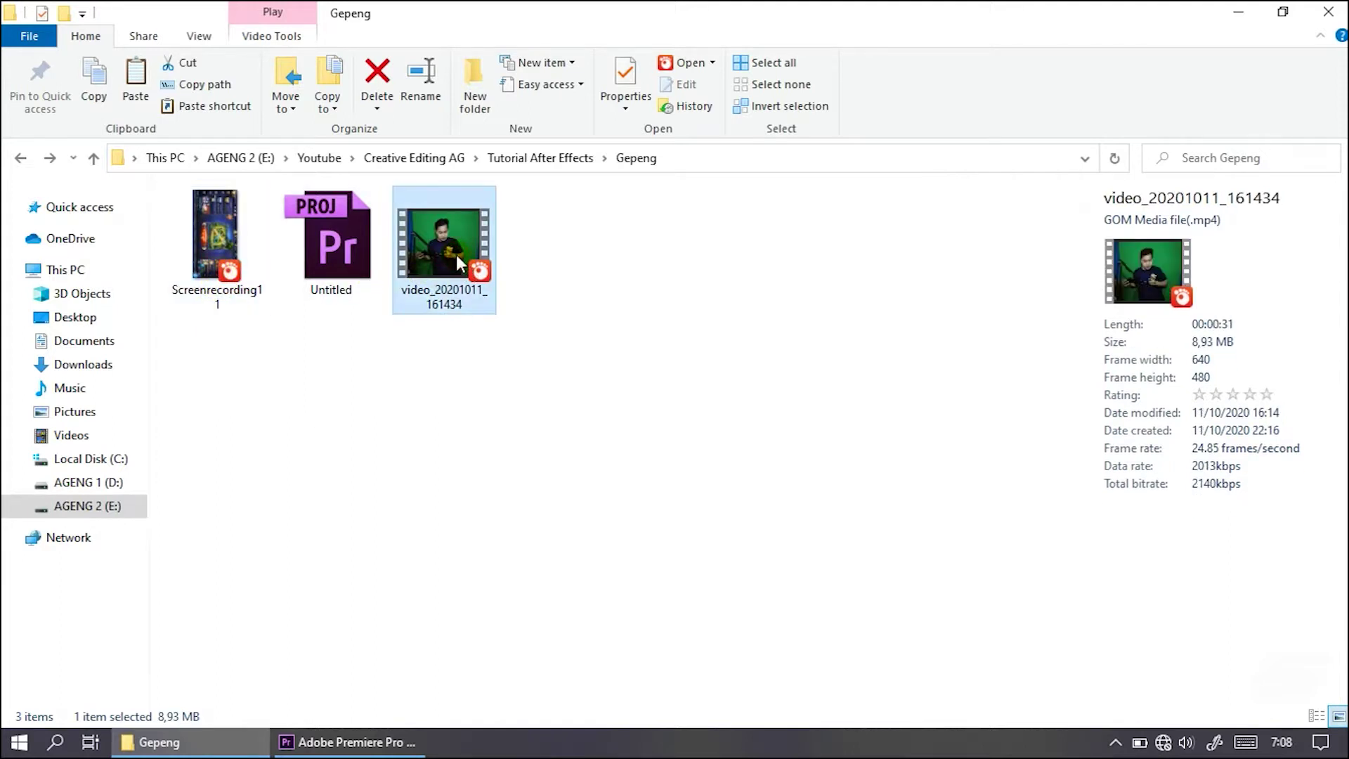
ctrl+click(217, 250)
drag(217, 250, 225, 604)
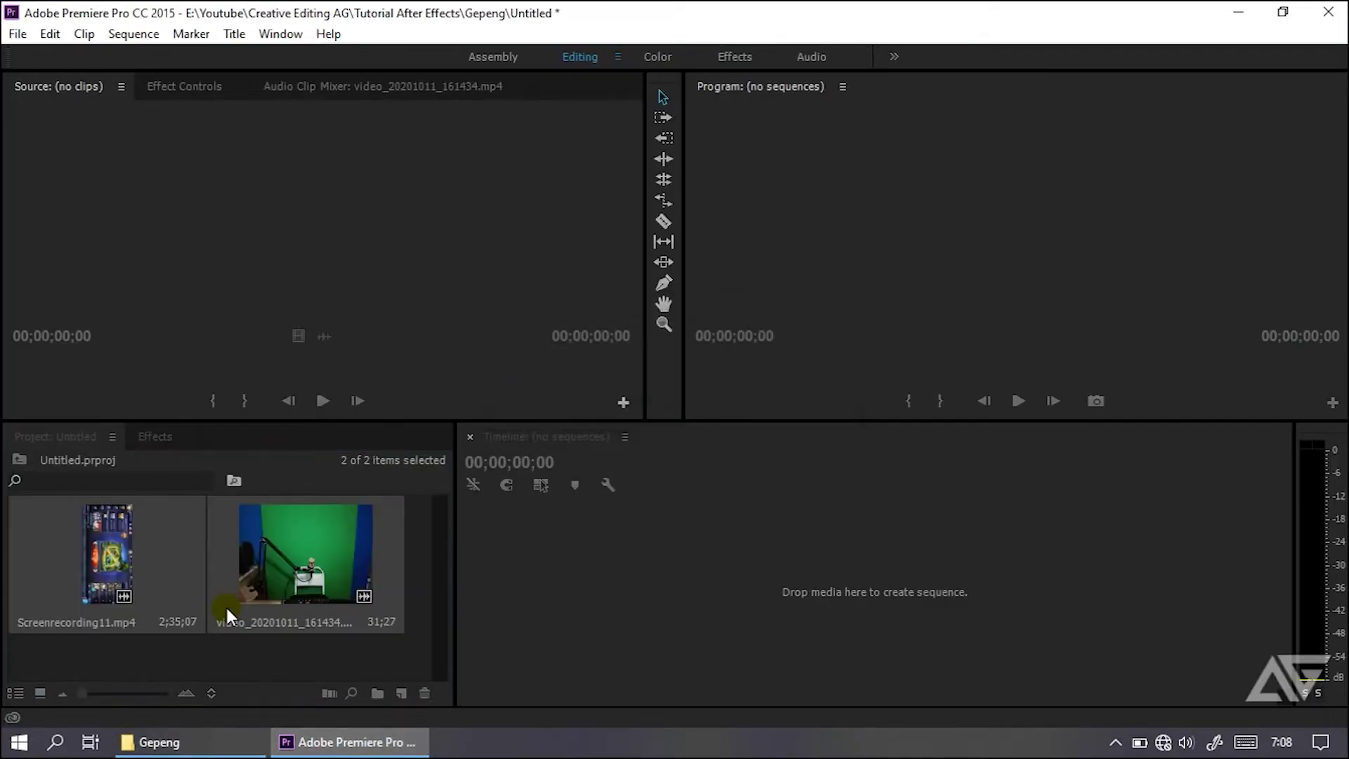
- Create Sequence 04 from the HDV 720p30 preset via New Item > Sequence
click(339, 658)
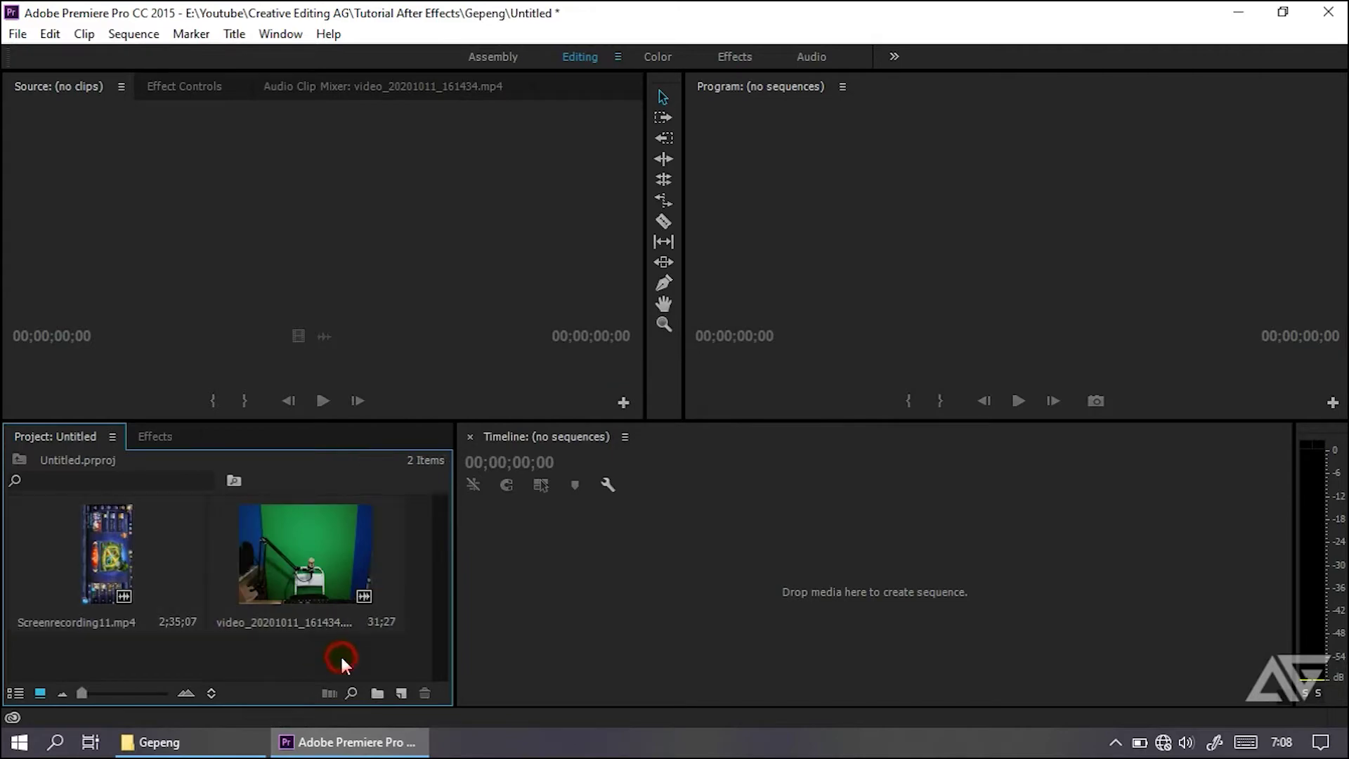
click(401, 694)
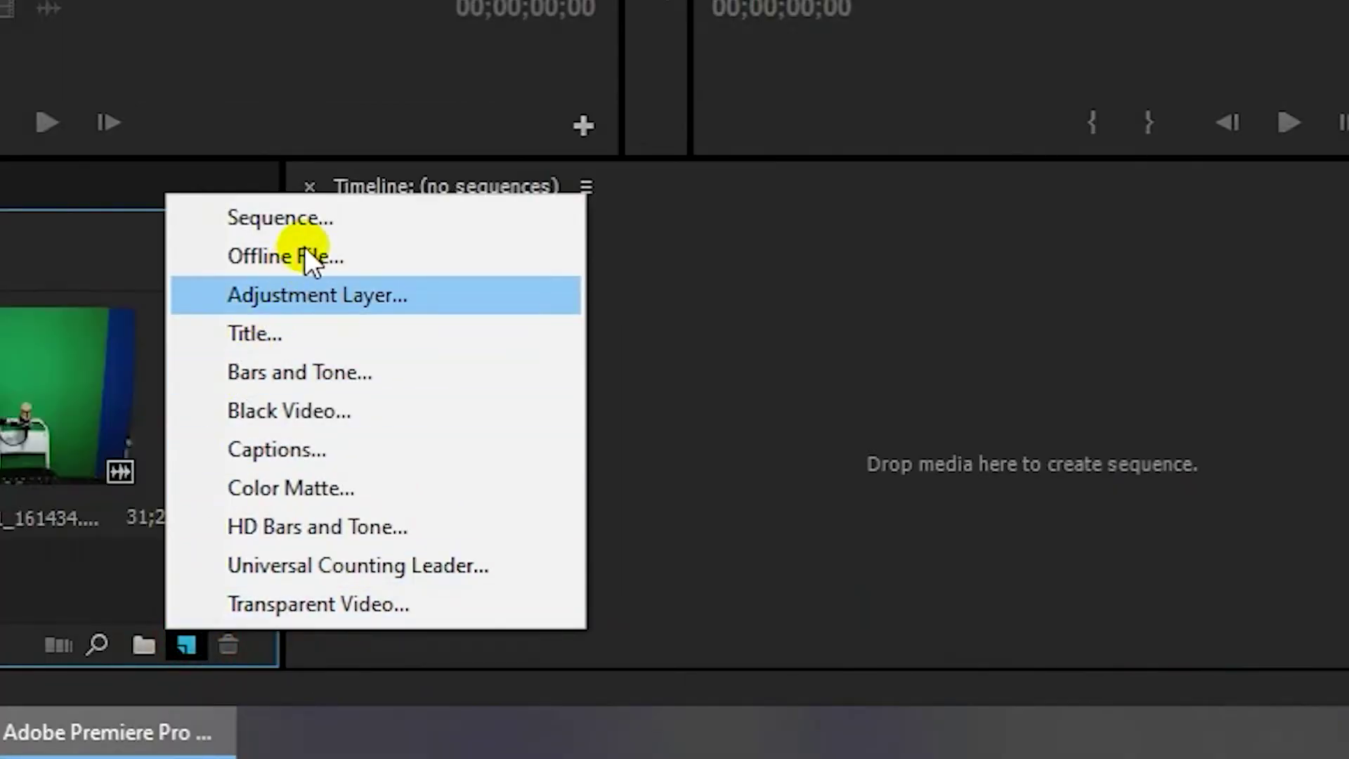
click(280, 218)
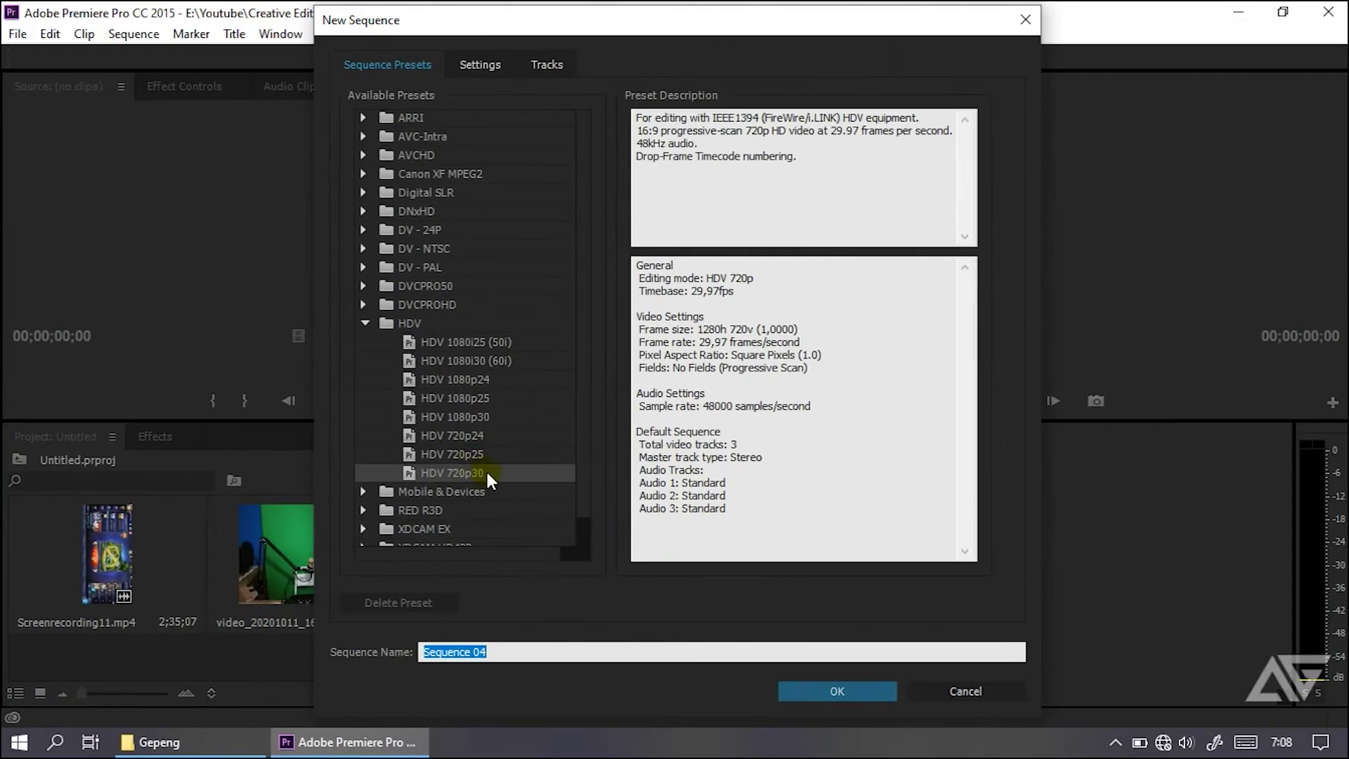
click(488, 472)
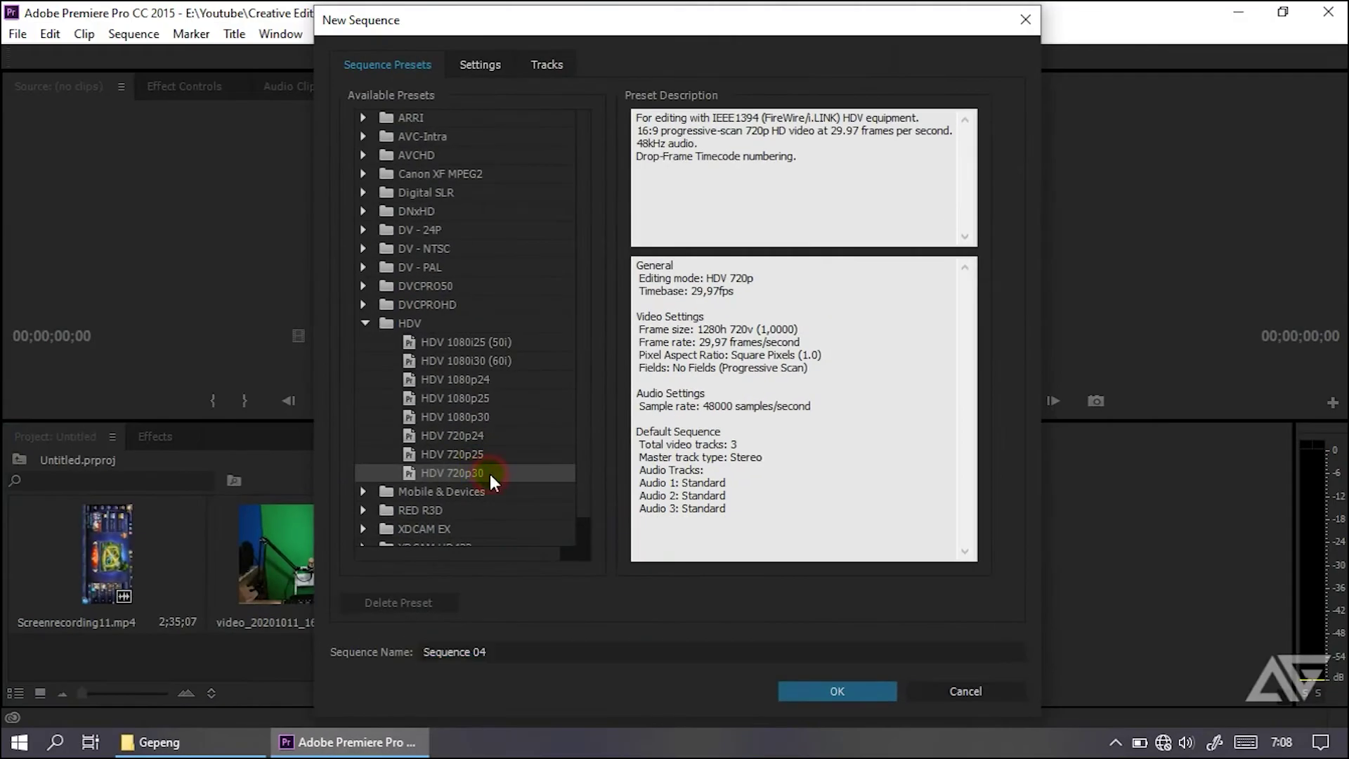
click(815, 690)
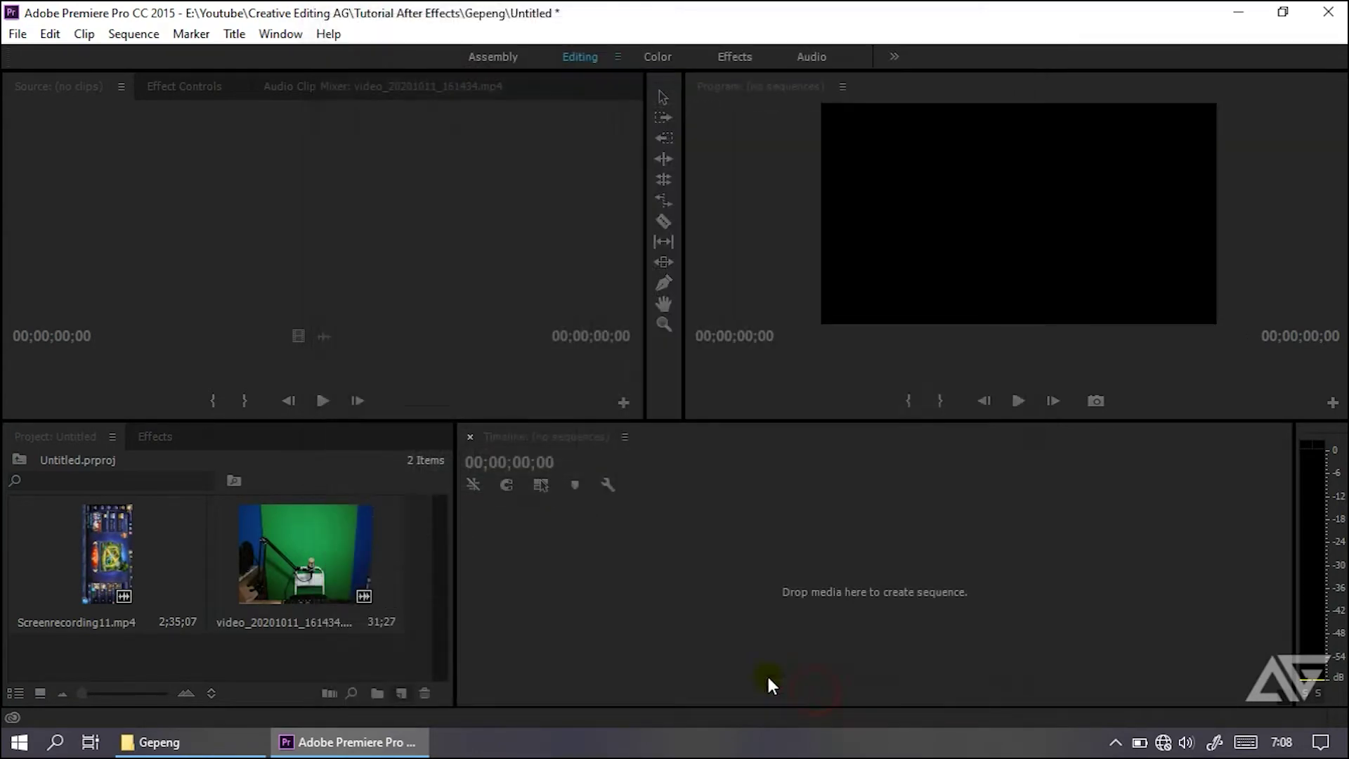
click(352, 643)
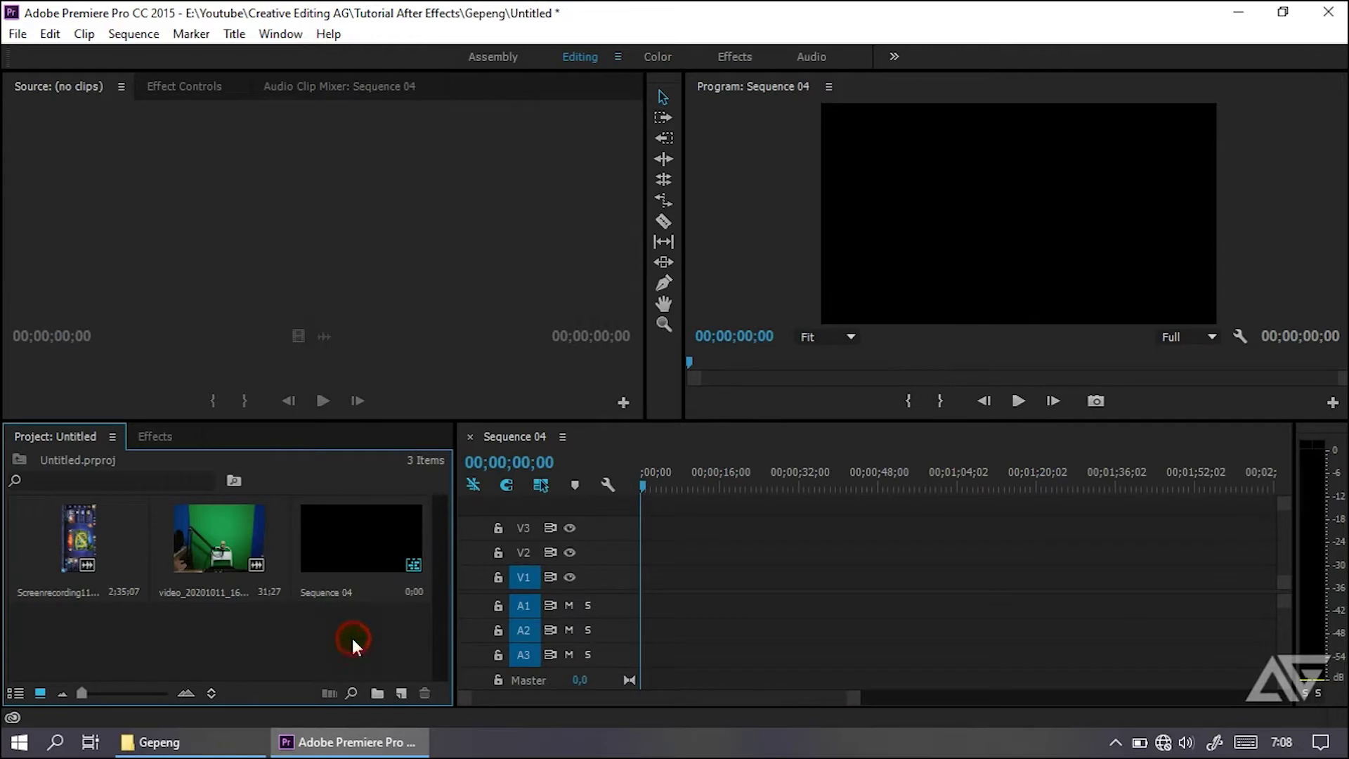
- Place Screenrecording11 on track V1, keeping the sequence's existing settings
click(77, 541)
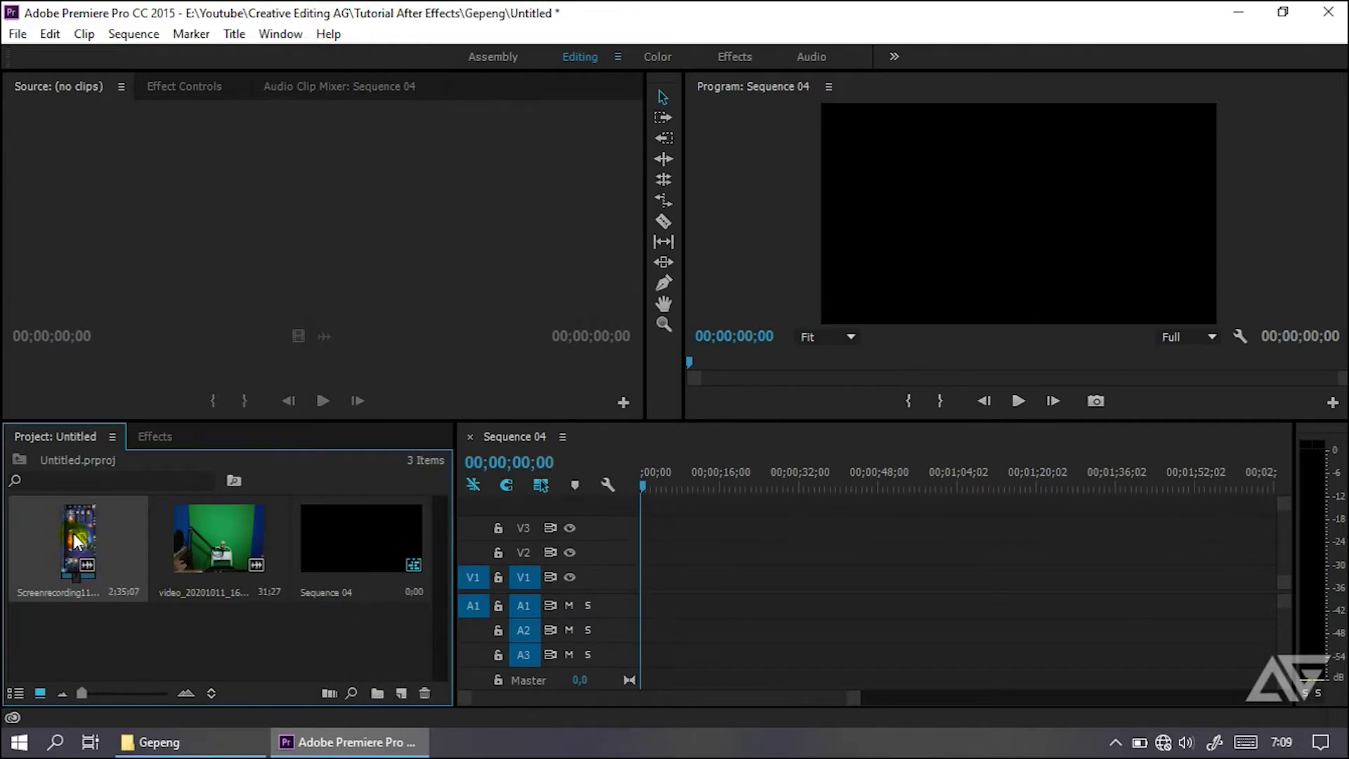
drag(409, 581, 637, 598)
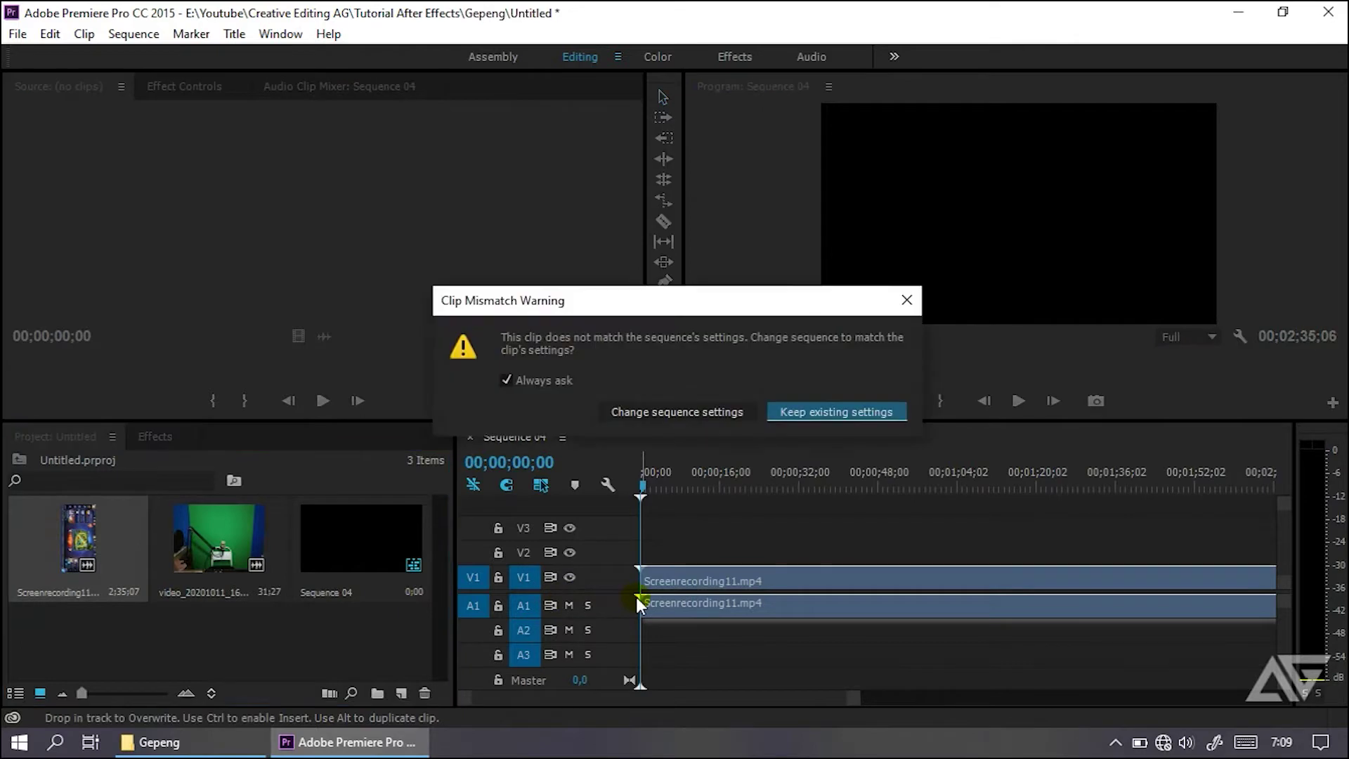
click(819, 411)
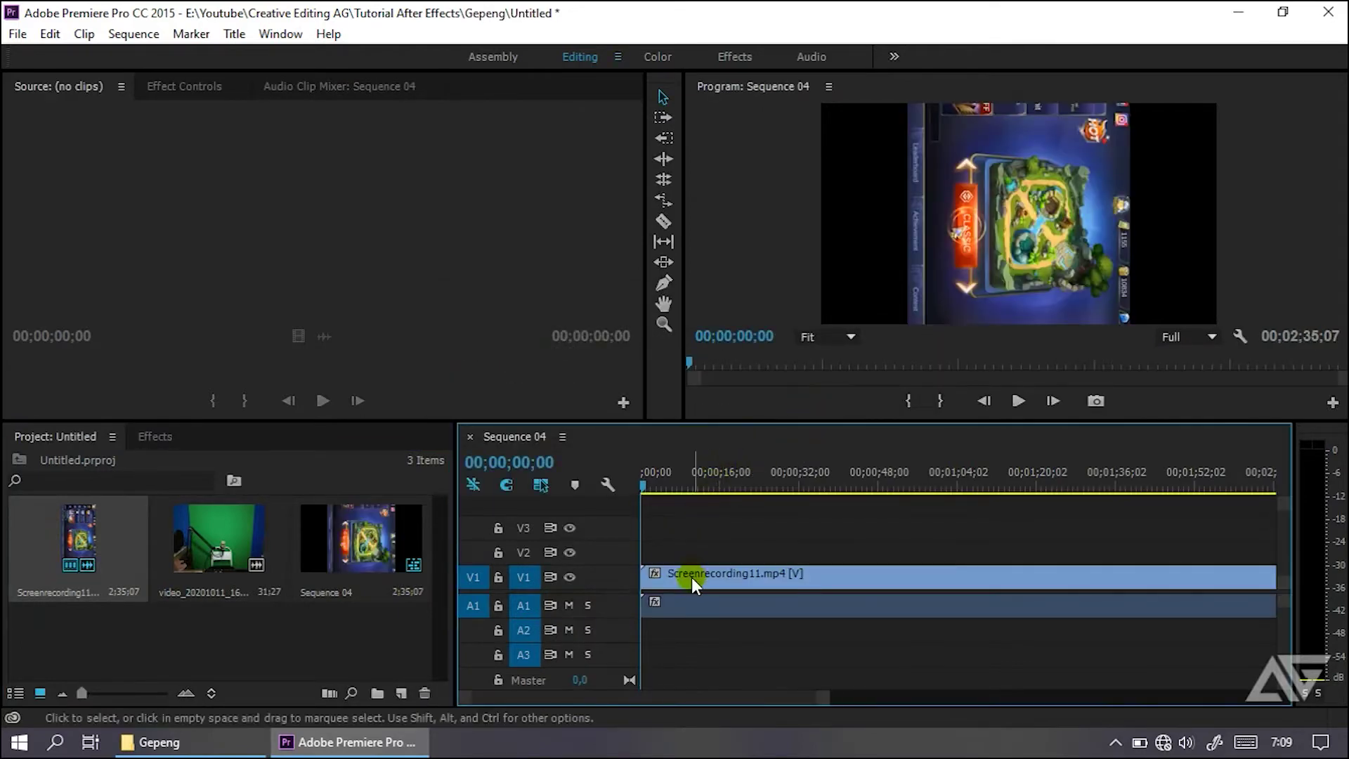
- Set the gameplay clip's Motion rotation to -90 and scale to 89
click(691, 576)
click(175, 83)
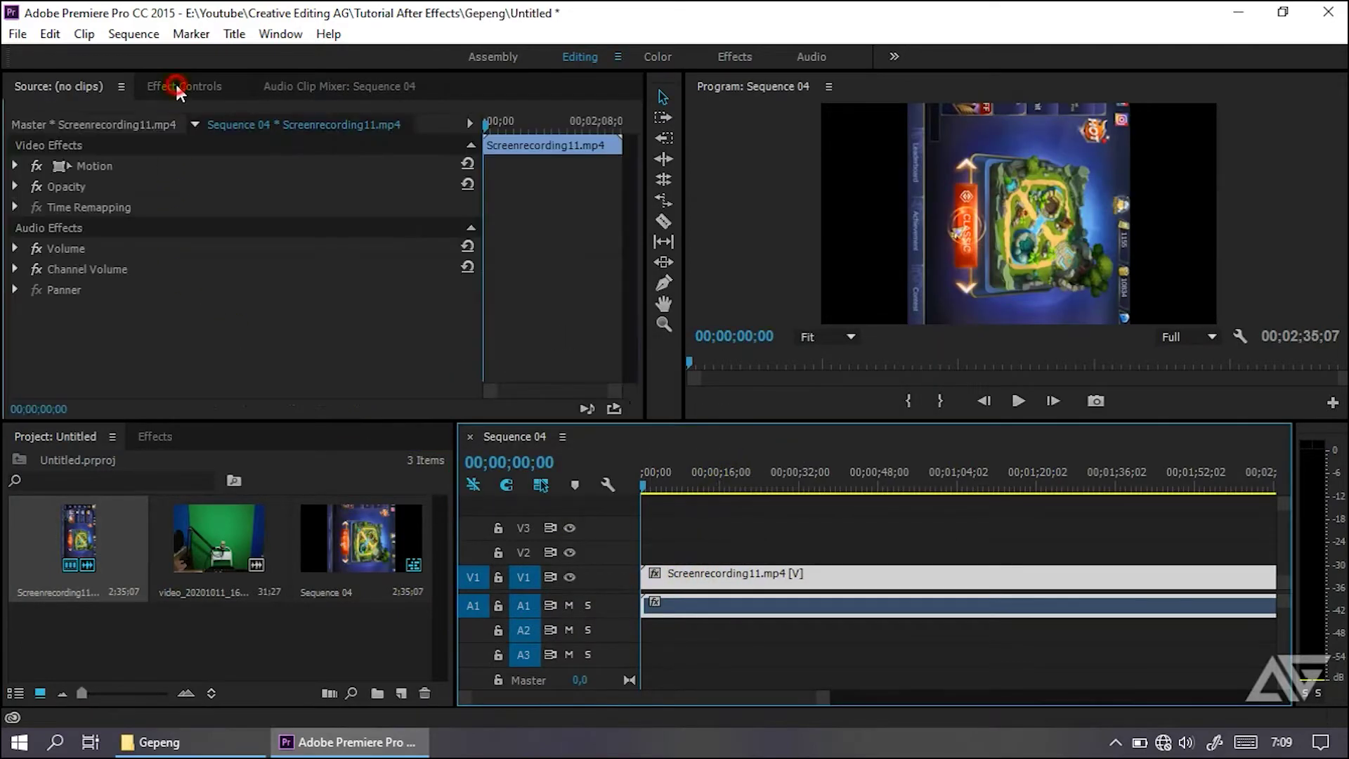
click(15, 165)
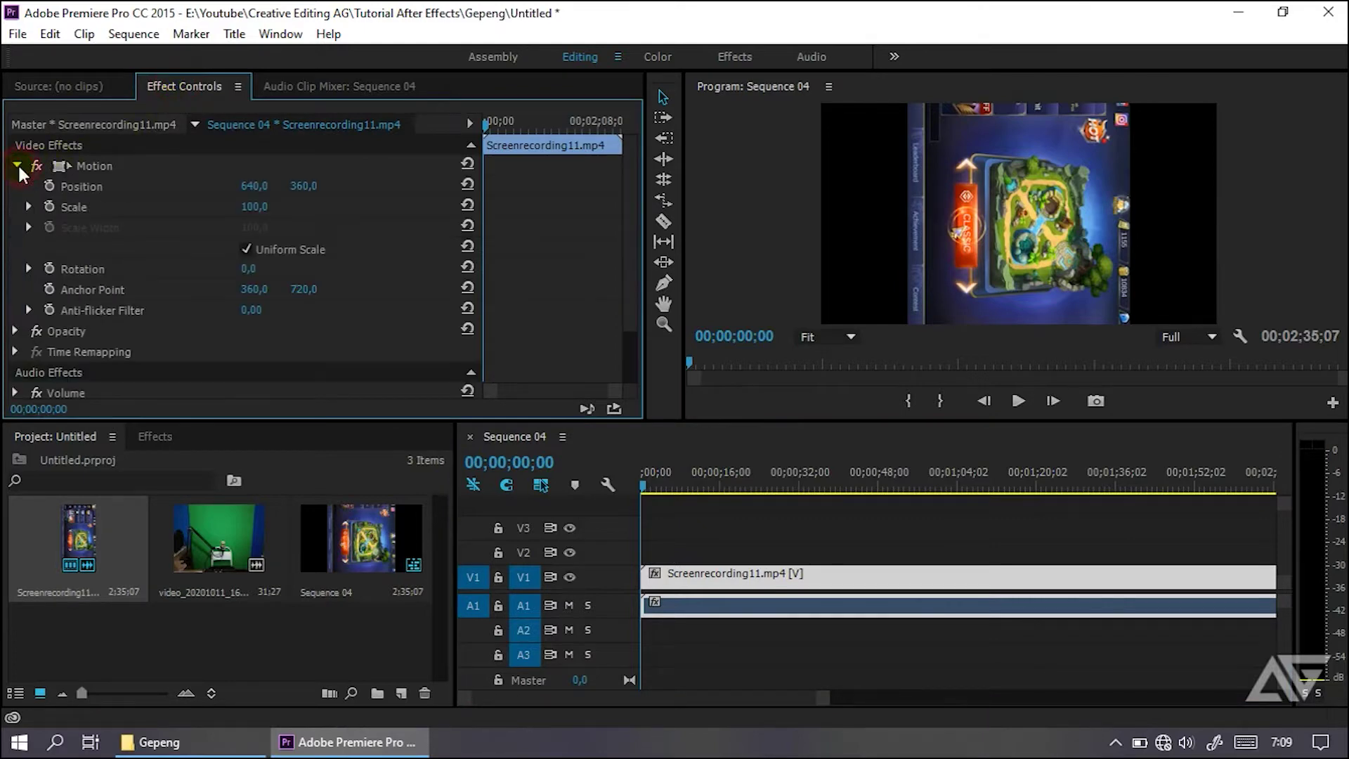
click(270, 268)
text(90)
key(Return)
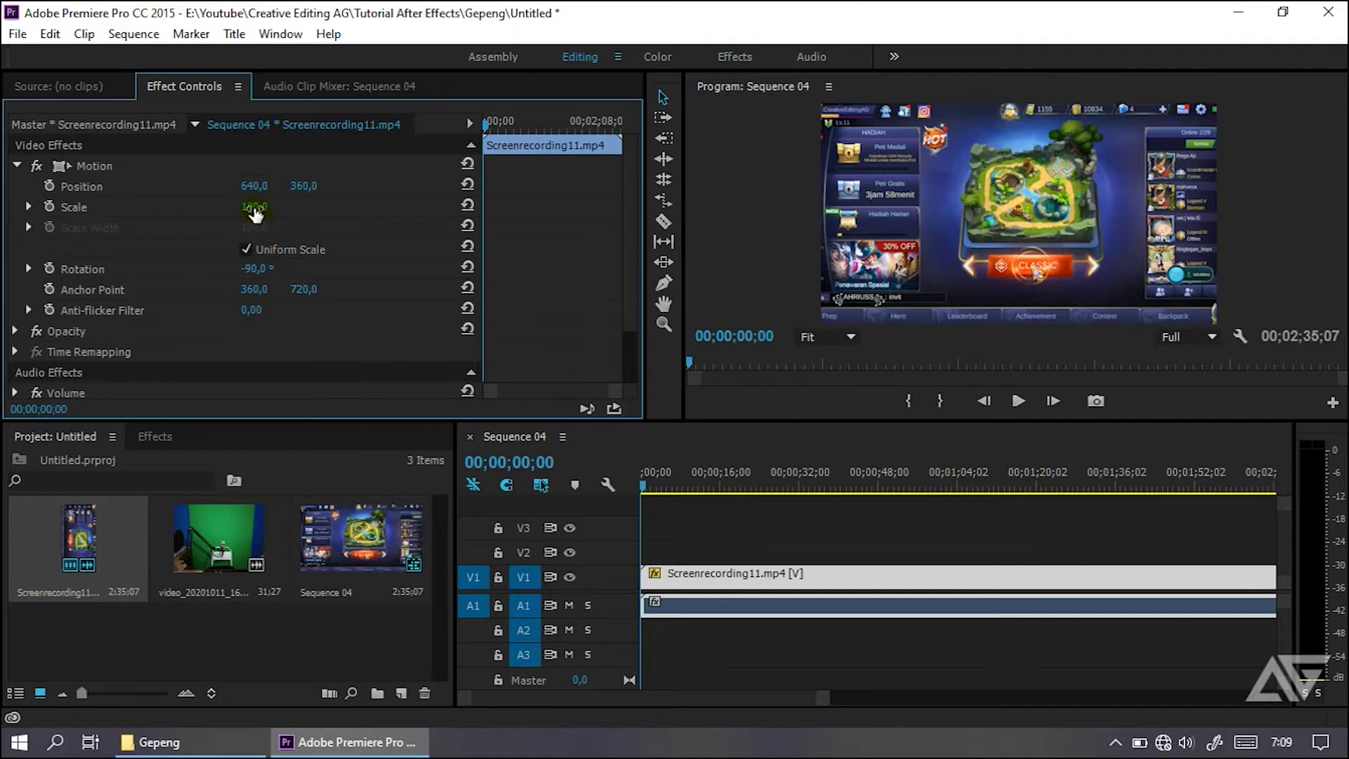
click(255, 208)
text(93)
key(Return)
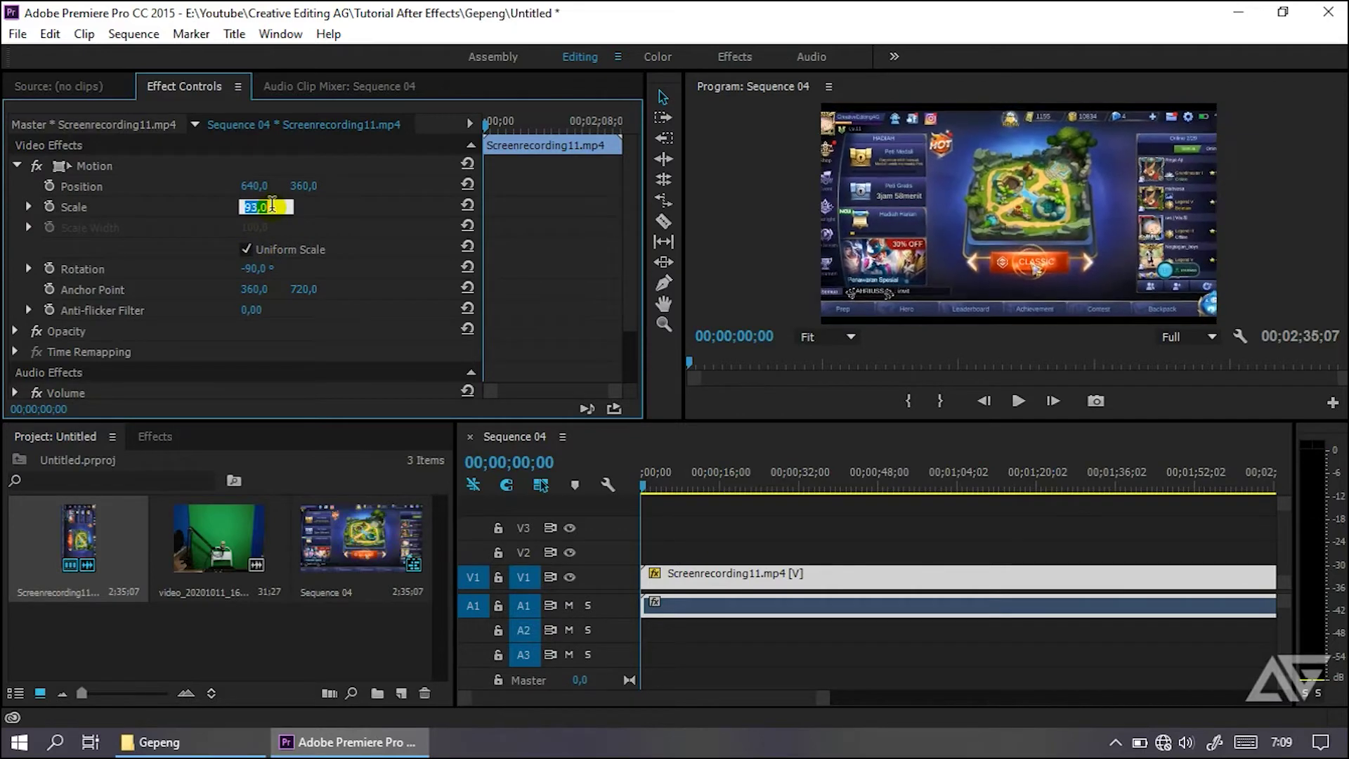
key(Down)
key(Down)
key(Down)
key(Down)
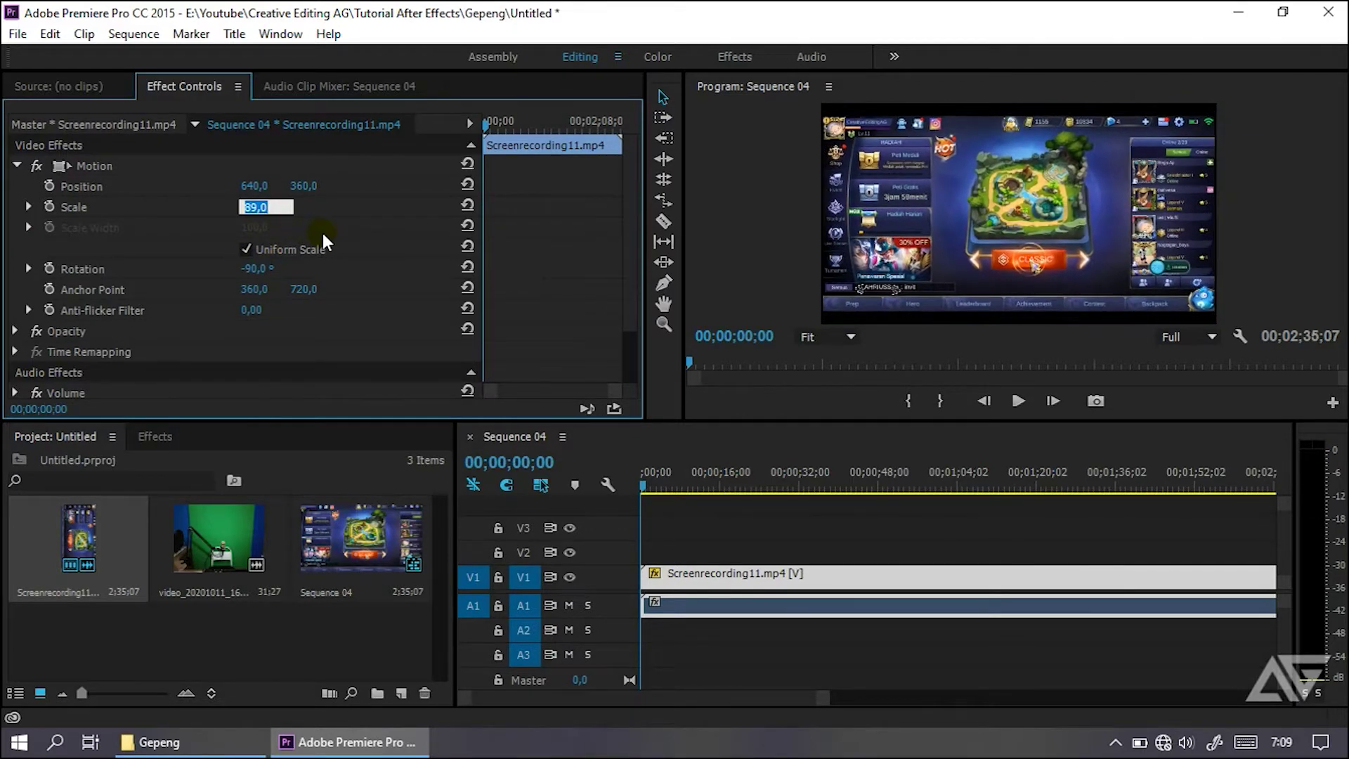
click(324, 625)
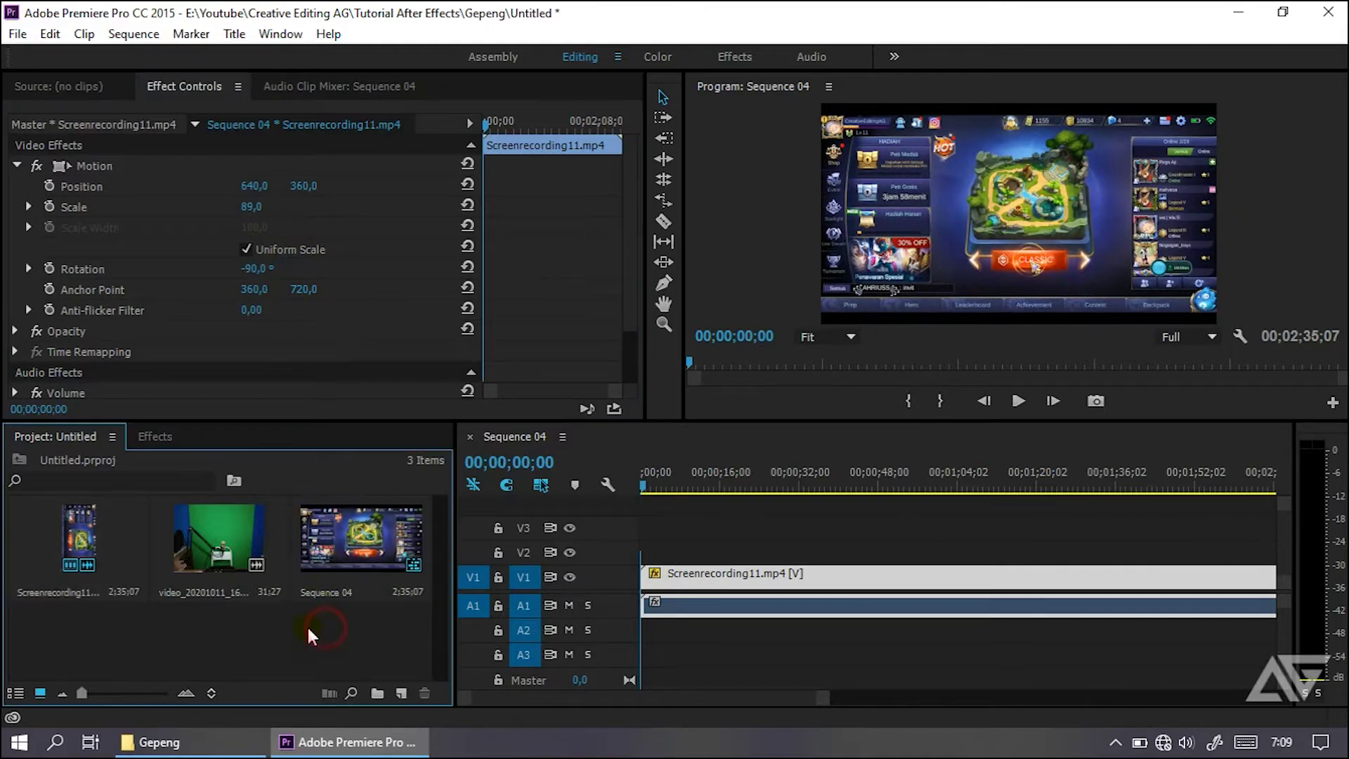
- Load the facecam clip in the Source Monitor with an in point at 00;00;13;17
click(218, 542)
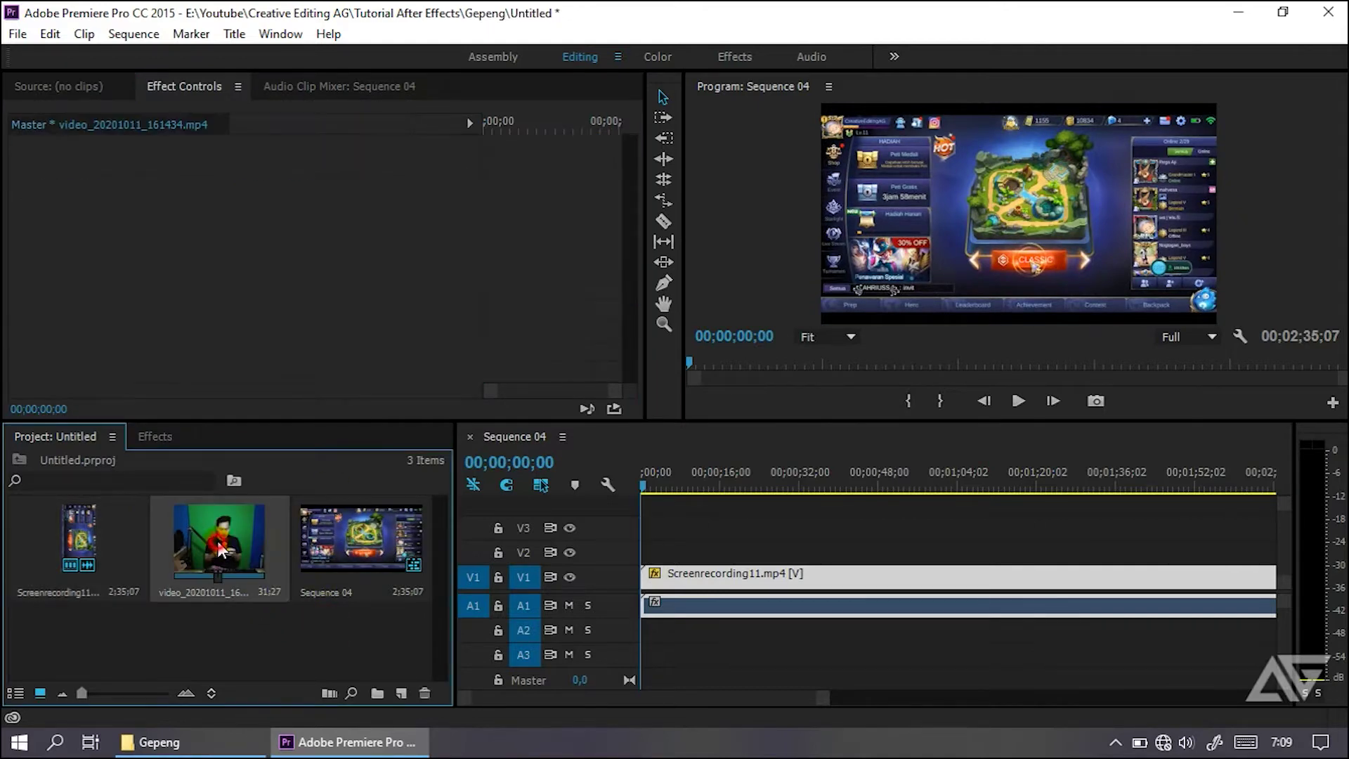
double_click(219, 548)
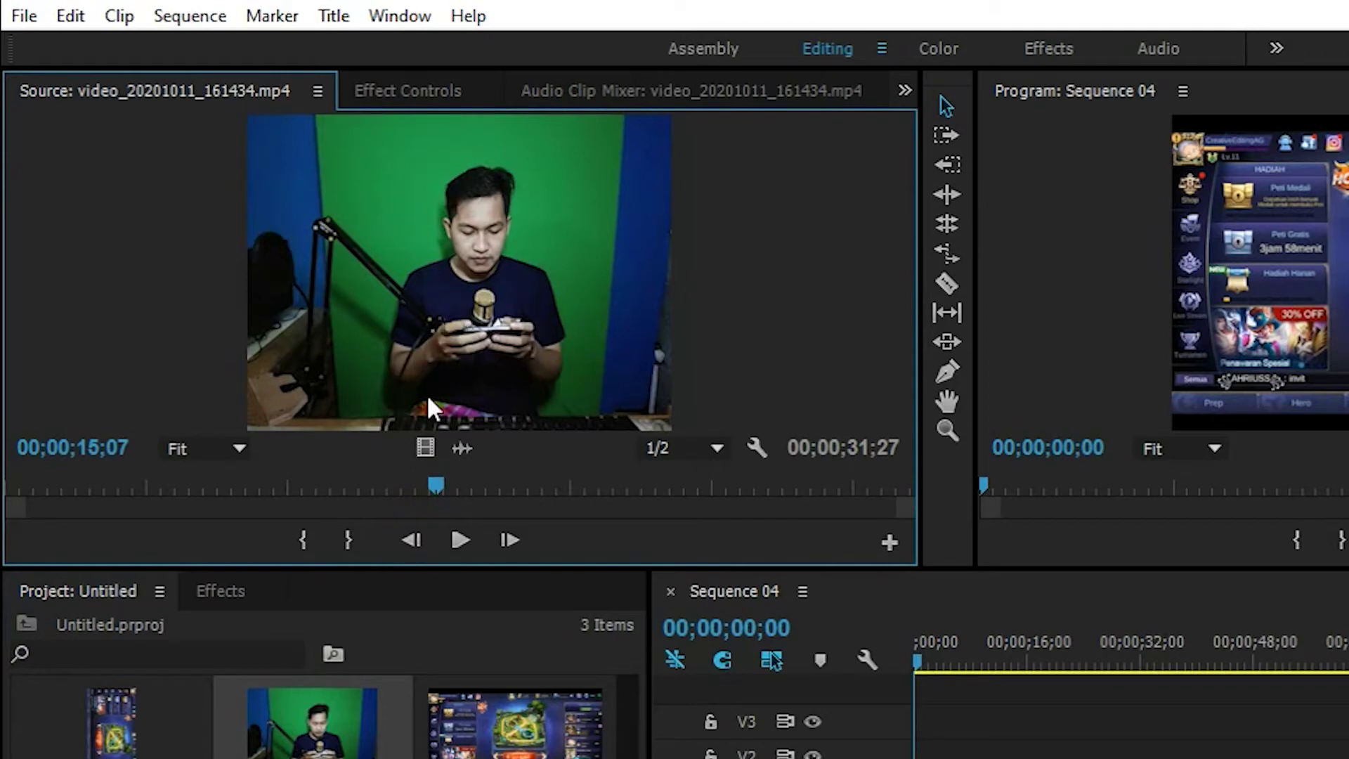
drag(440, 495, 387, 491)
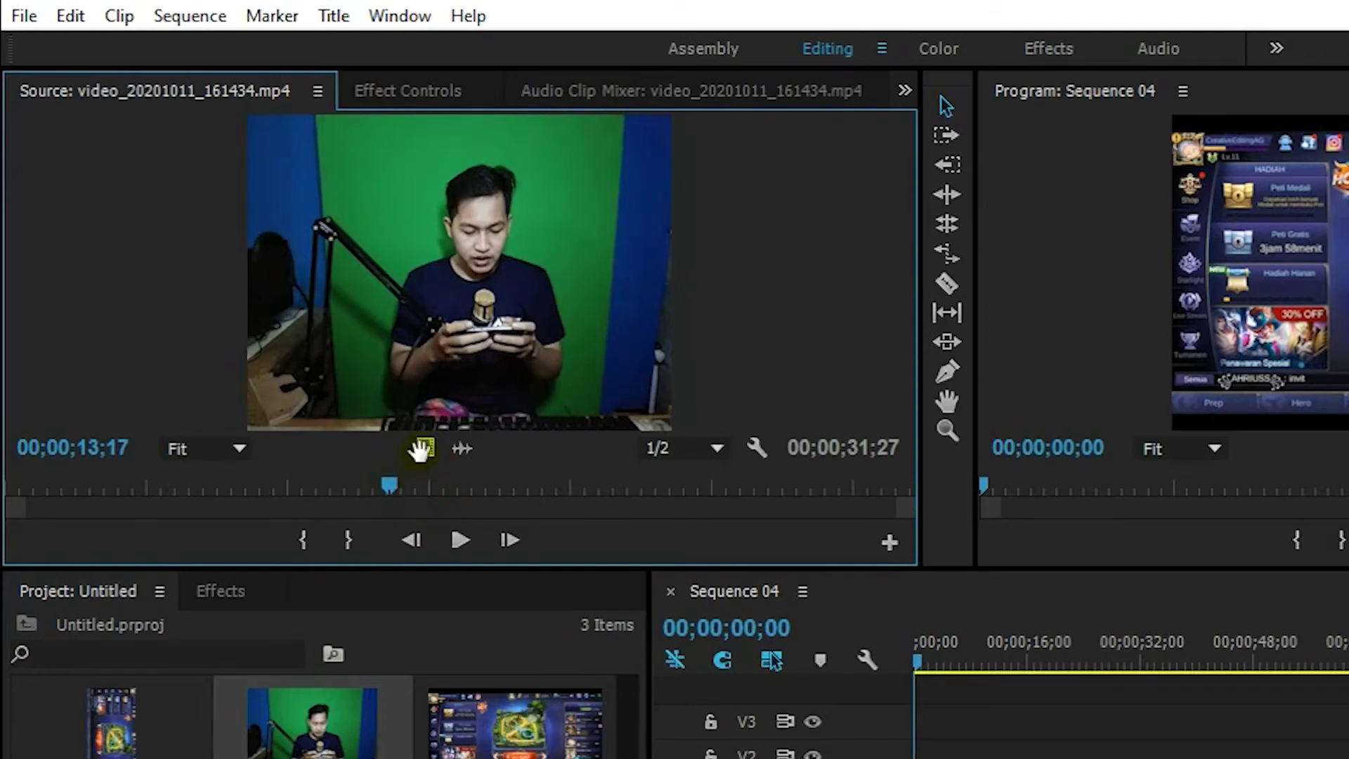
click(302, 540)
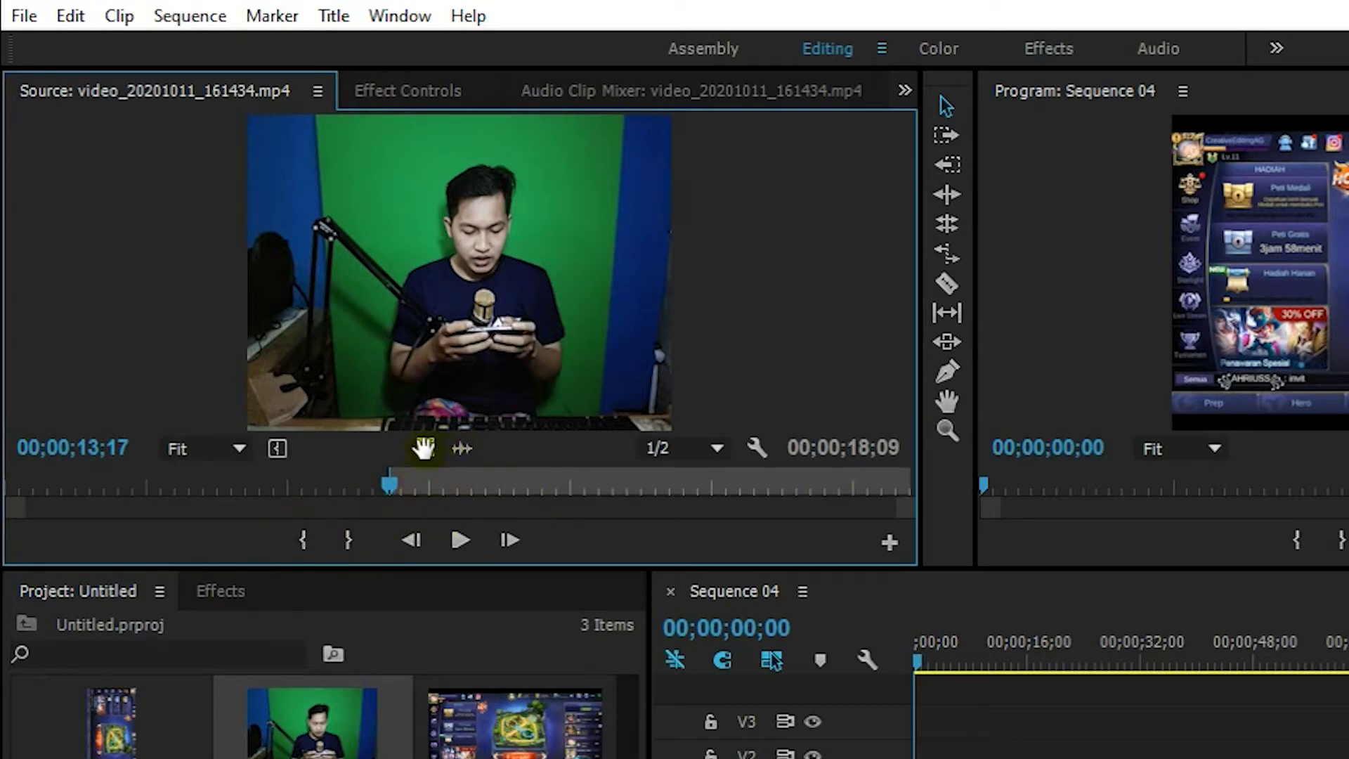
drag(423, 448, 885, 758)
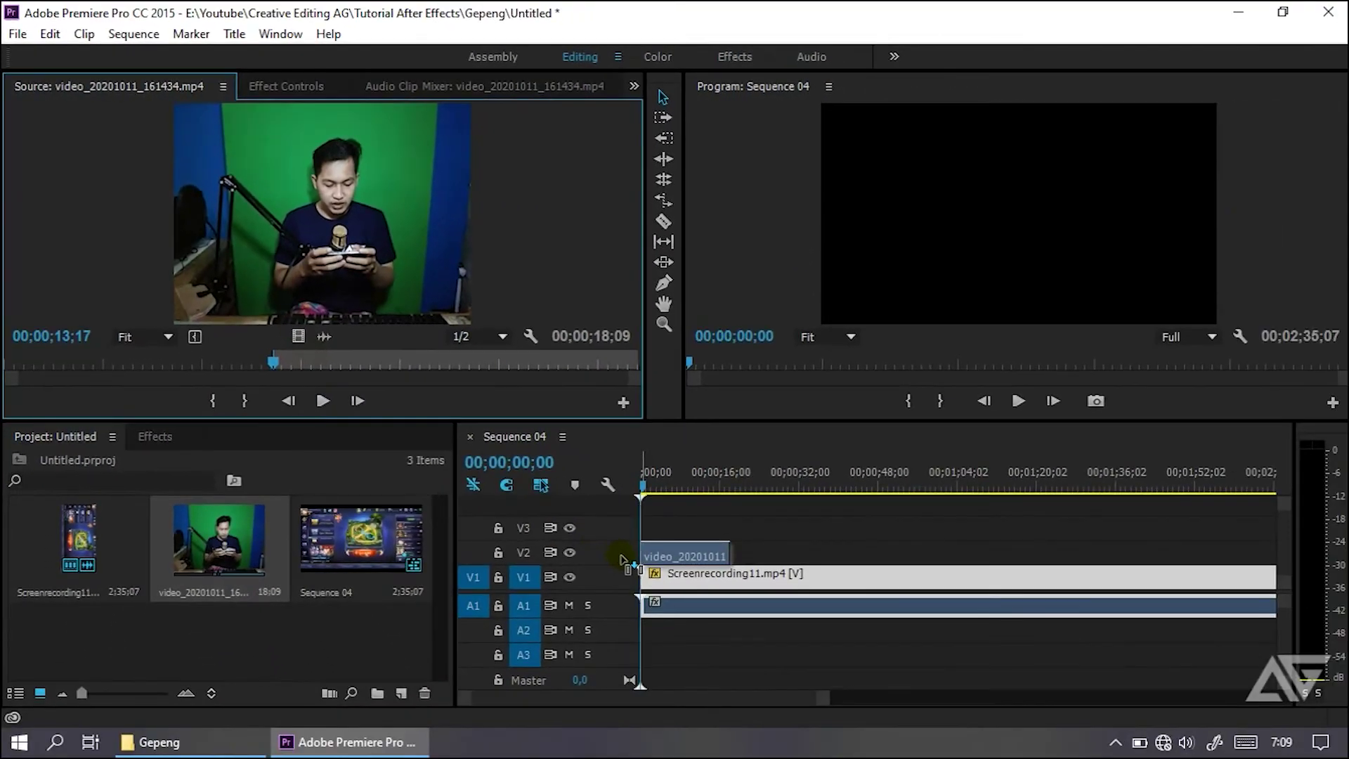
- Put the facecam video on V2 above the gameplay and expand its Motion and Opacity properties
drag(621, 560, 622, 560)
drag(822, 698, 727, 699)
click(699, 555)
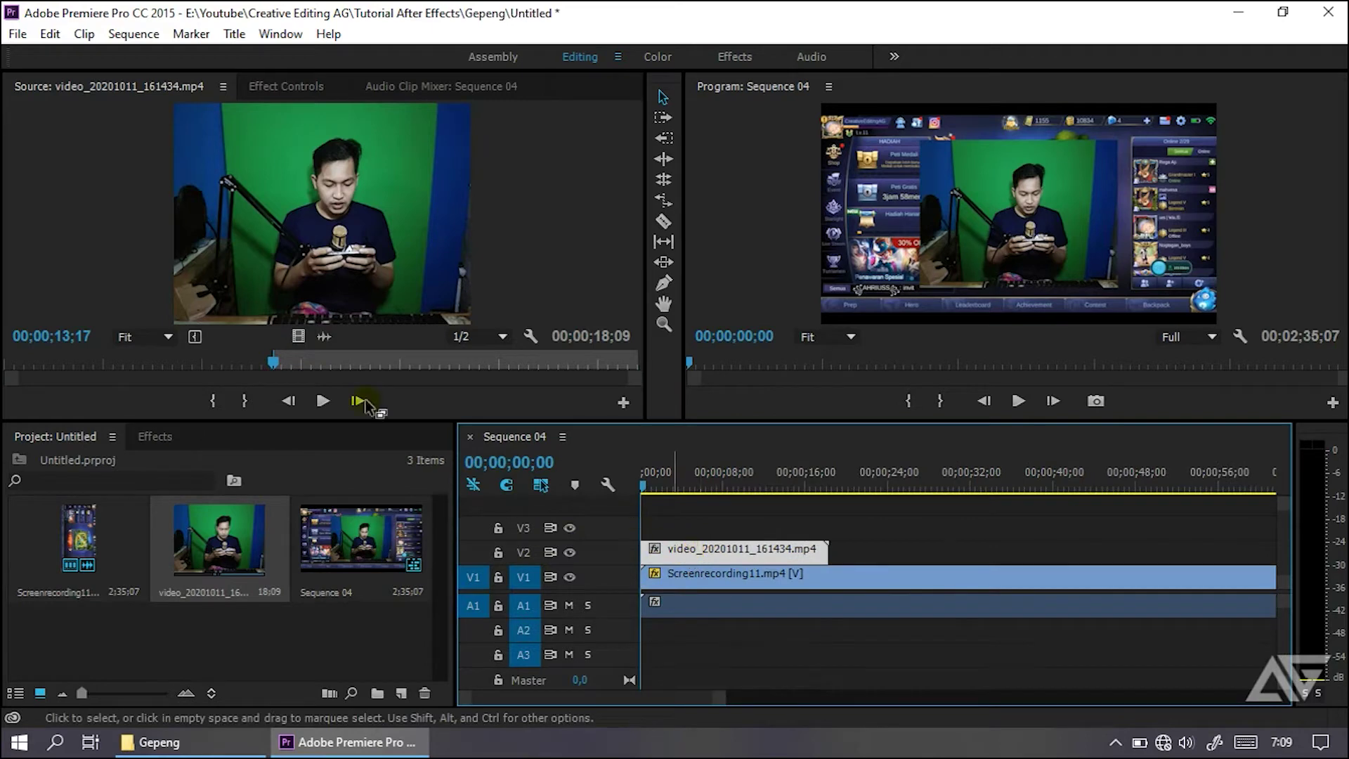
click(275, 88)
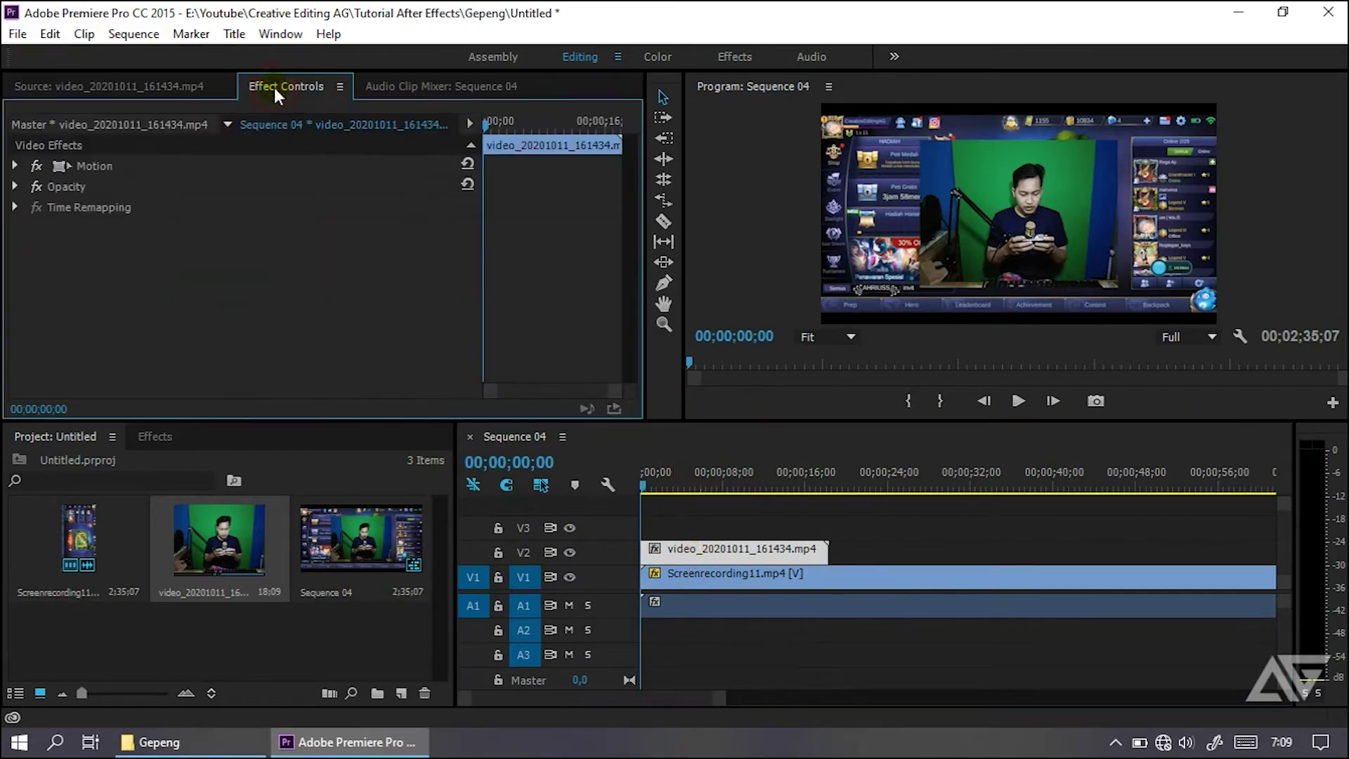
click(17, 166)
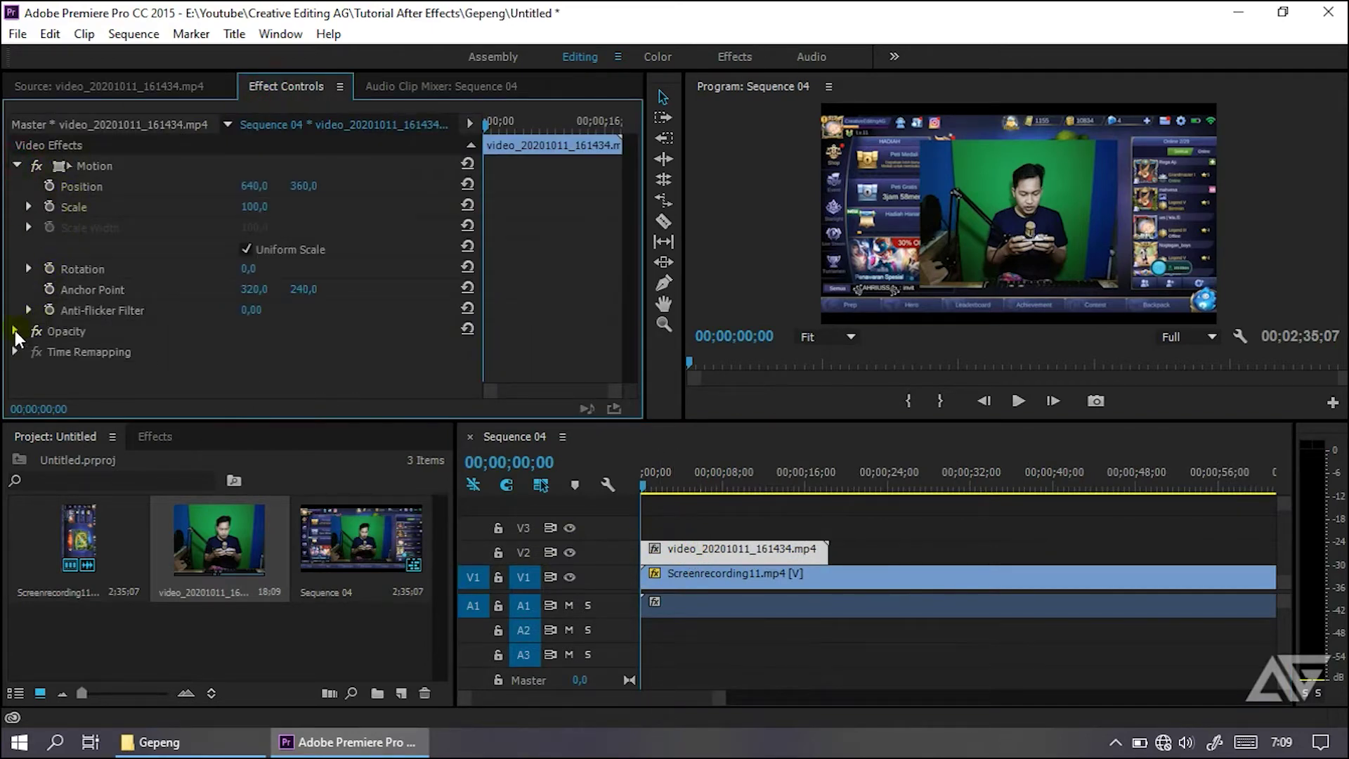
click(16, 332)
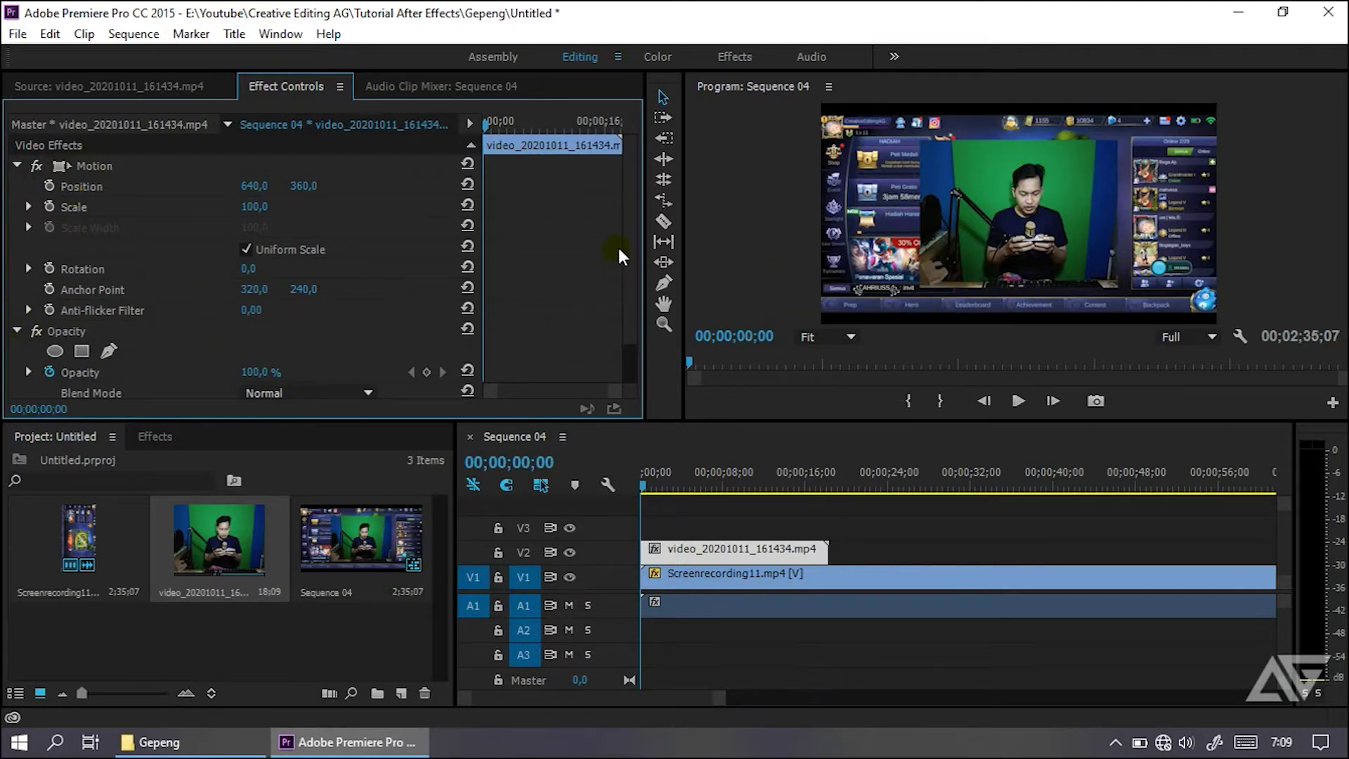
- Draw a rectangle opacity mask and adjust its corners and edges to box in the presenter
drag(626, 242, 506, 318)
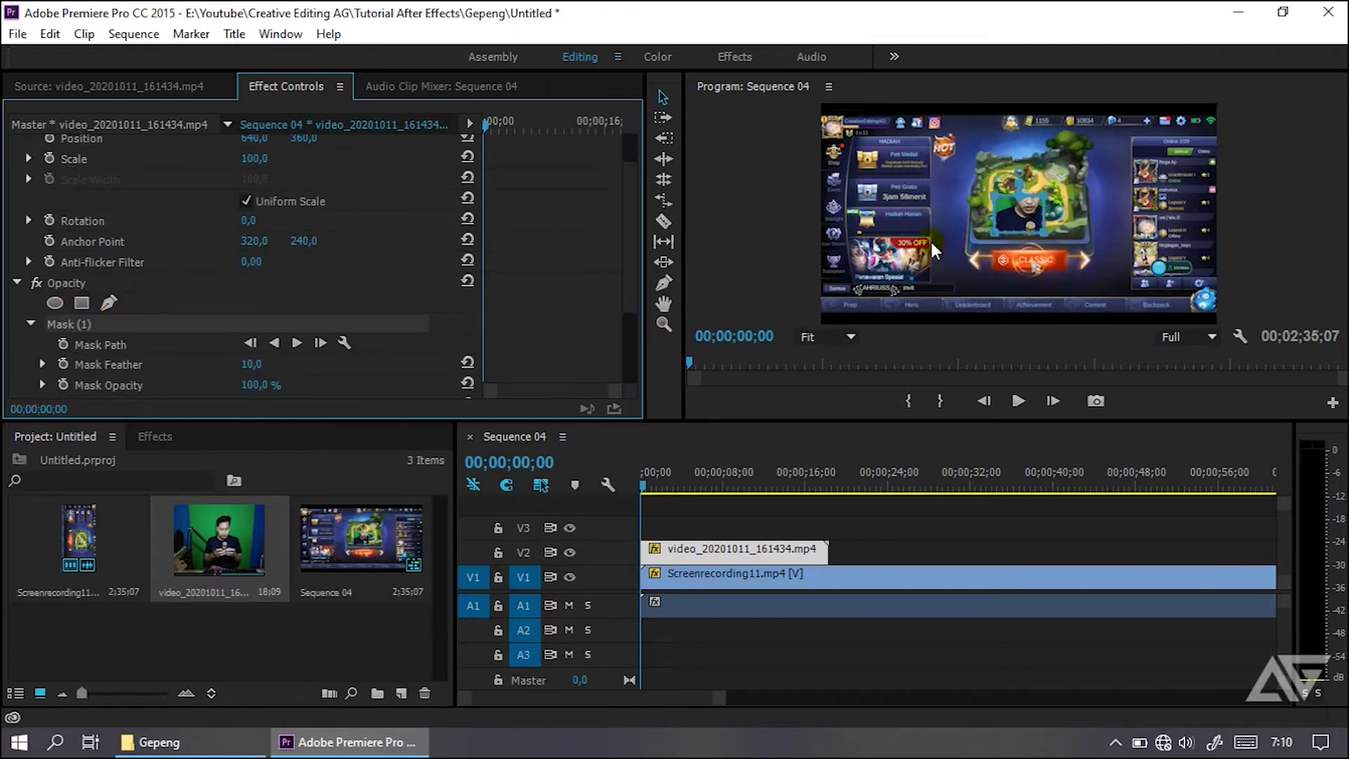
mouse_move(1049, 243)
mouse_down()
mouse_move(1078, 295)
mouse_move(1050, 267)
mouse_up()
drag(1030, 215, 1035, 219)
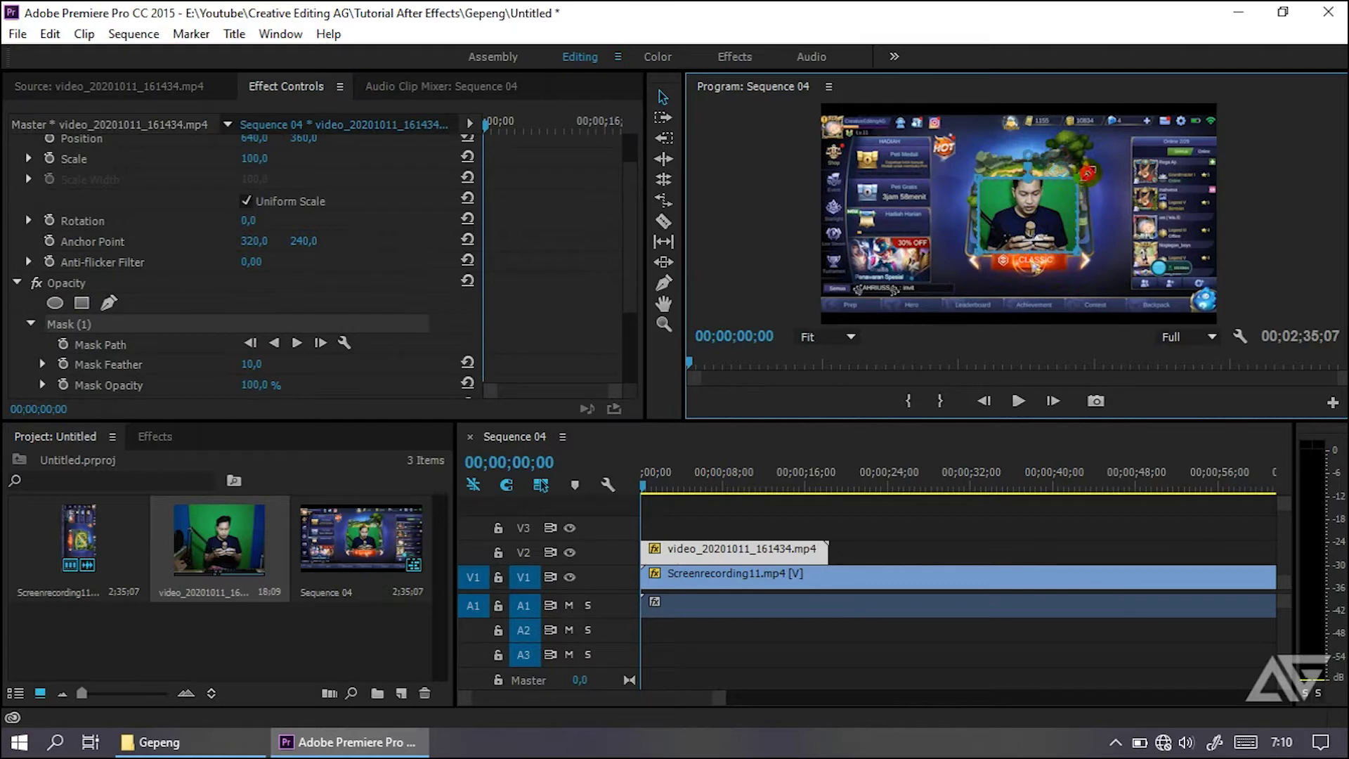
drag(1087, 173, 1104, 158)
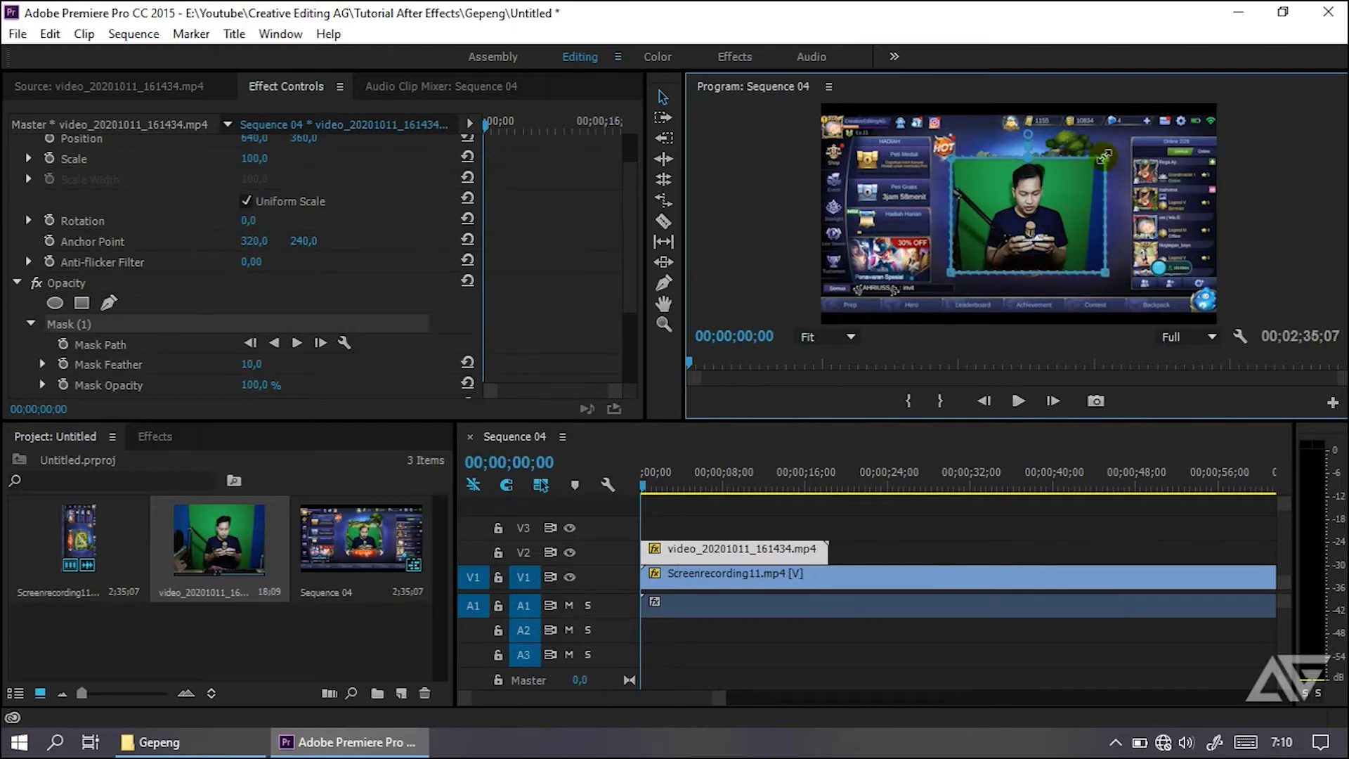
drag(1070, 210, 1068, 204)
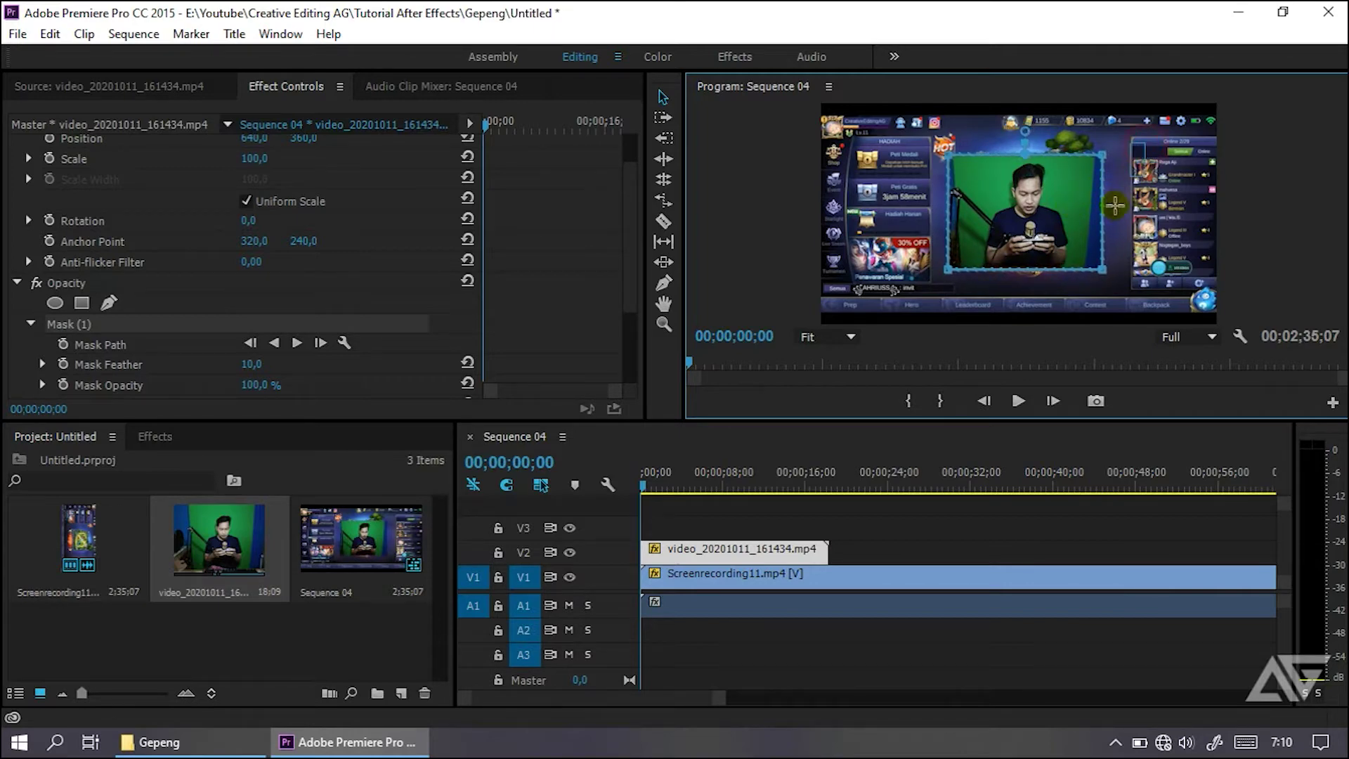
drag(1097, 267, 1079, 272)
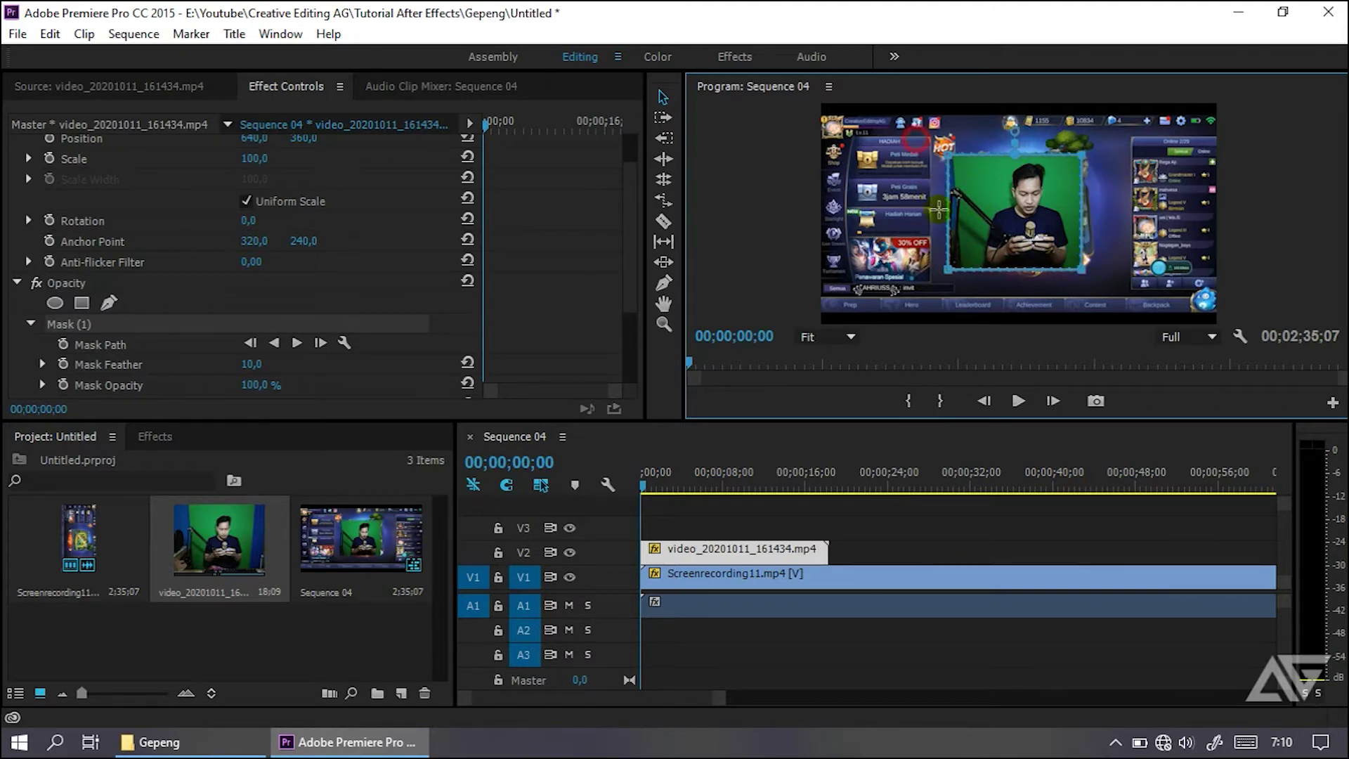
drag(949, 269, 967, 270)
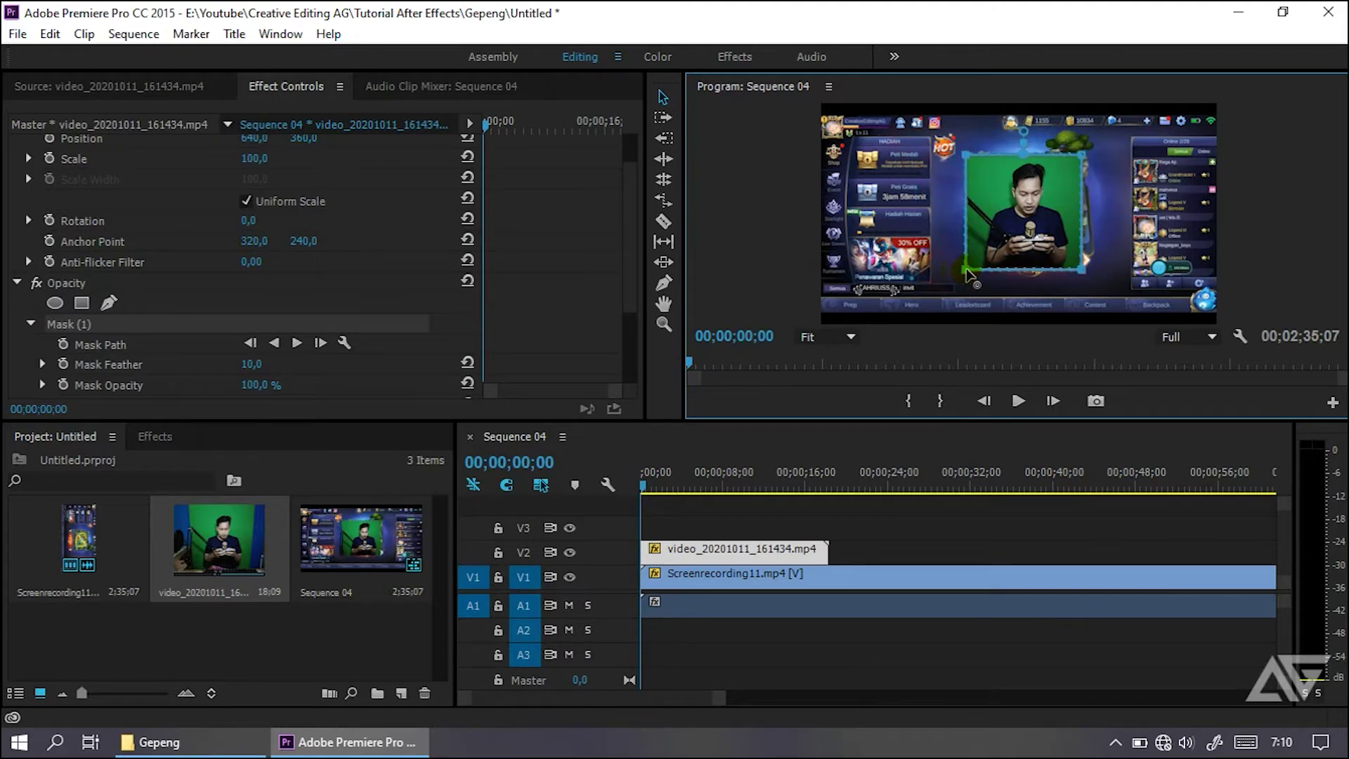
click(171, 433)
- Apply Ultra Key from an effects search for 'key' to the facecam and sample the green screen as key colour
click(148, 463)
text(key)
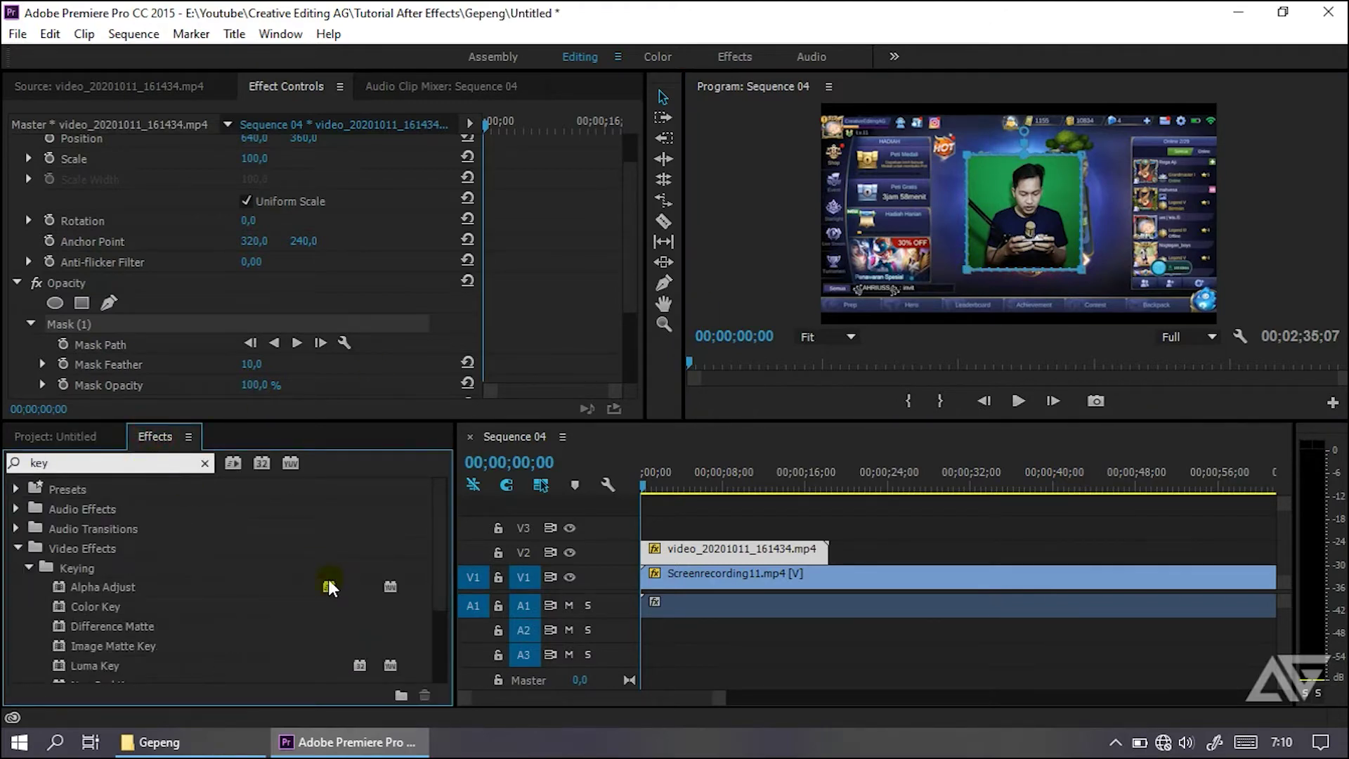
scroll(331, 588, down, 5)
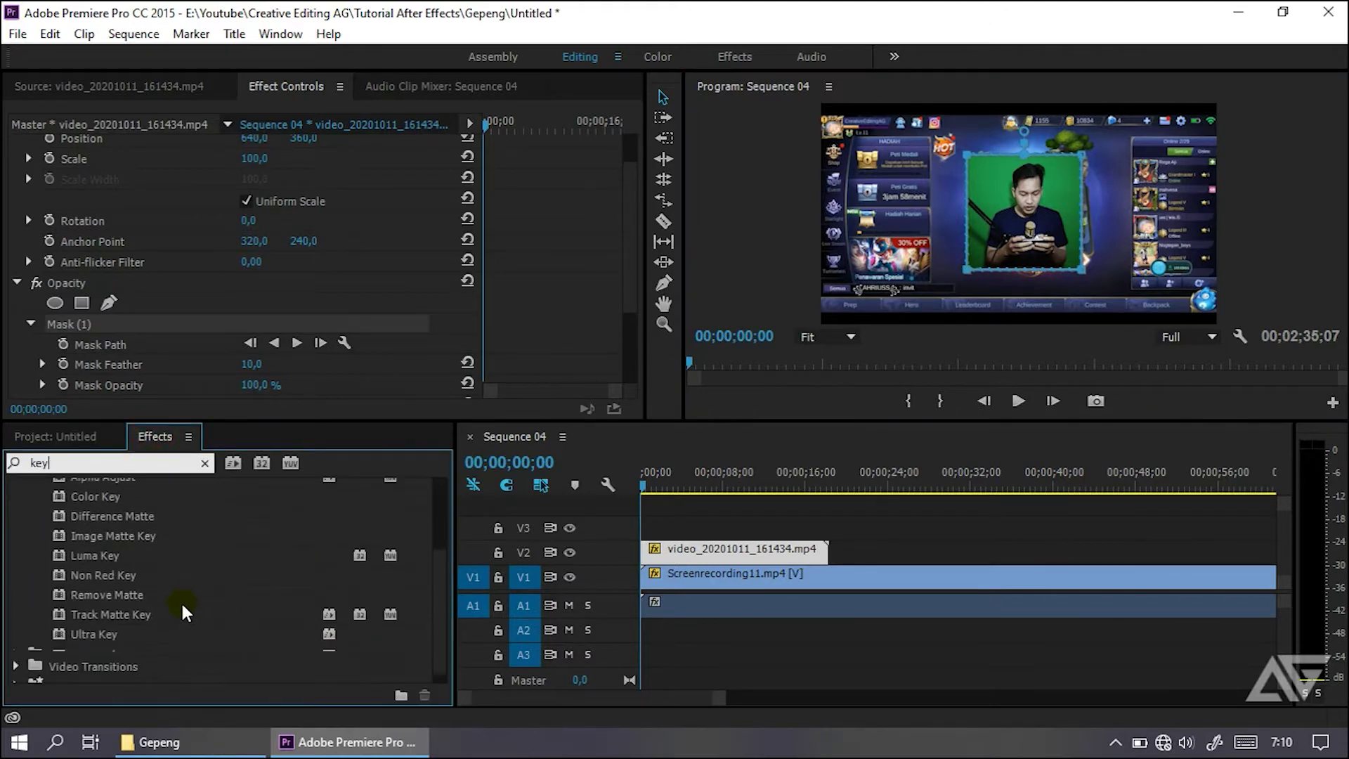
click(144, 625)
scroll(50, 163, up, 2)
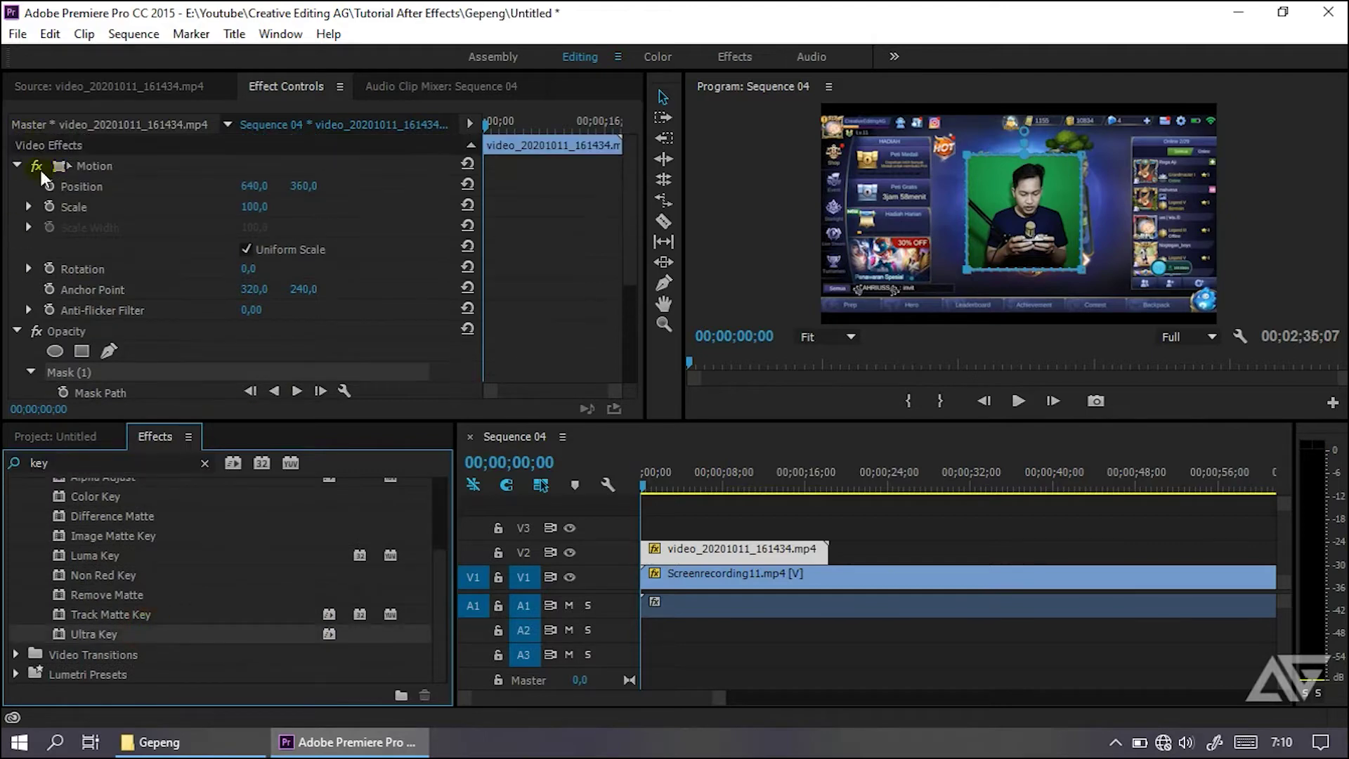
click(14, 165)
click(14, 186)
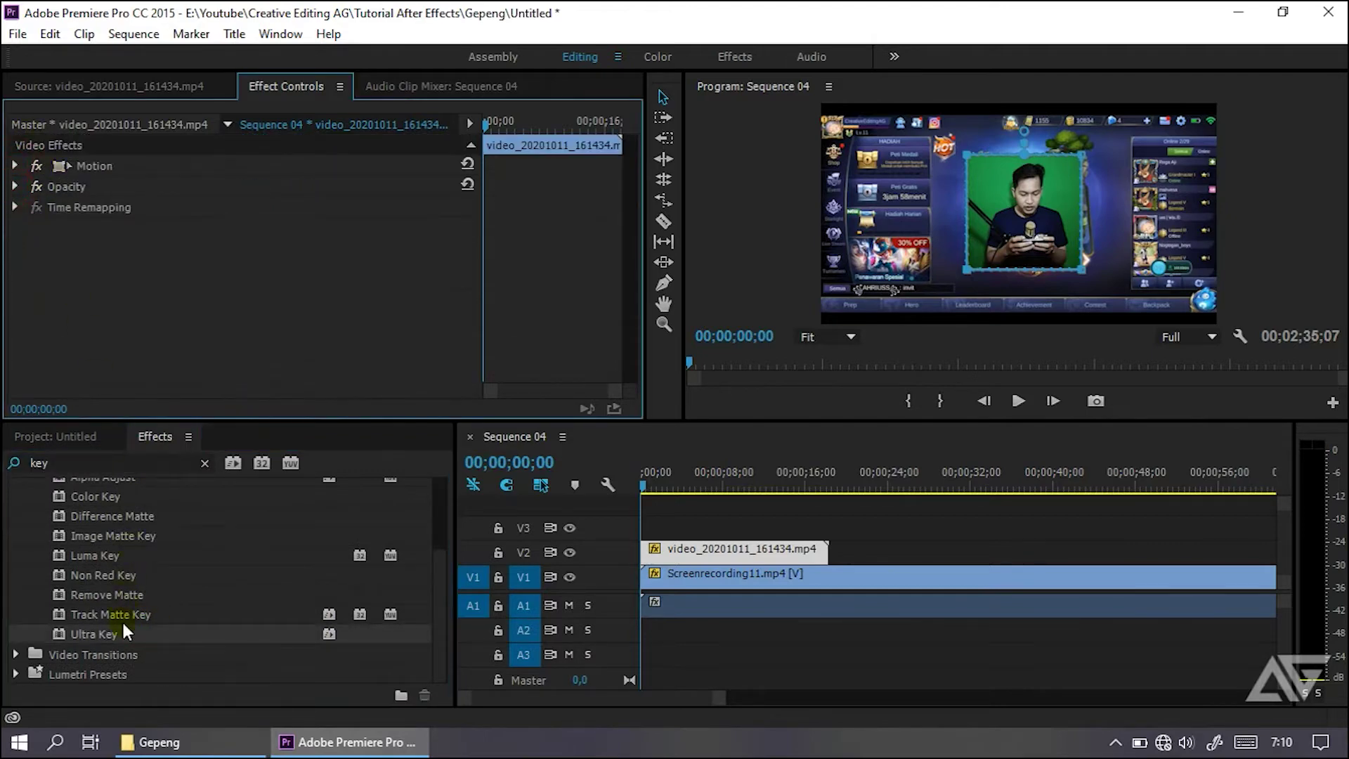
drag(127, 631, 175, 323)
click(273, 311)
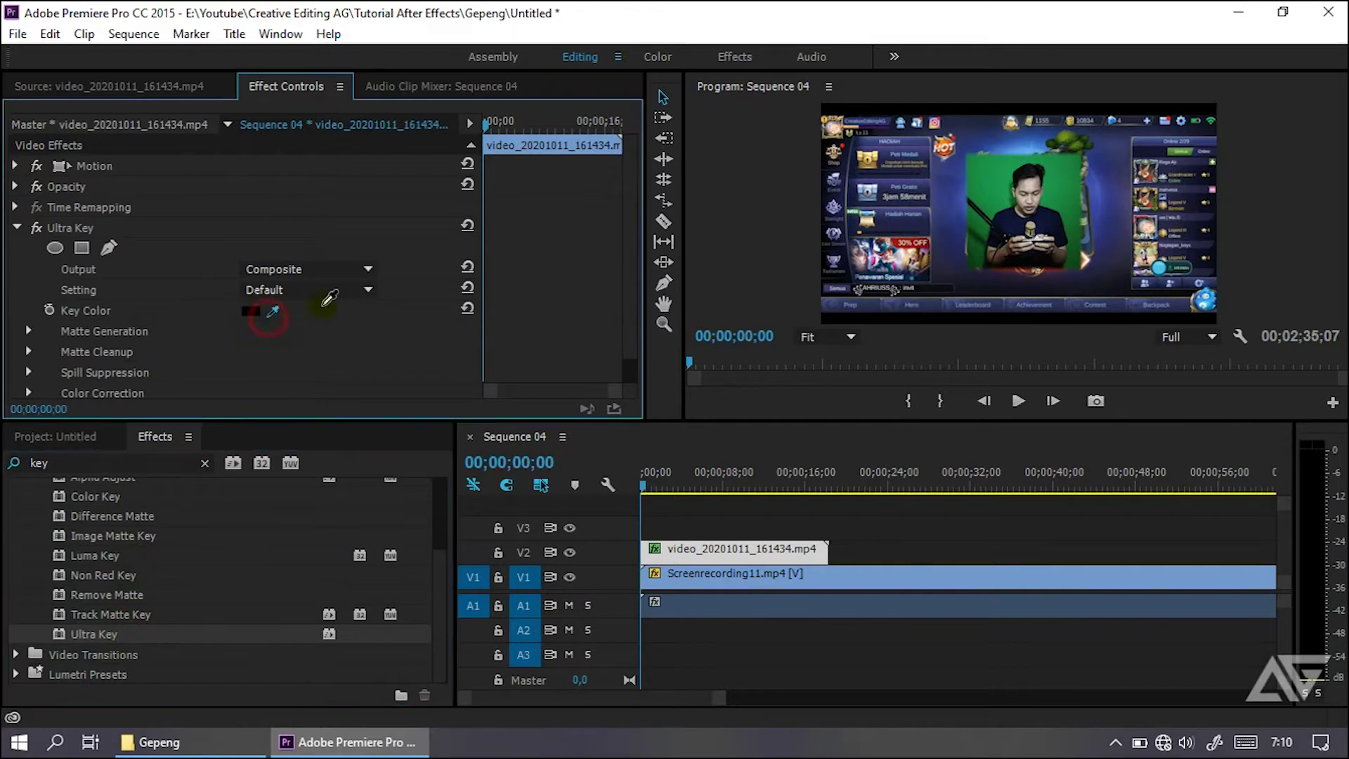
click(1068, 204)
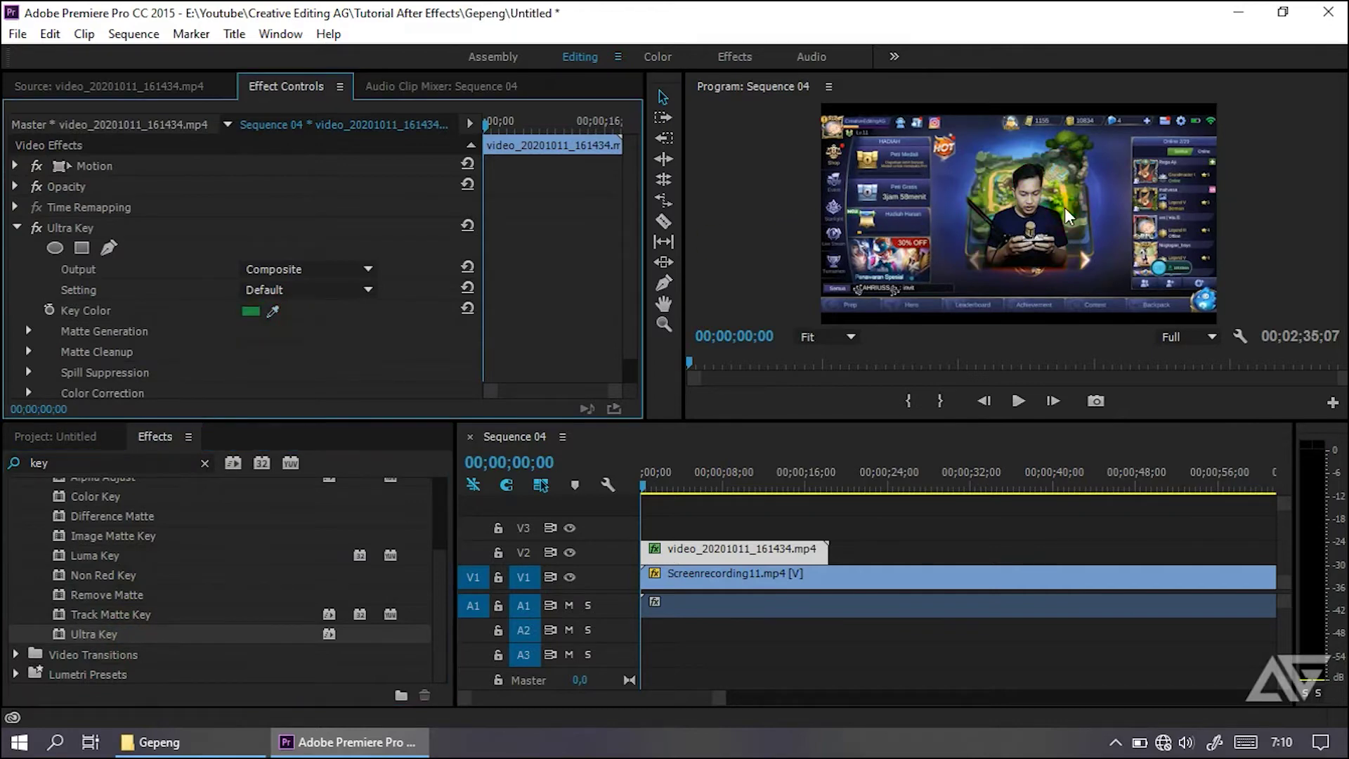
- Set the Opacity mask feather to 0
click(19, 187)
click(251, 270)
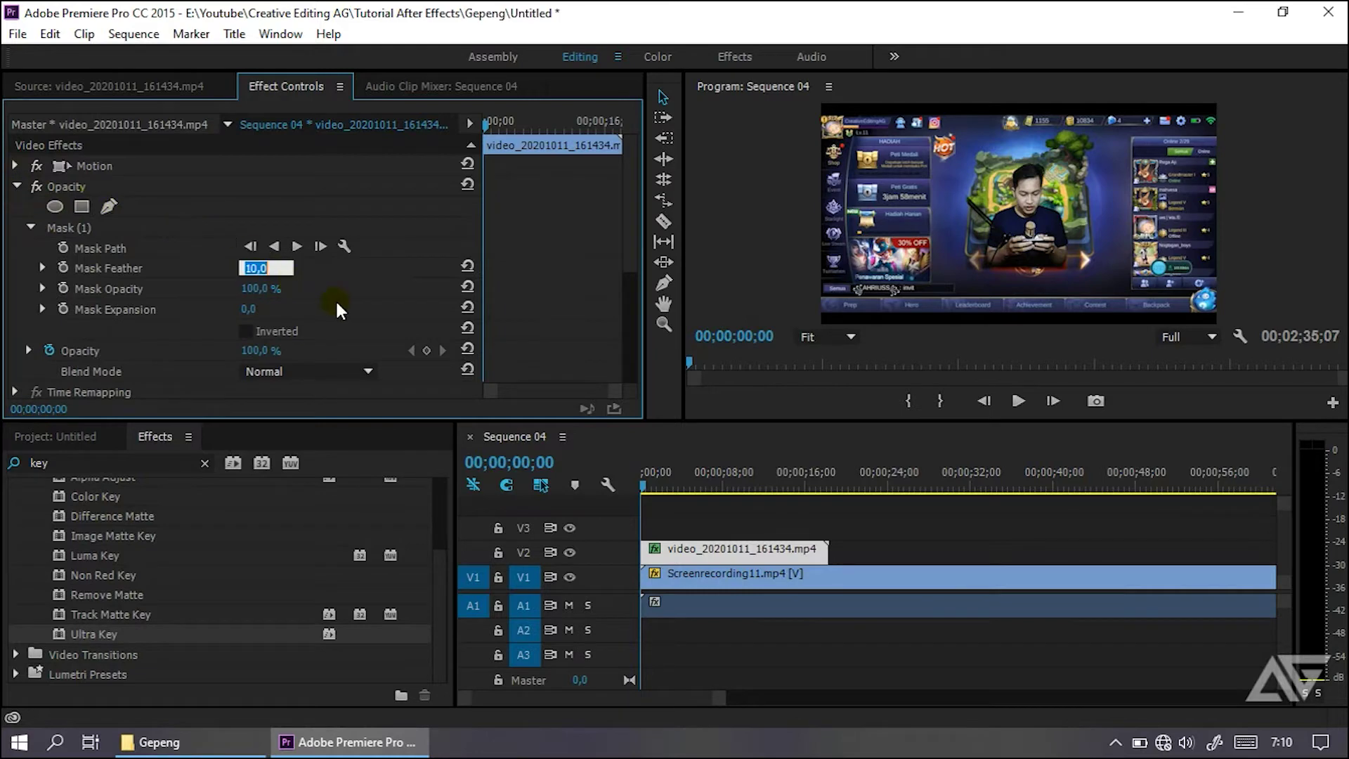
key(Return)
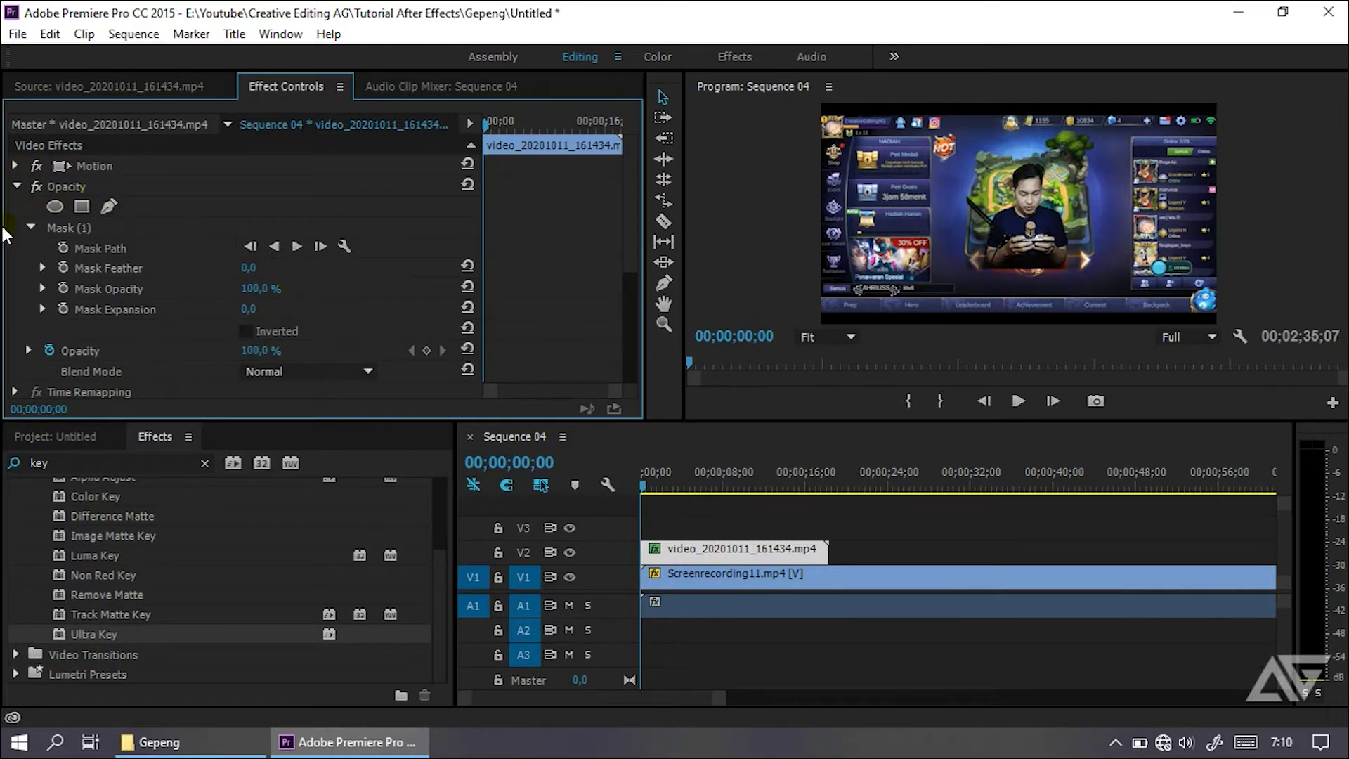
click(15, 186)
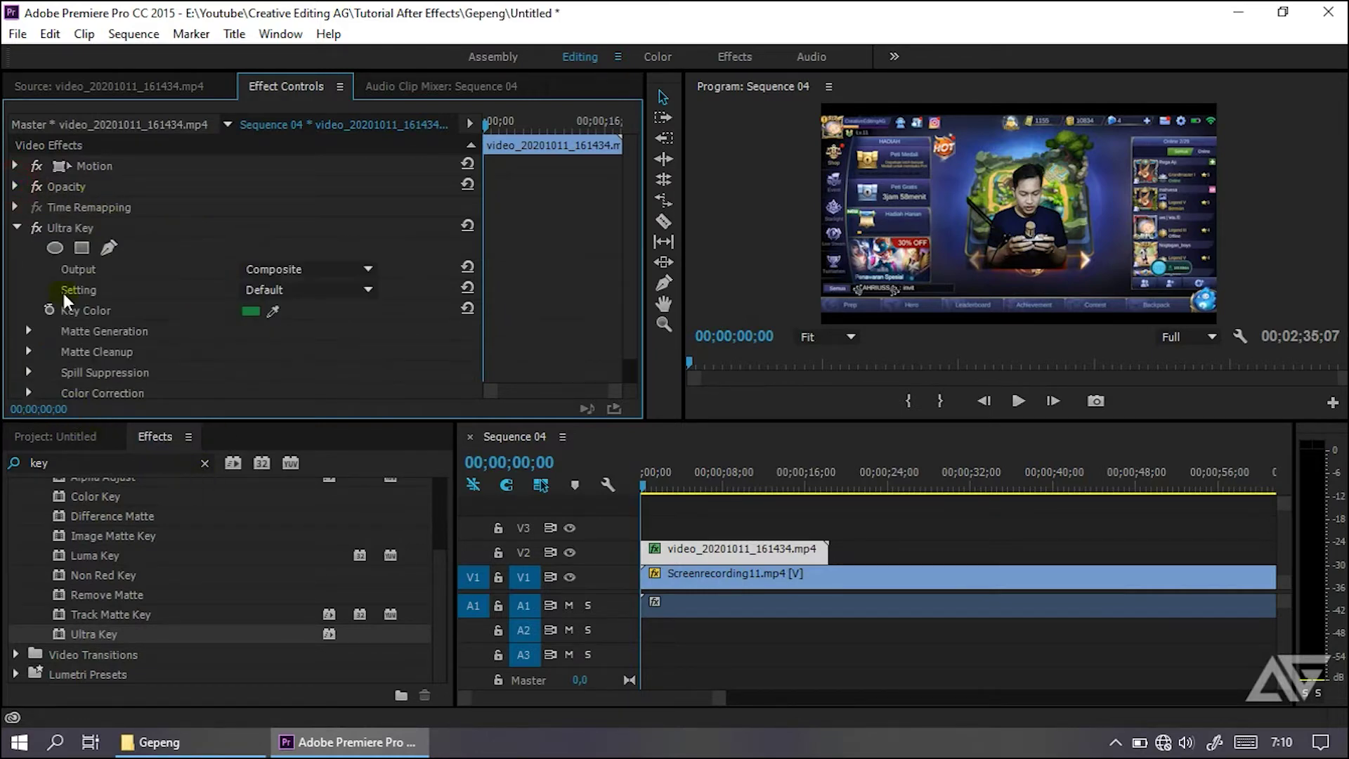
- Set the facecam Position to 158, 547 at scale 100, enlarging the monitor panels
click(54, 436)
click(759, 552)
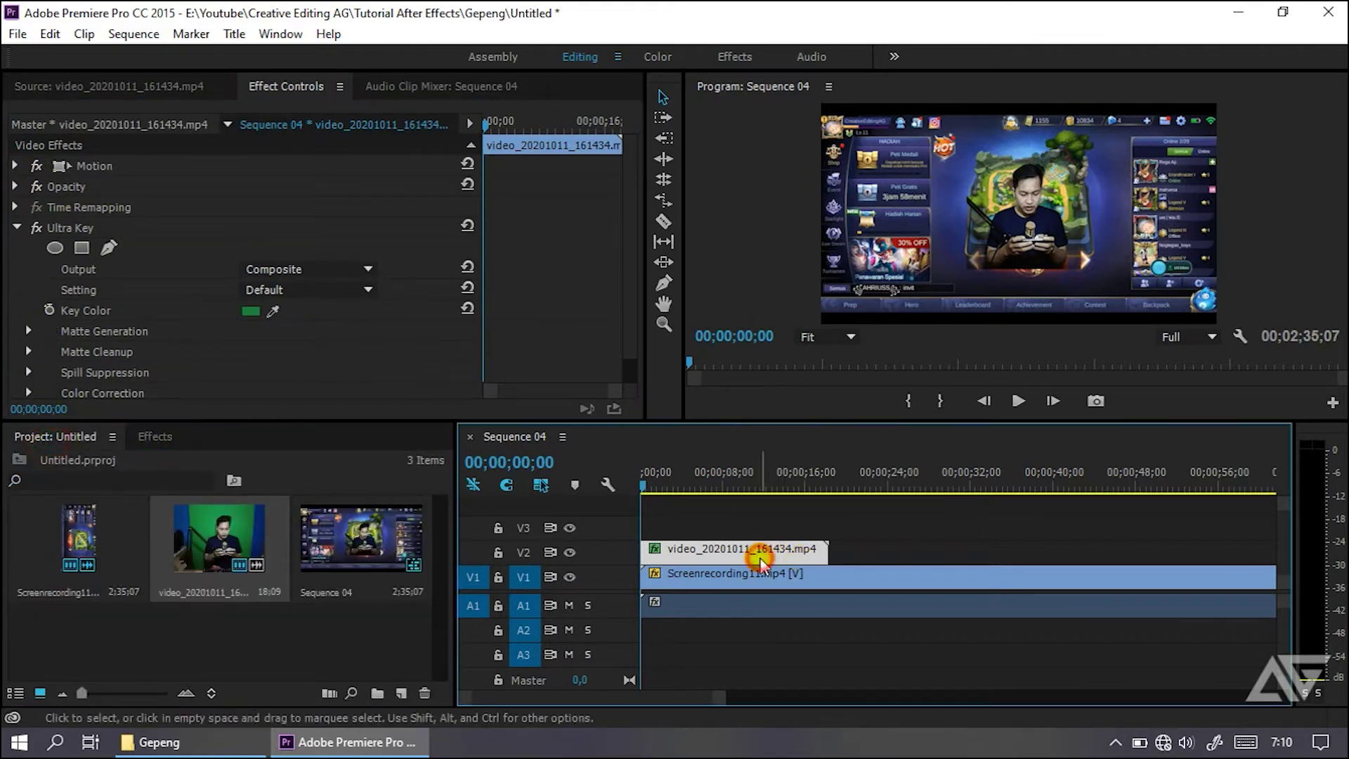
click(15, 166)
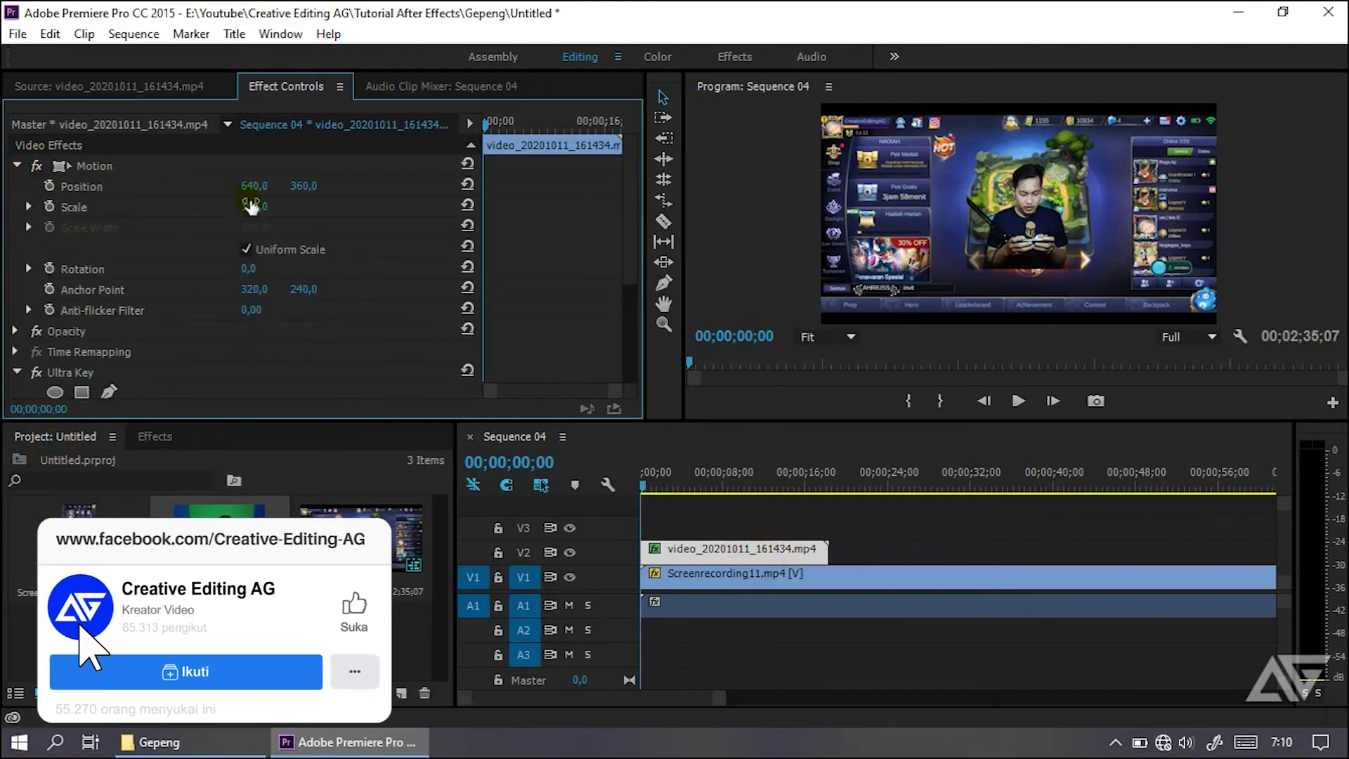
drag(254, 186, 77, 185)
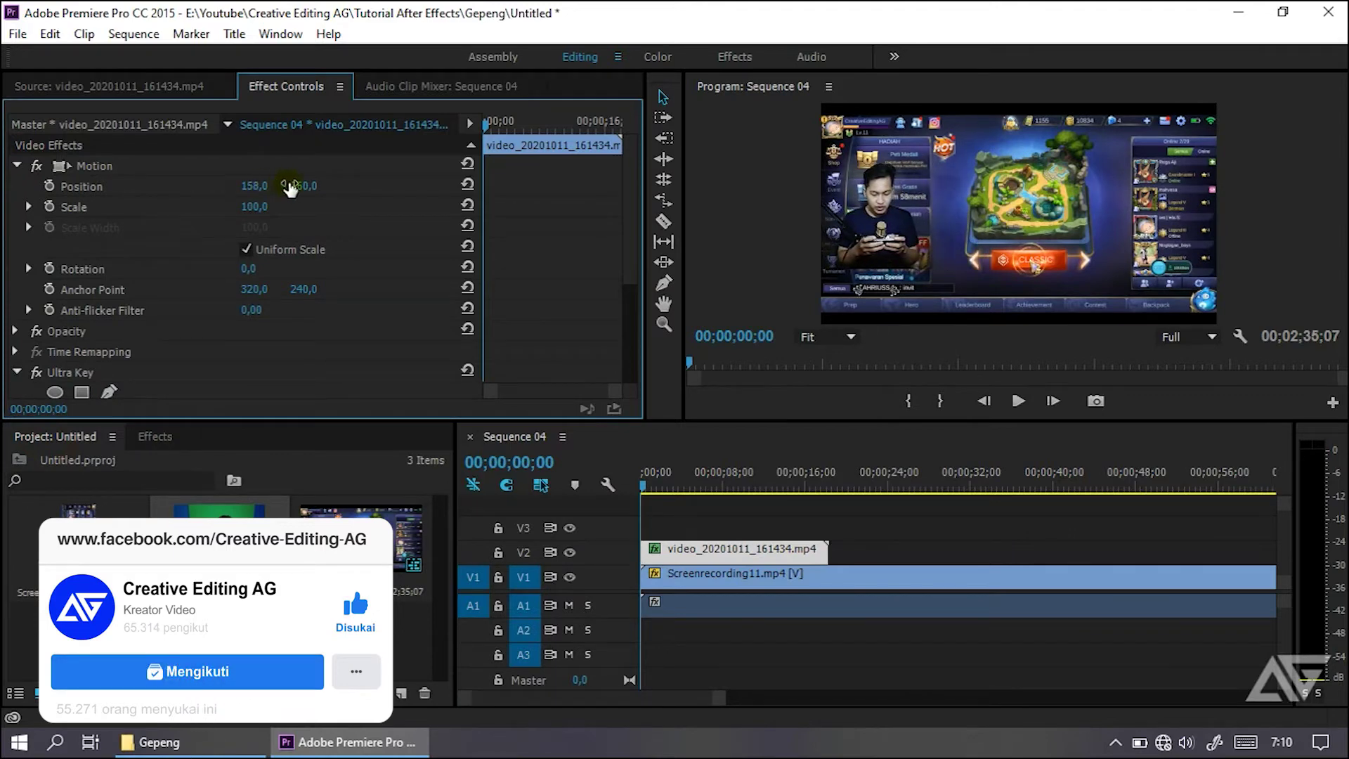
drag(304, 185, 311, 188)
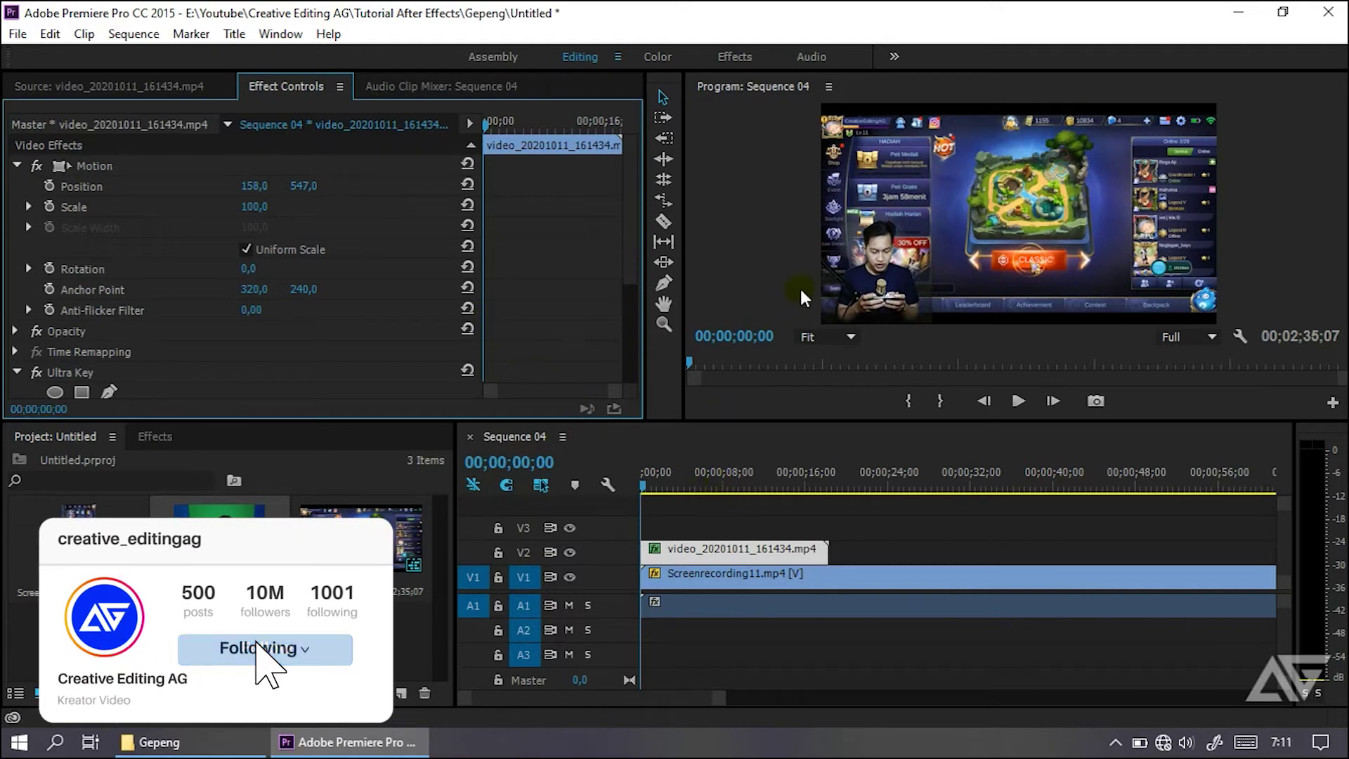
drag(723, 428, 715, 485)
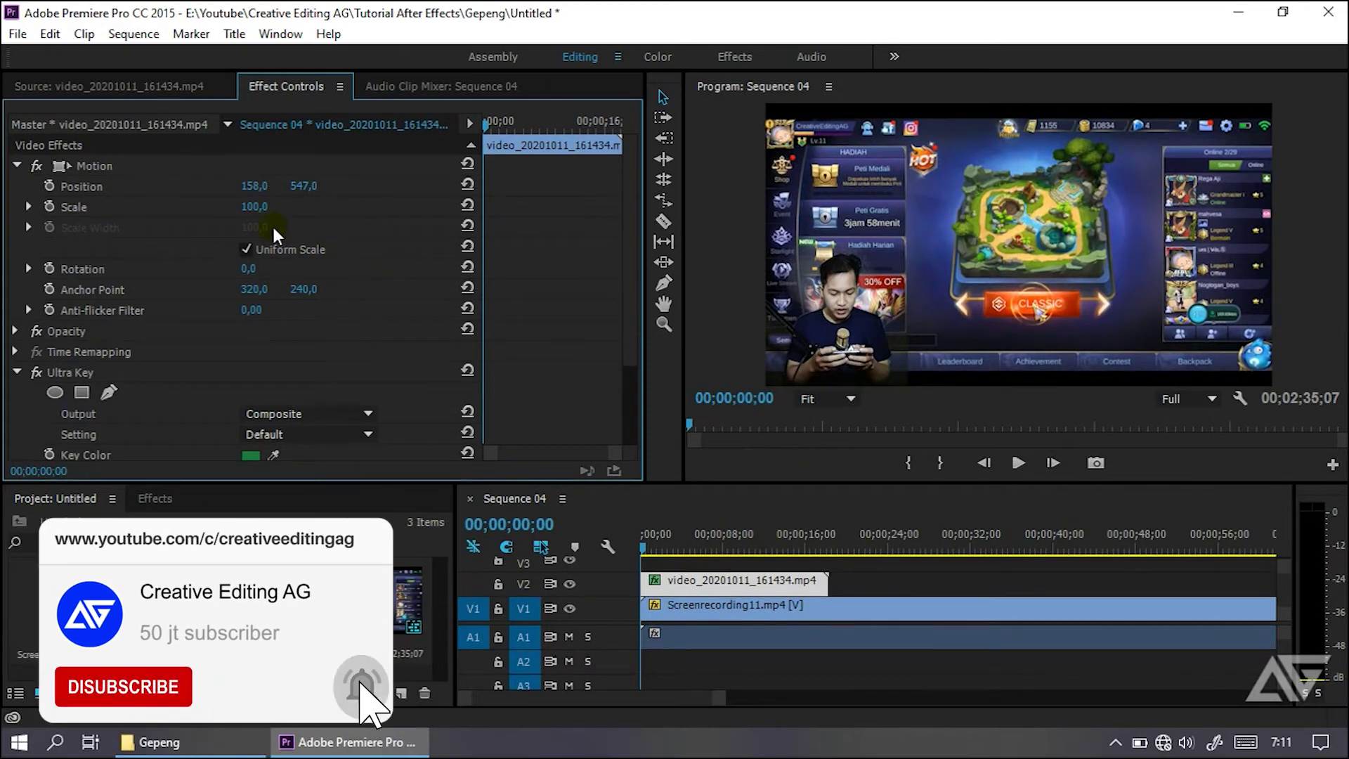
mouse_move(261, 207)
mouse_down()
mouse_move(280, 207)
mouse_move(267, 208)
mouse_up()
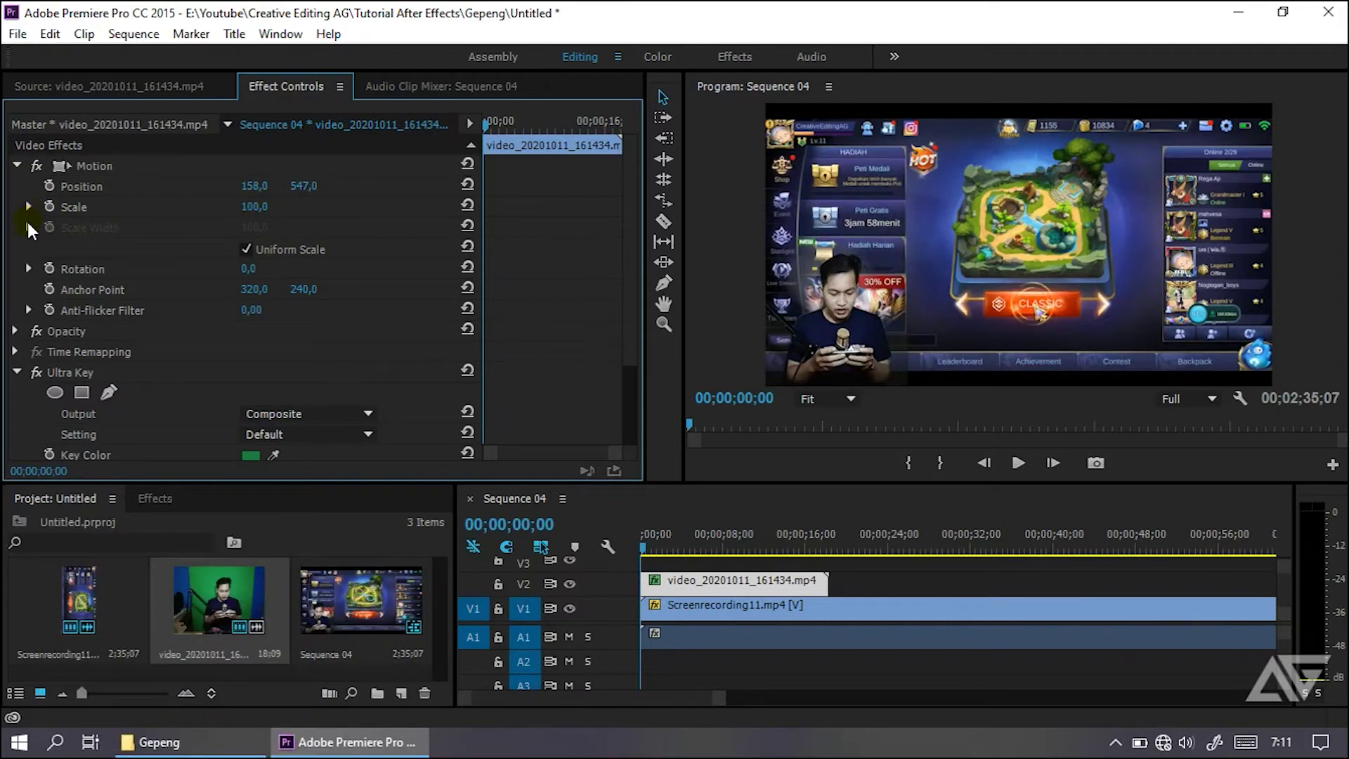
- Turn off Uniform Scale for the facecam, try a wider stretch, then undo it
click(245, 249)
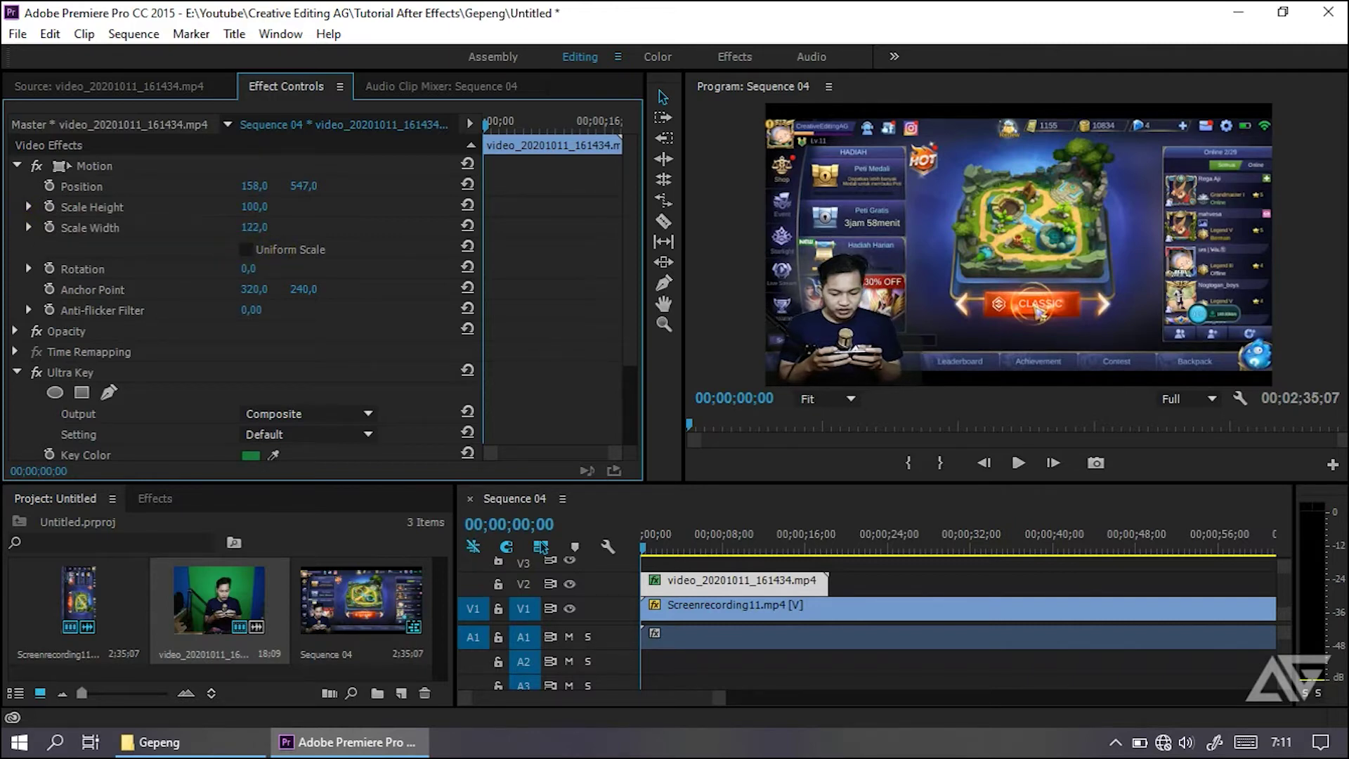
mouse_move(255, 227)
mouse_down()
mouse_move(366, 227)
mouse_move(262, 234)
mouse_up()
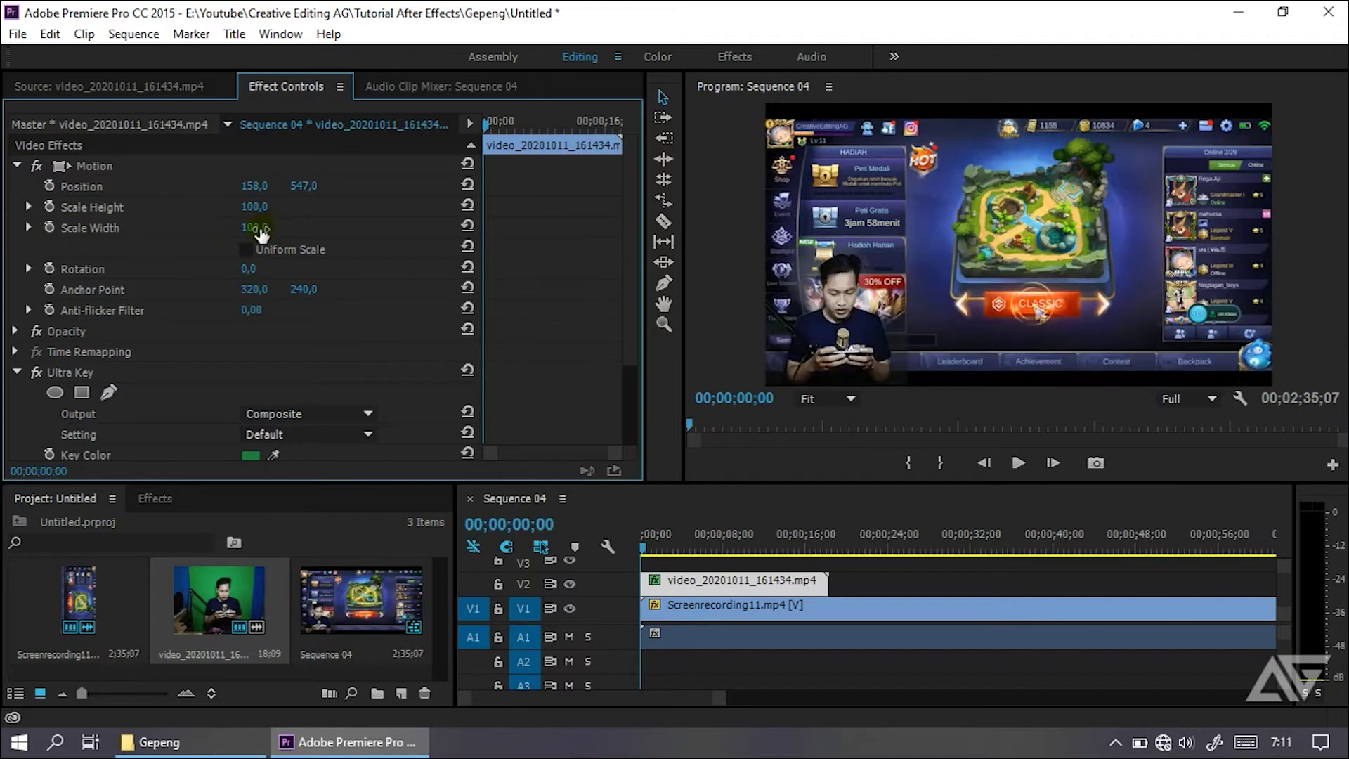
drag(652, 542, 601, 550)
mouse_move(260, 234)
mouse_down()
mouse_move(309, 230)
mouse_move(260, 232)
mouse_move(267, 208)
mouse_up()
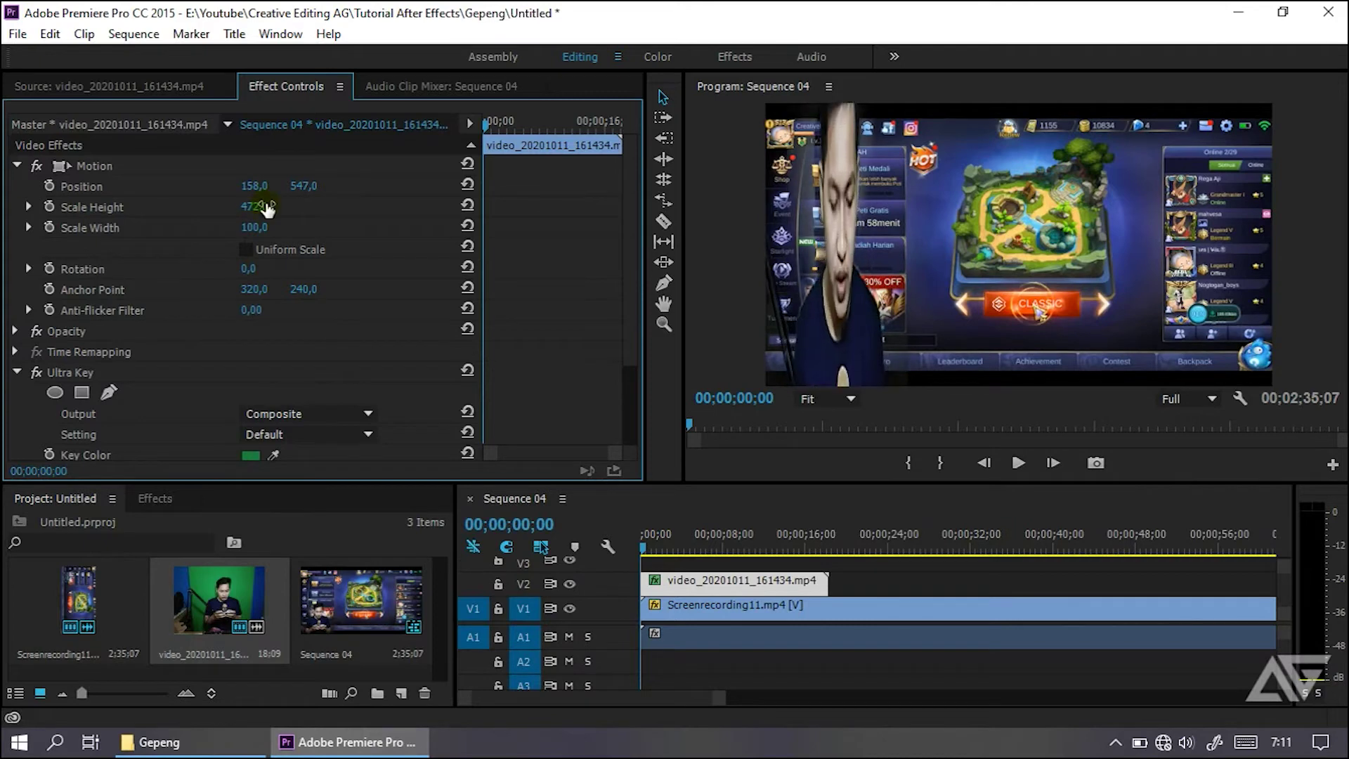
key(ctrl+z)
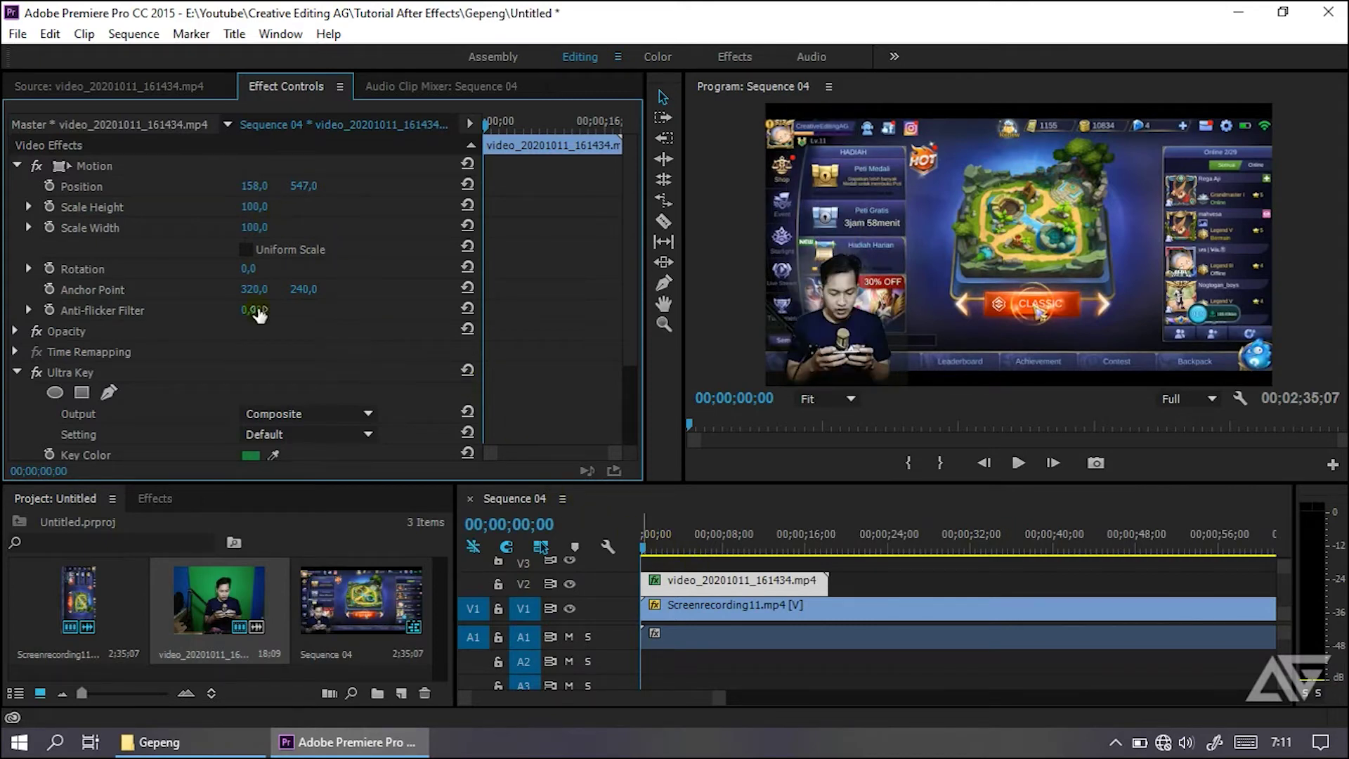
- Preview the facecam at Scale Height 231, undo it, and return to 00;00;00;00
drag(260, 214, 351, 214)
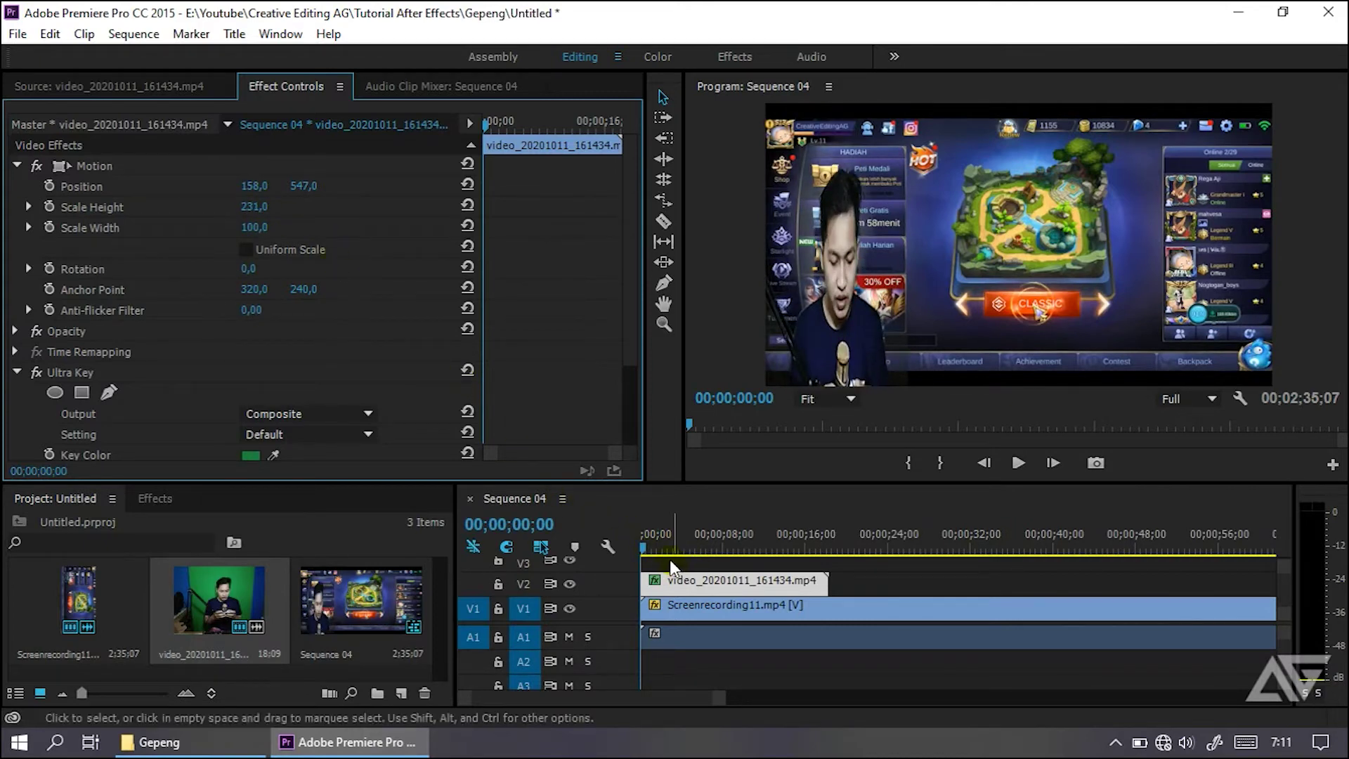
key(space)
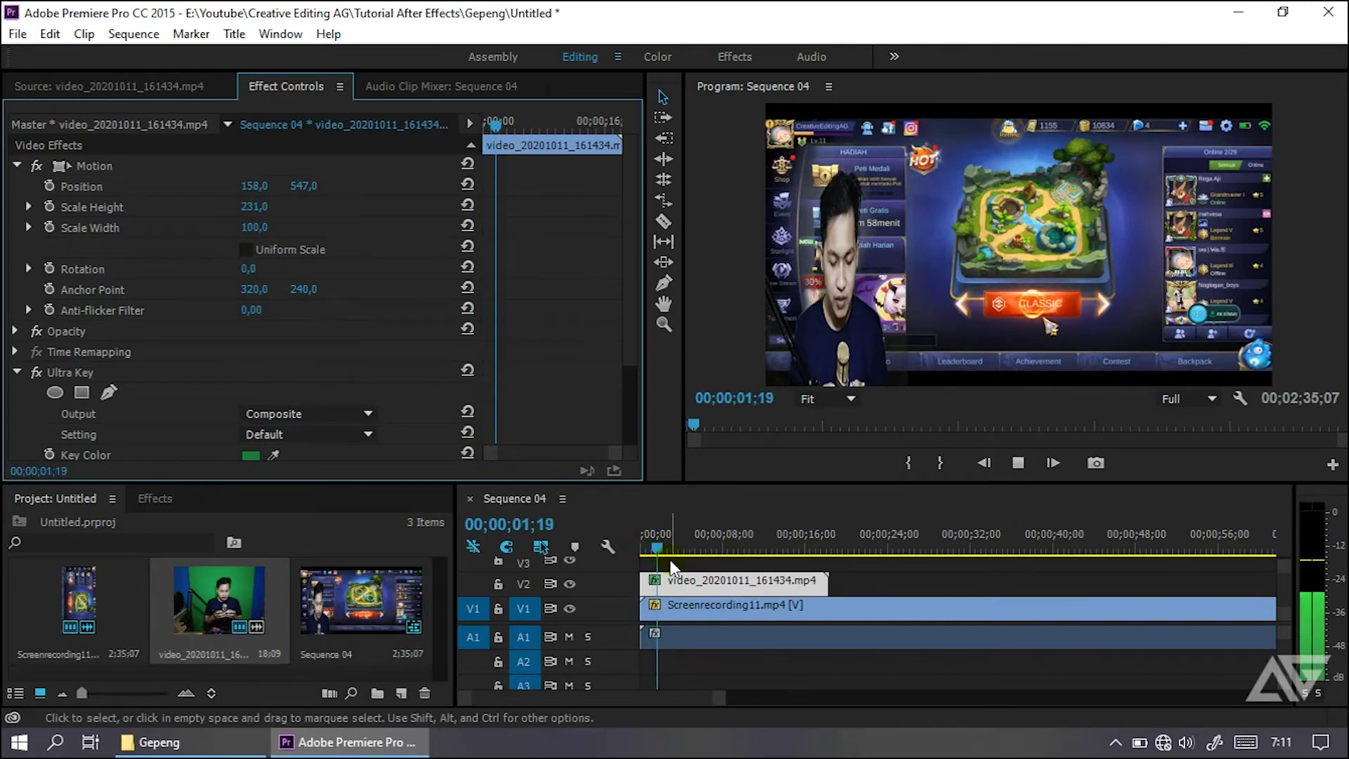
key(space)
key(ctrl+z)
drag(660, 546, 609, 546)
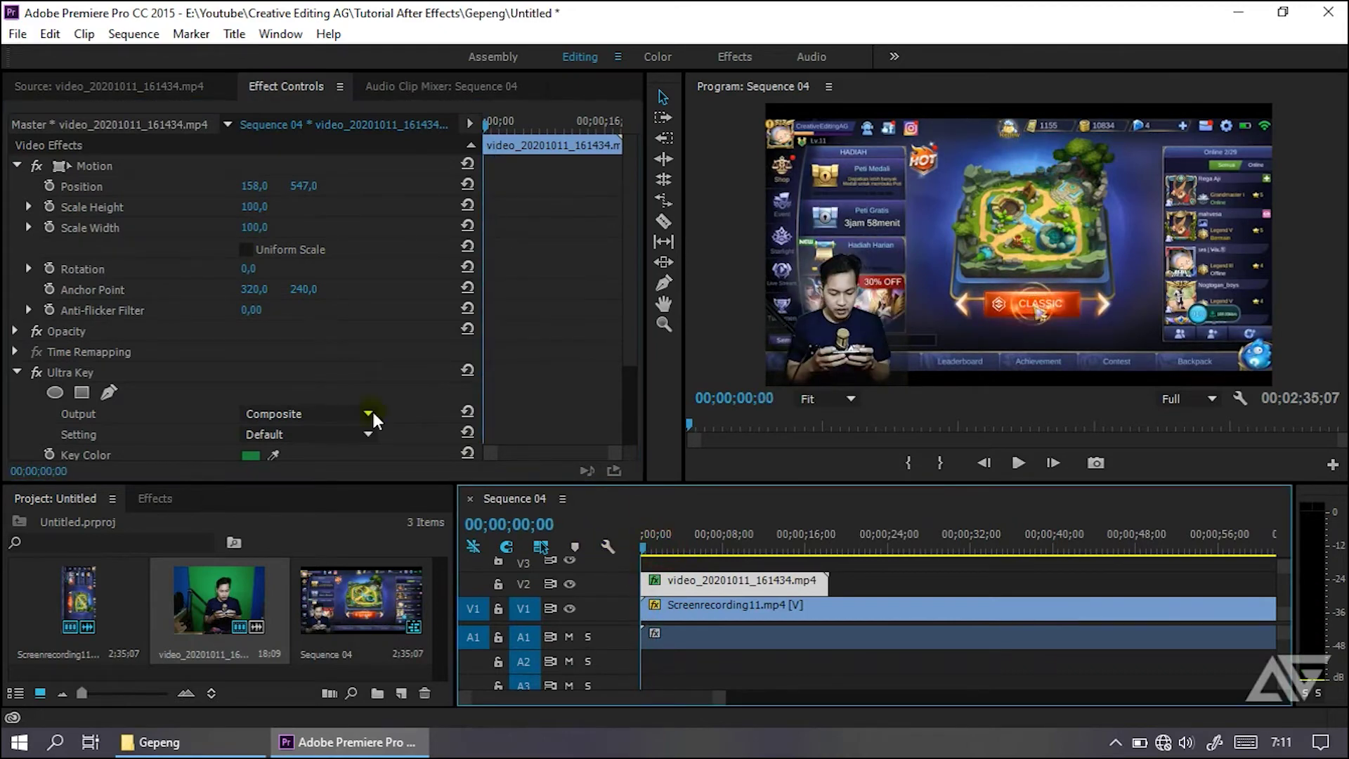
- Enable Scale keyframing and add a Scale Width keyframe of 433 around six seconds
click(49, 208)
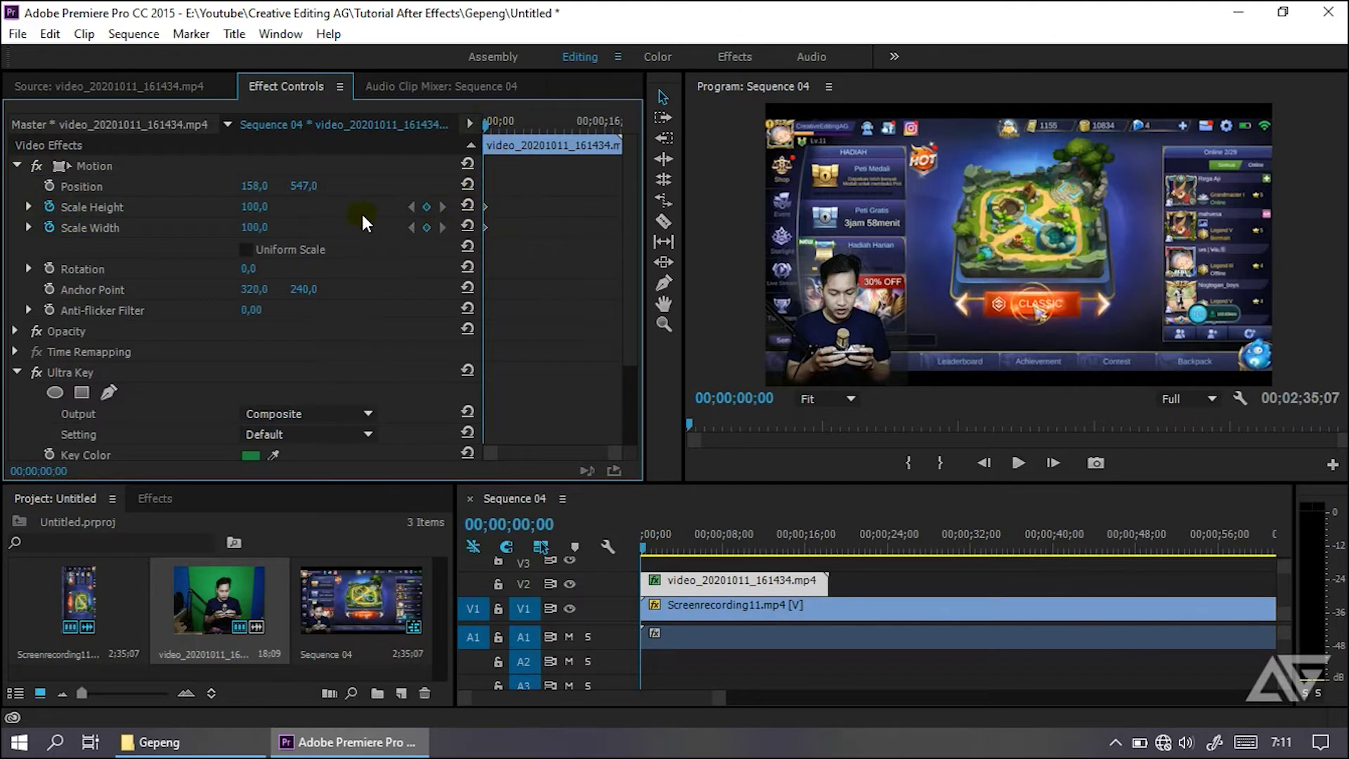
drag(491, 122, 533, 127)
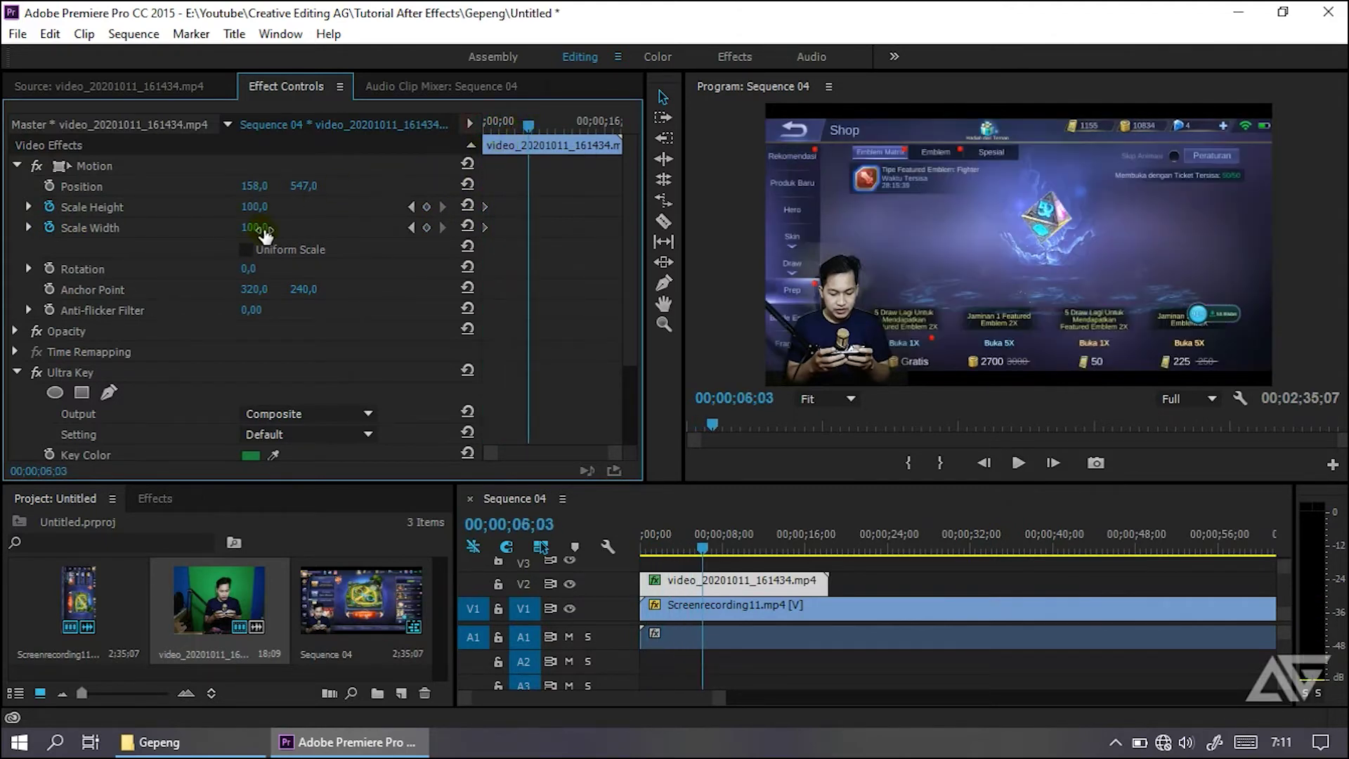
drag(253, 207, 312, 208)
mouse_move(507, 126)
mouse_down()
mouse_move(482, 133)
mouse_move(531, 127)
mouse_up()
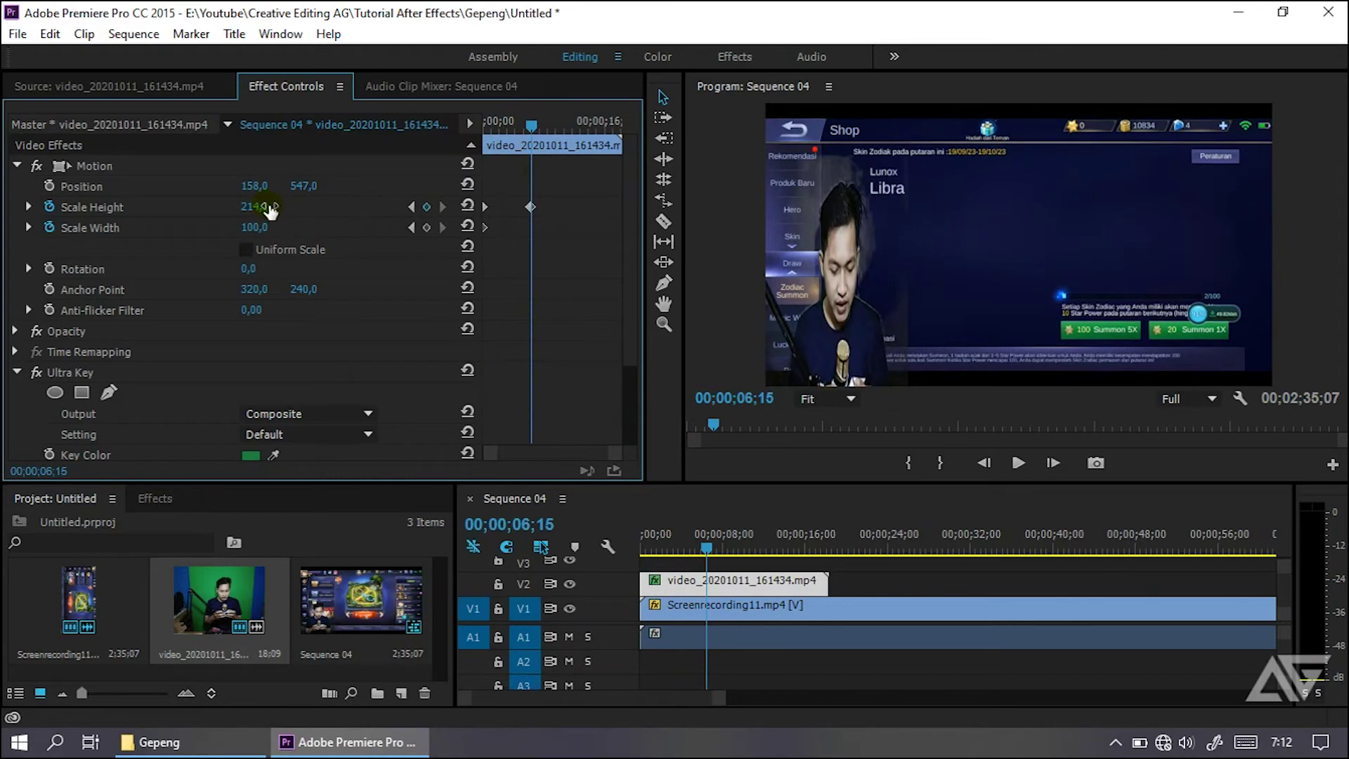
key(ctrl+z)
drag(260, 234, 268, 230)
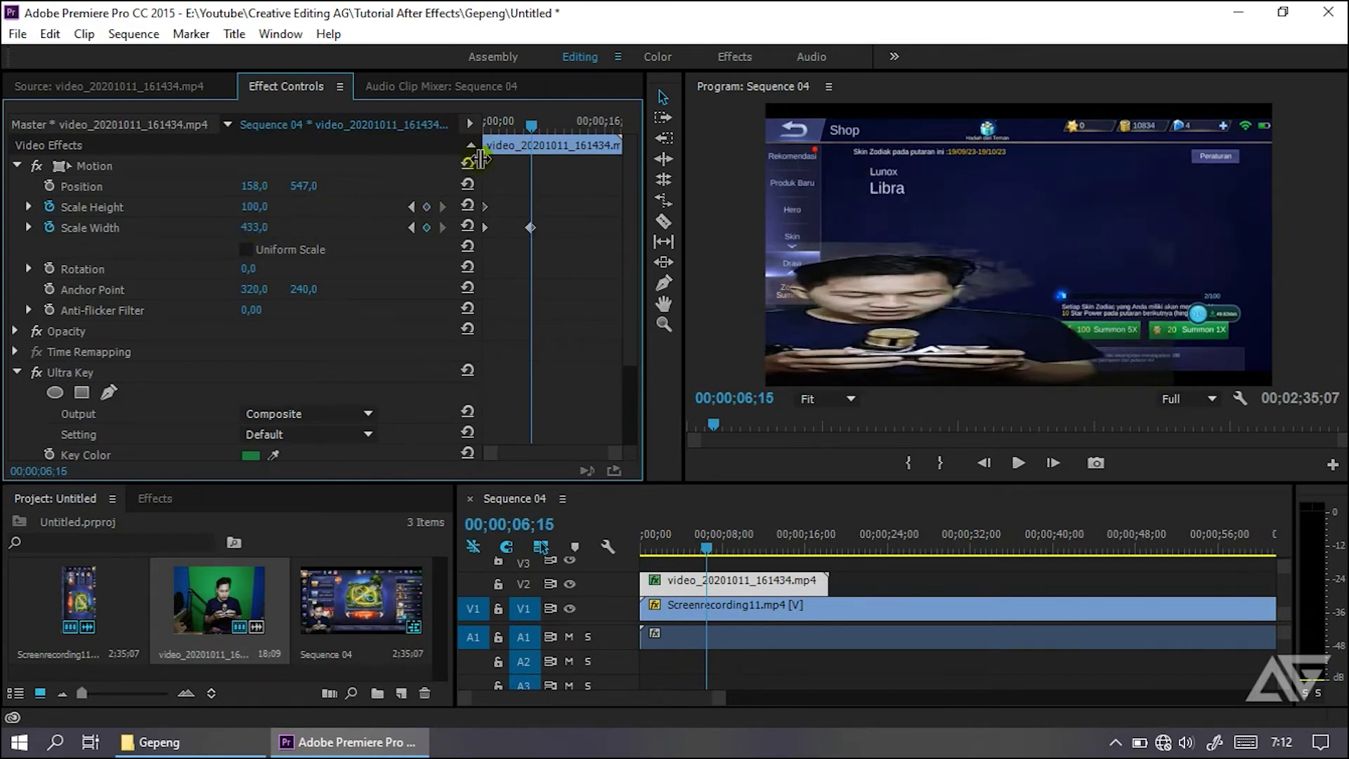
- Move the 433 width keyframe earlier, previewing the stretch from the sequence start
drag(532, 127, 449, 138)
key(space)
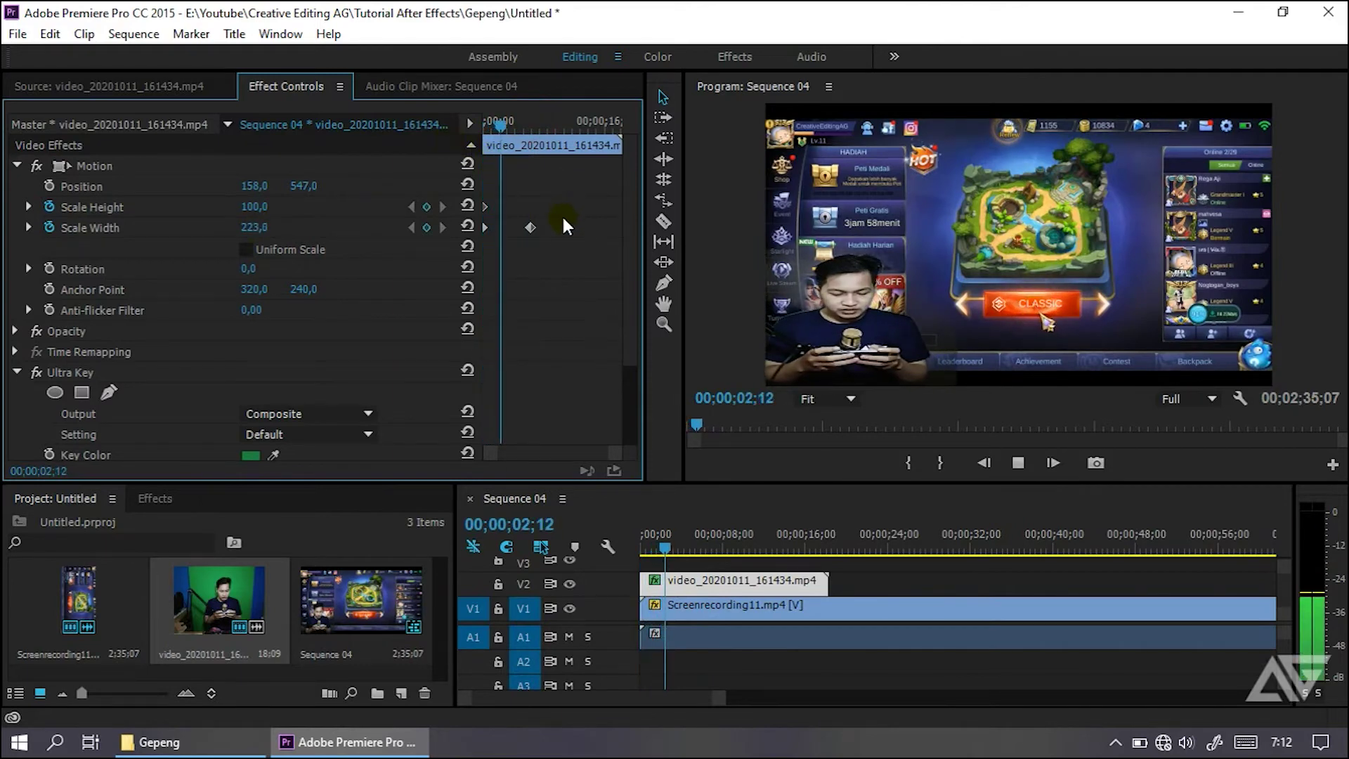
click(531, 227)
drag(532, 226, 500, 233)
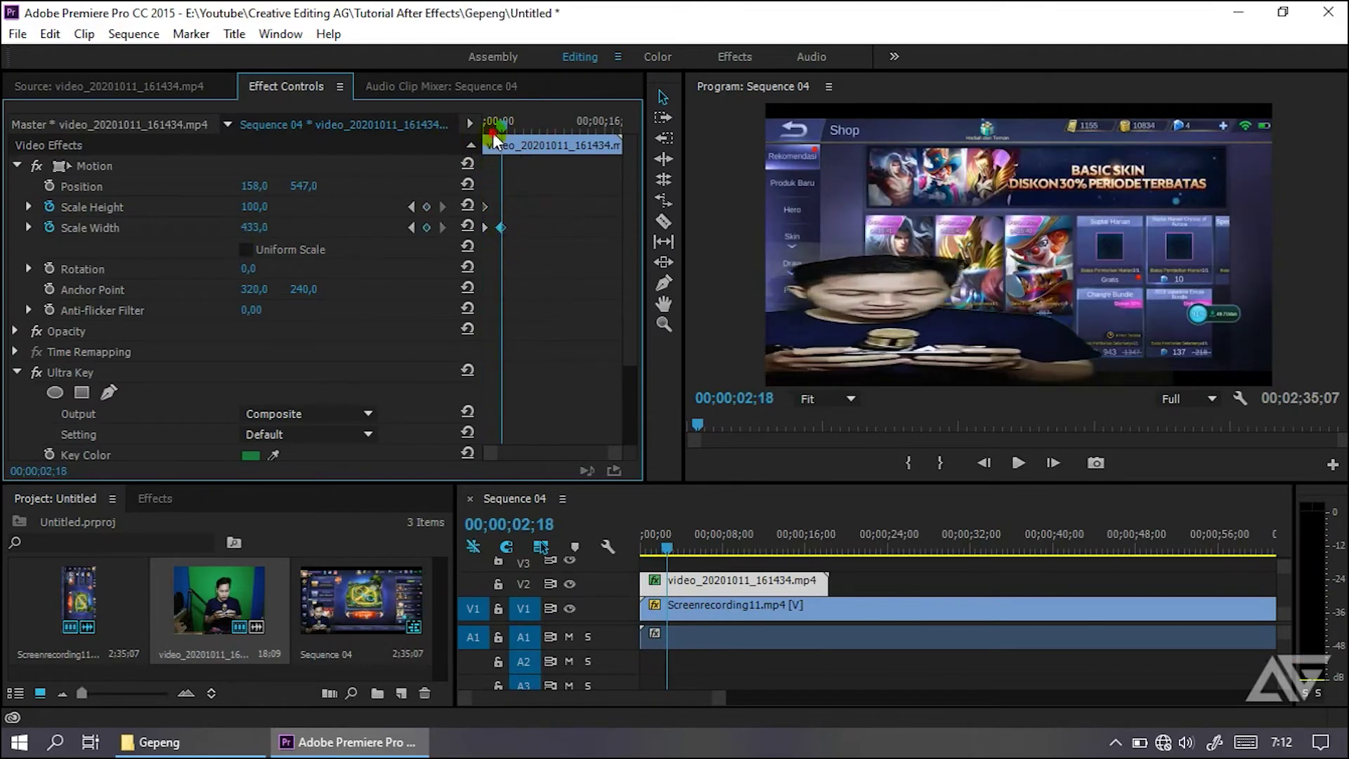
drag(491, 132, 470, 133)
key(space)
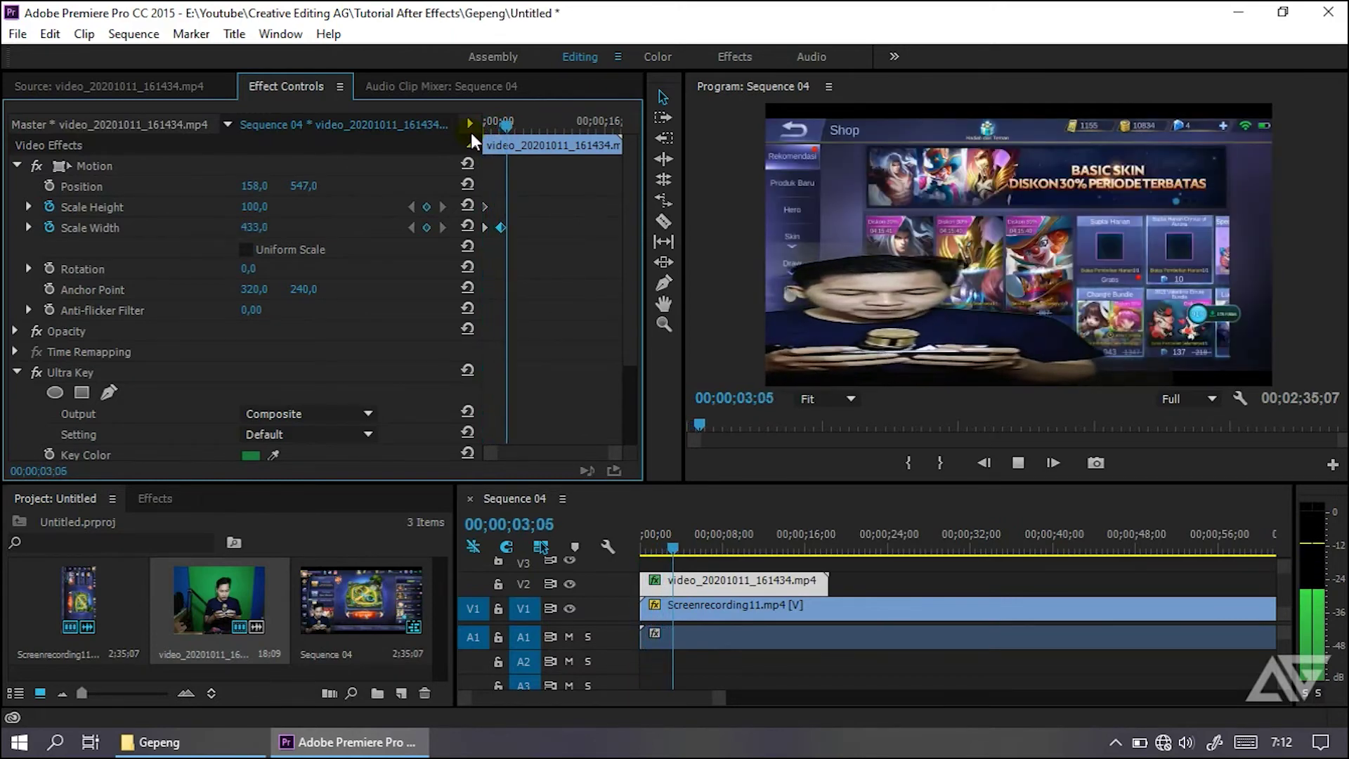
key(space)
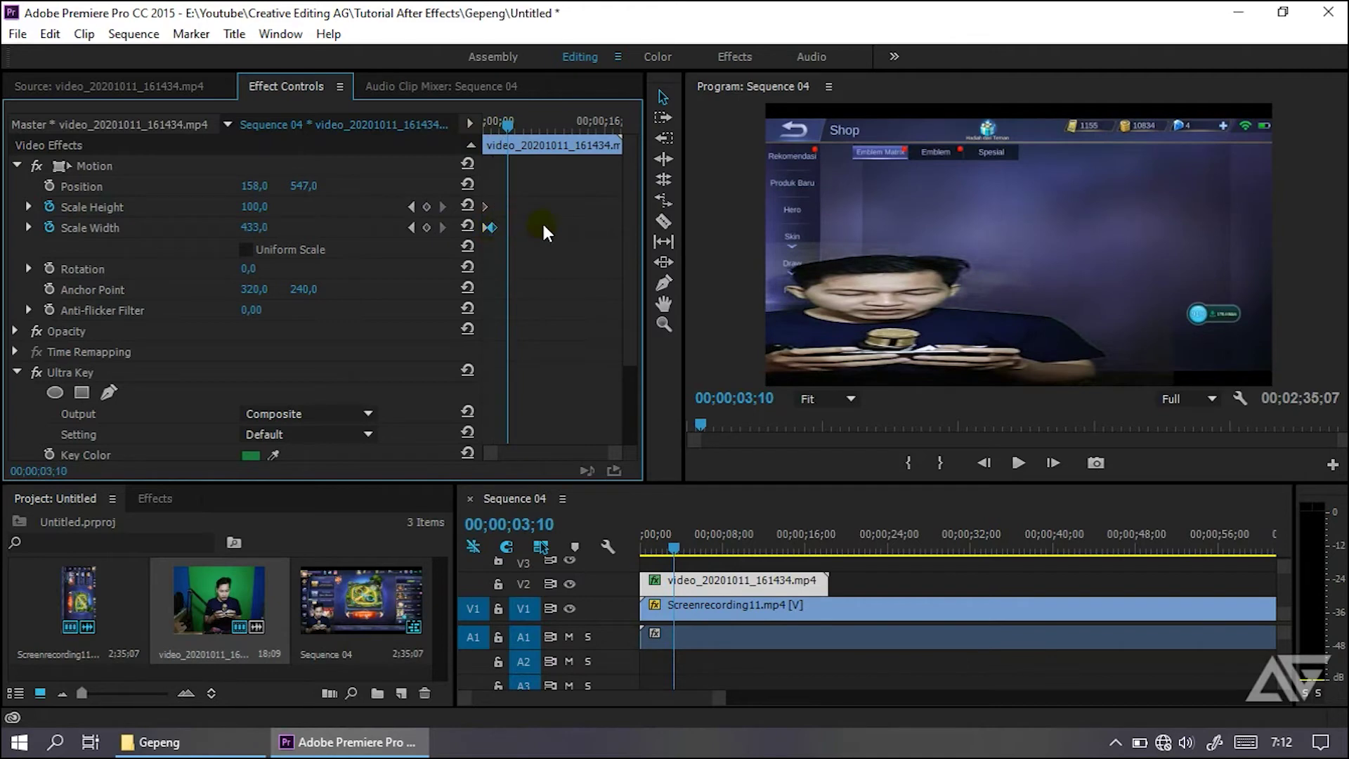
drag(512, 121, 475, 129)
key(space)
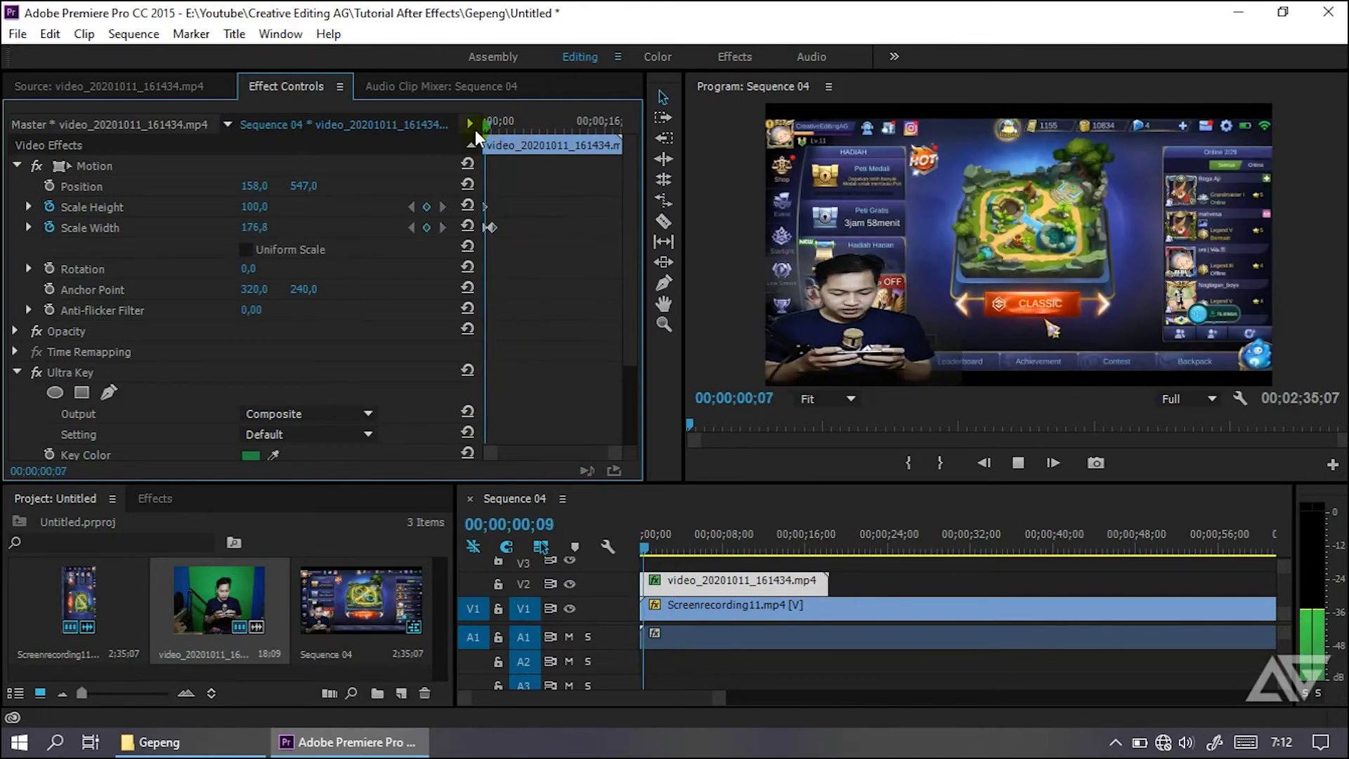
key(space)
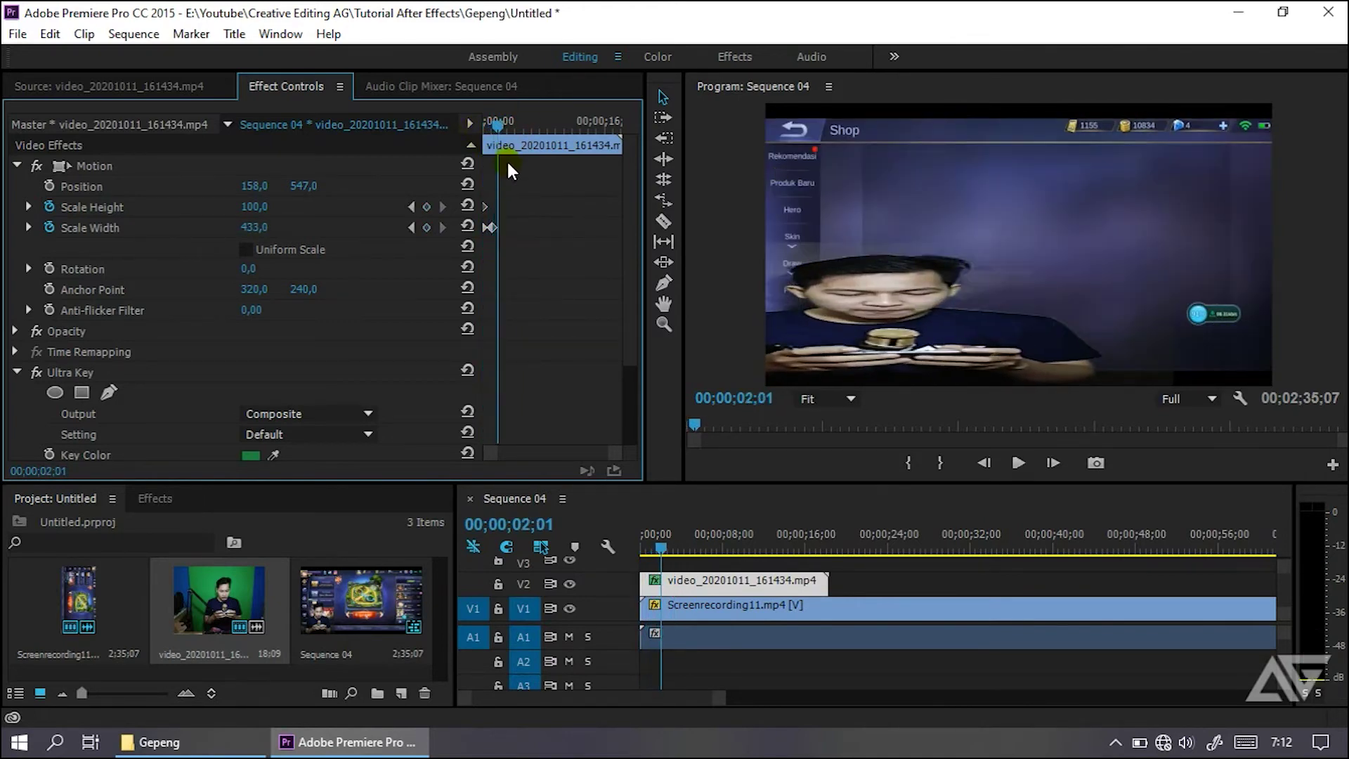
drag(504, 124, 512, 120)
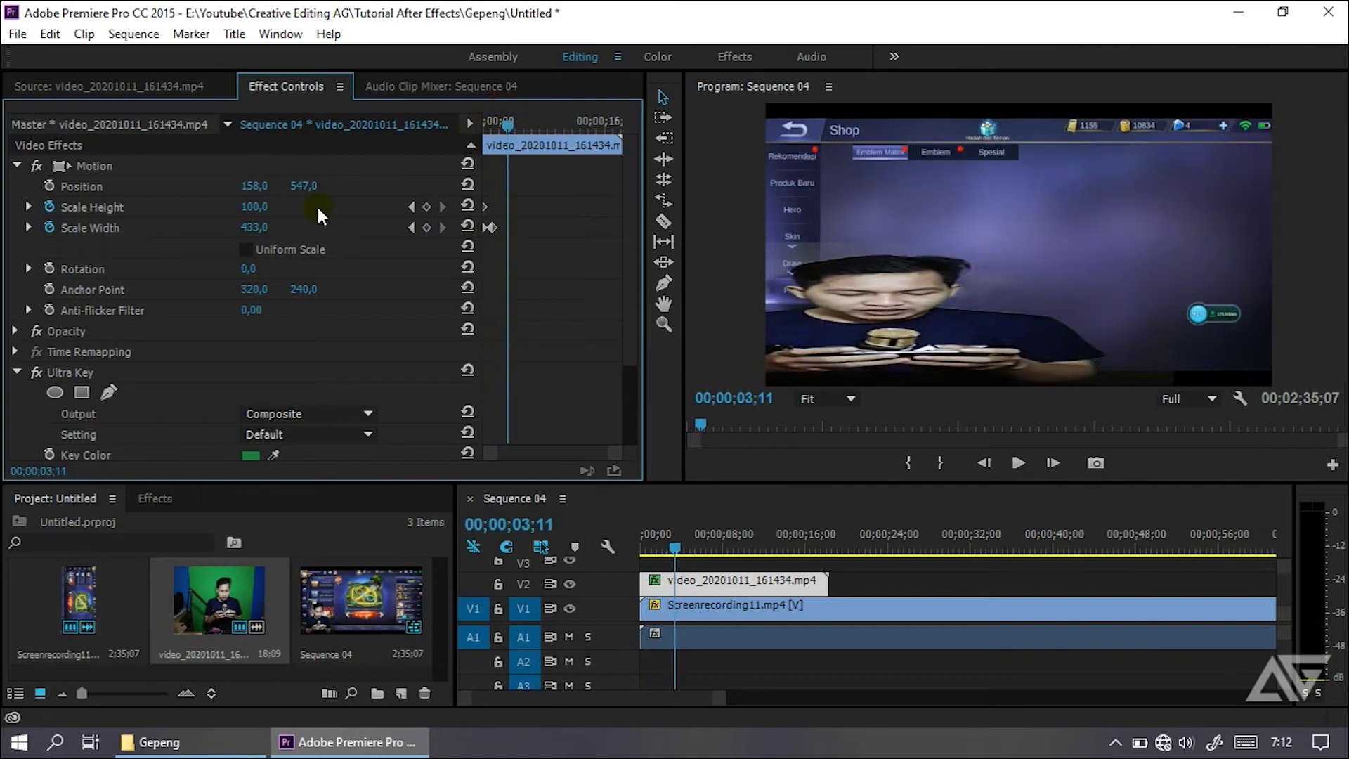
- Nudge the width keyframe earlier and shift the height keyframe toward eight seconds
drag(504, 121, 522, 120)
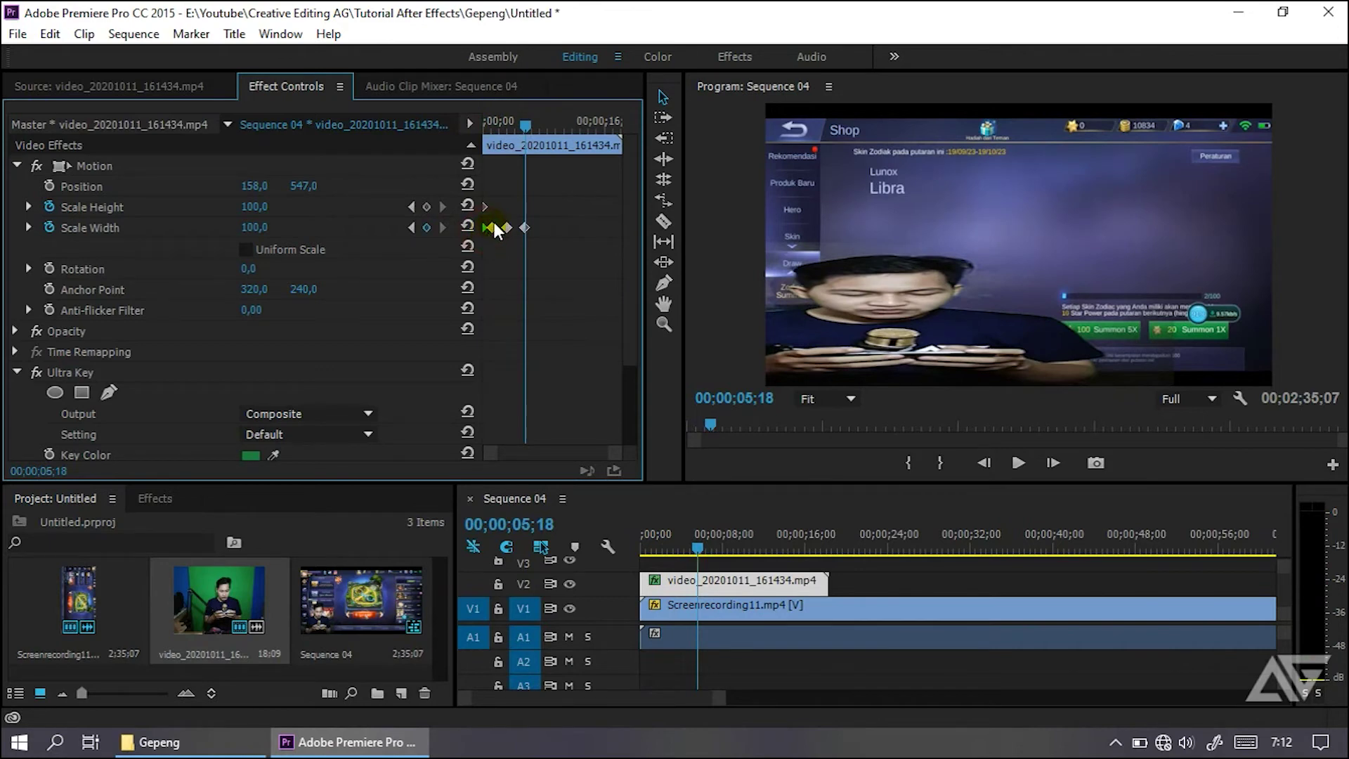
drag(525, 227, 517, 228)
mouse_move(526, 128)
mouse_down()
mouse_move(487, 128)
mouse_move(544, 129)
mouse_up()
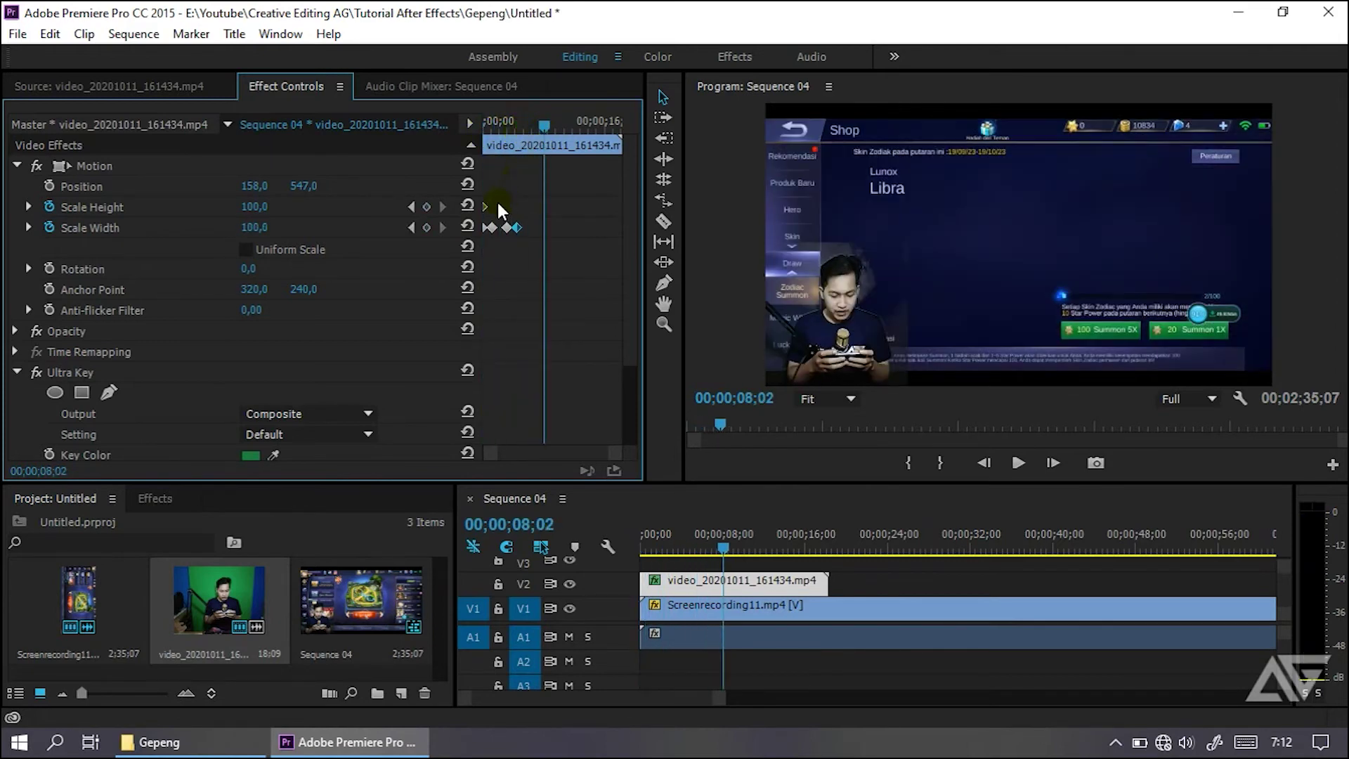
drag(491, 208, 537, 208)
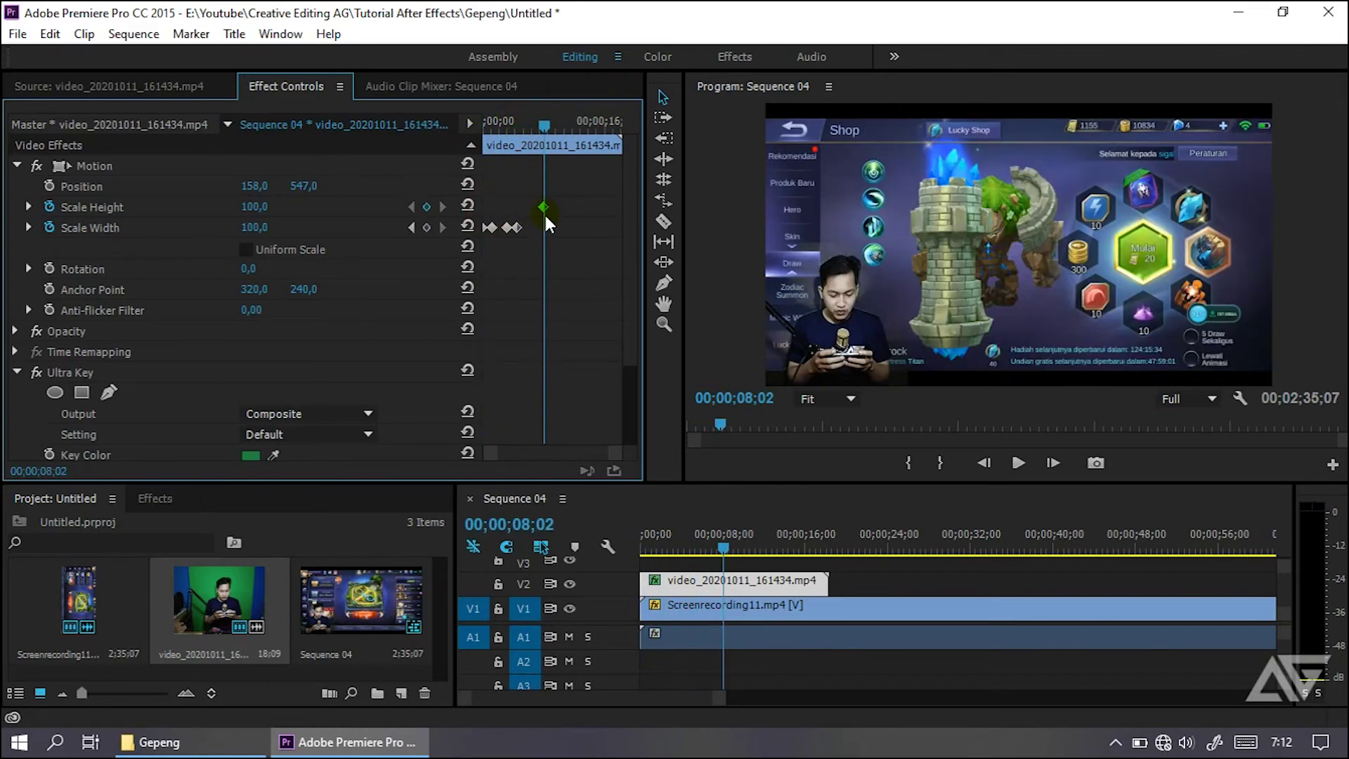
- Key Scale Height to 278 at ten seconds and back to 100 past thirteen seconds
drag(541, 130, 555, 129)
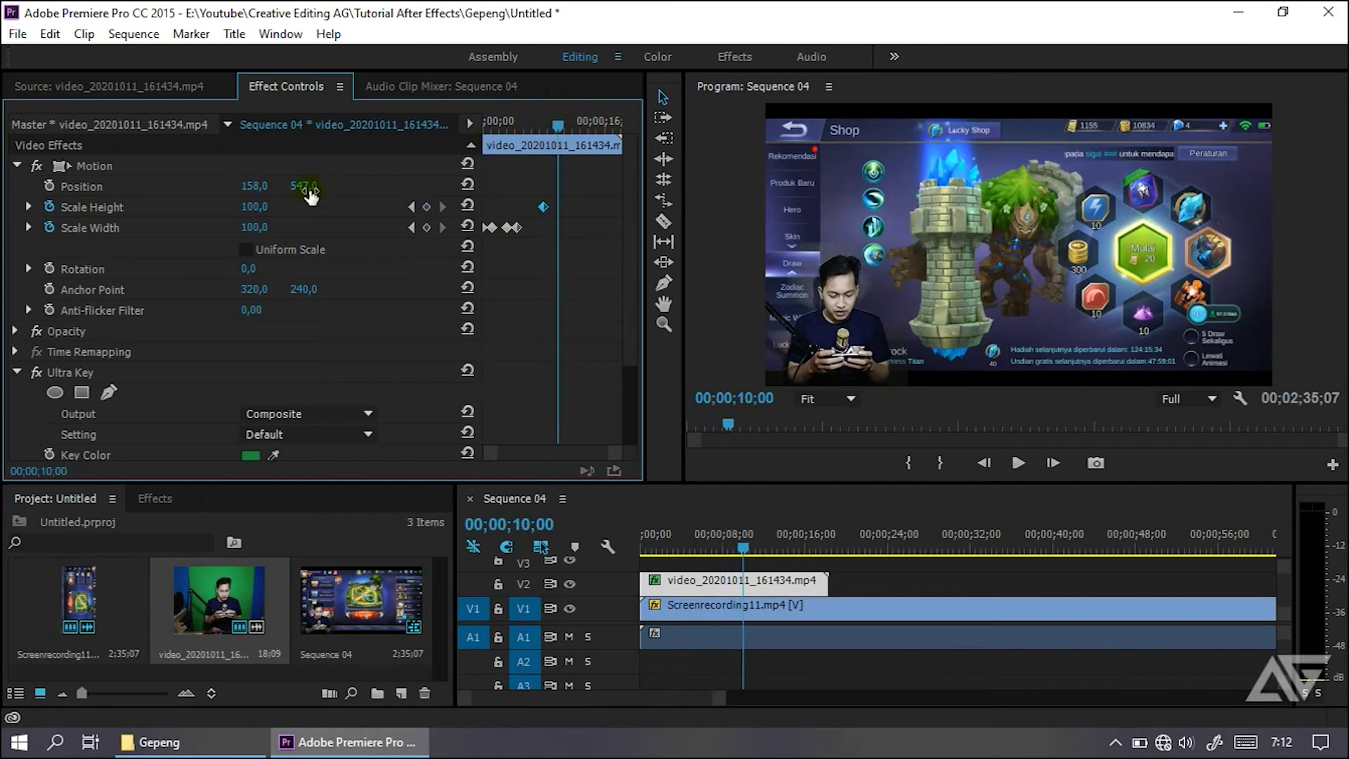
drag(260, 207, 330, 206)
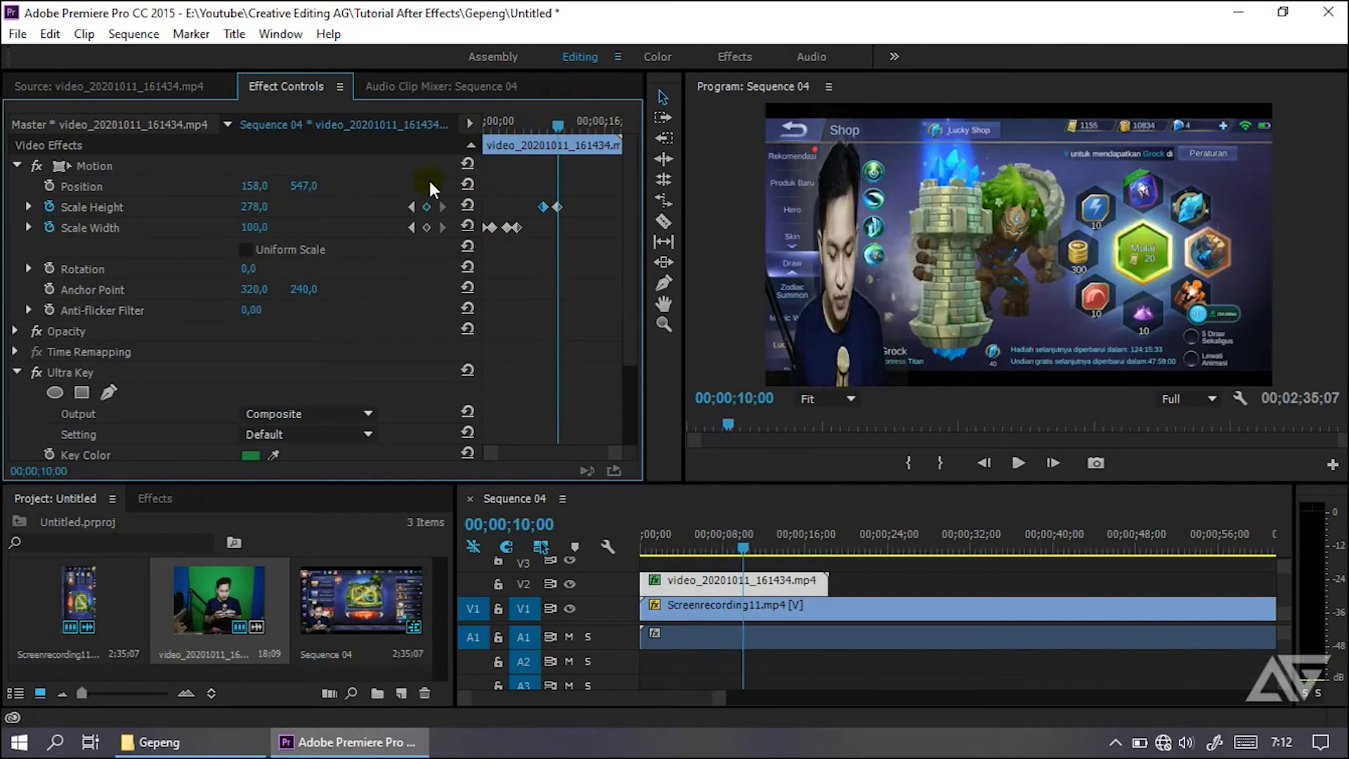
drag(546, 129, 603, 129)
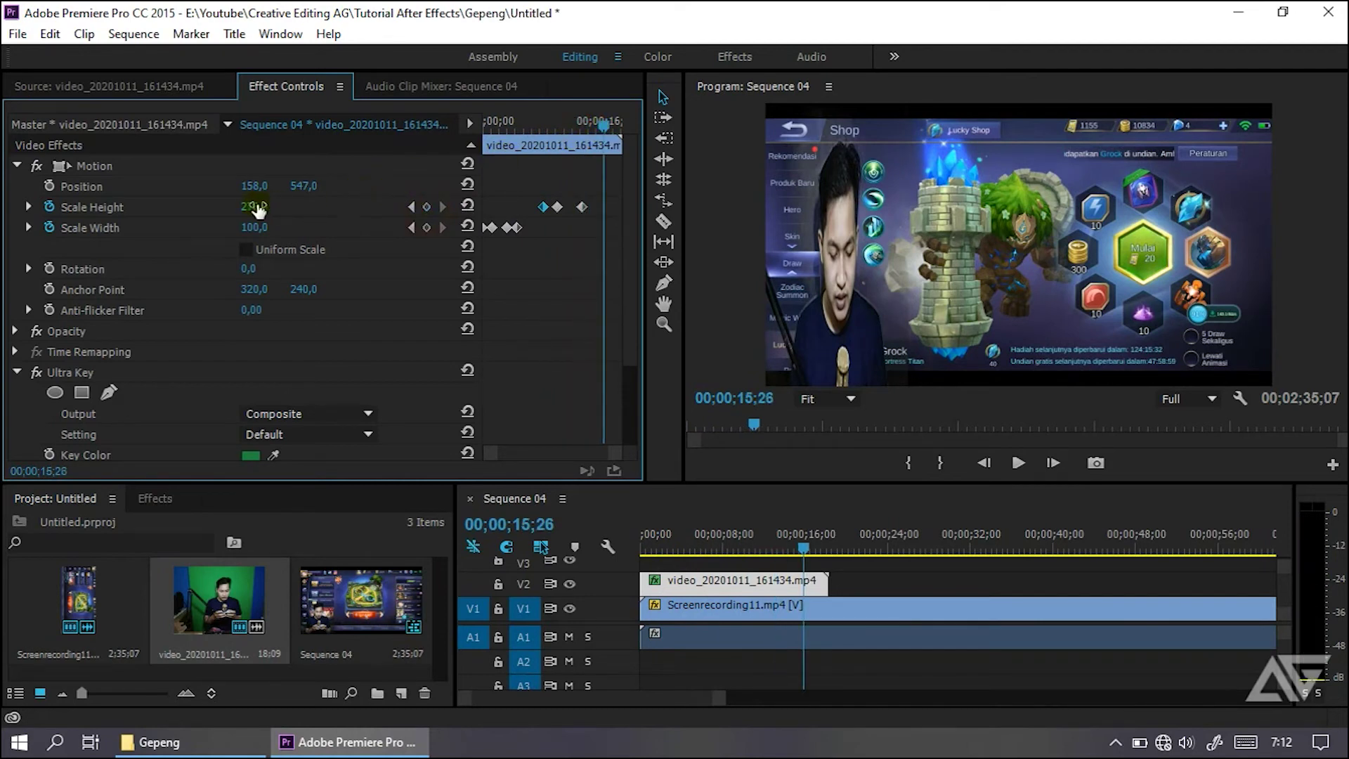
text(10)
click(468, 226)
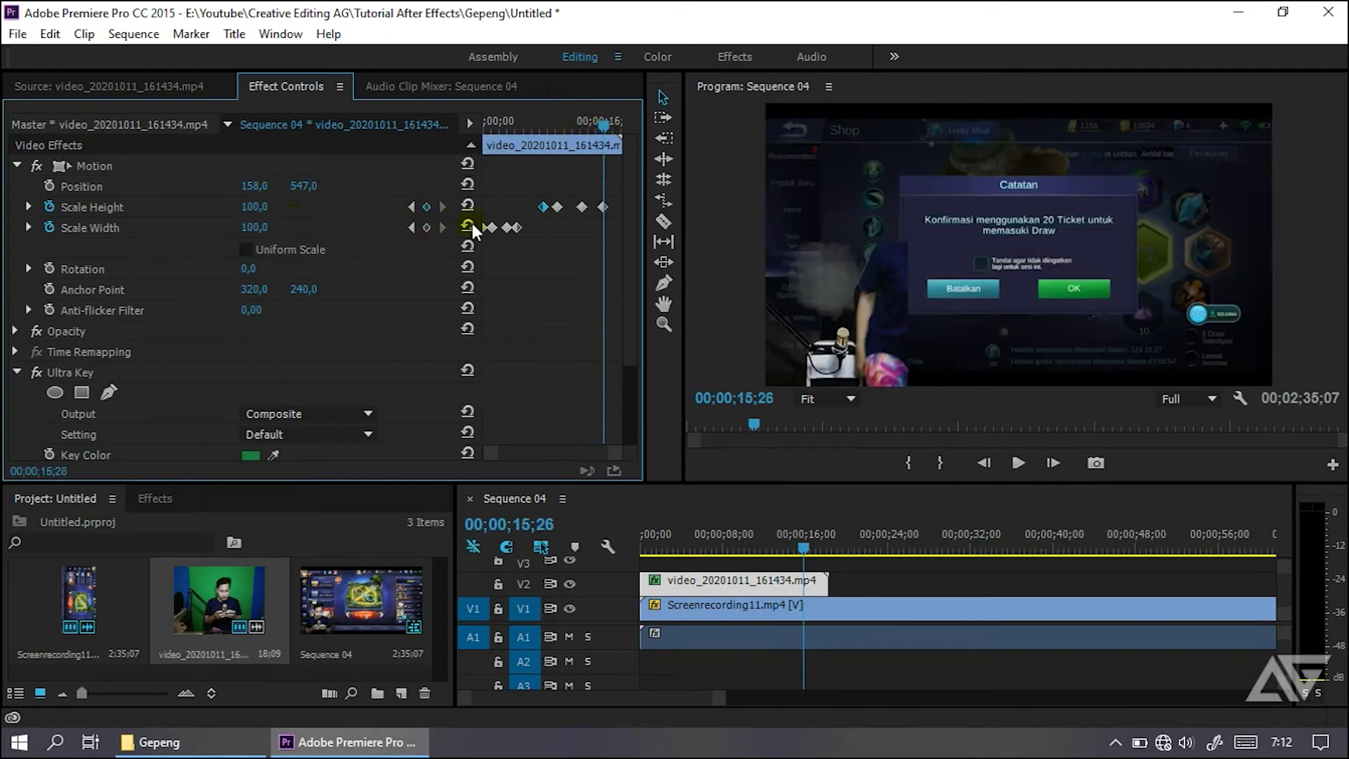
drag(603, 205, 585, 204)
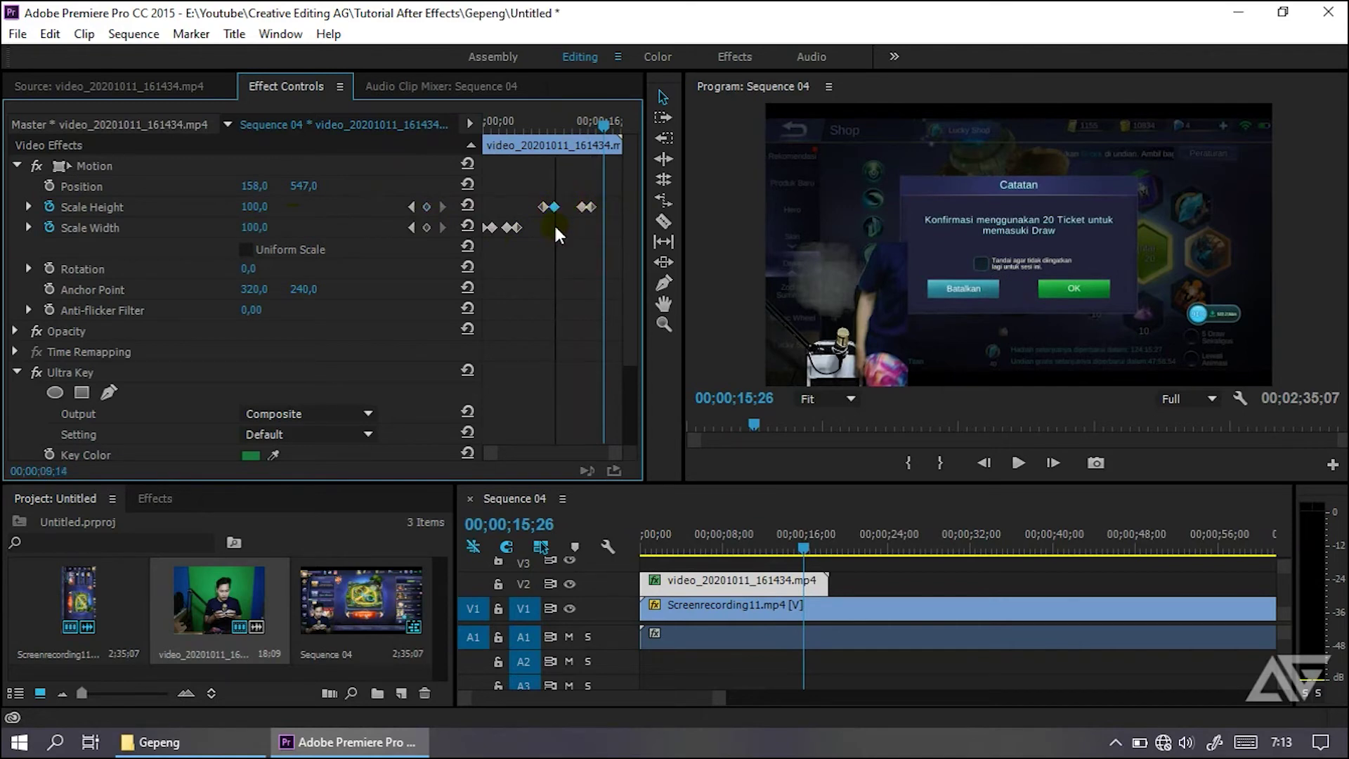
drag(591, 132, 440, 149)
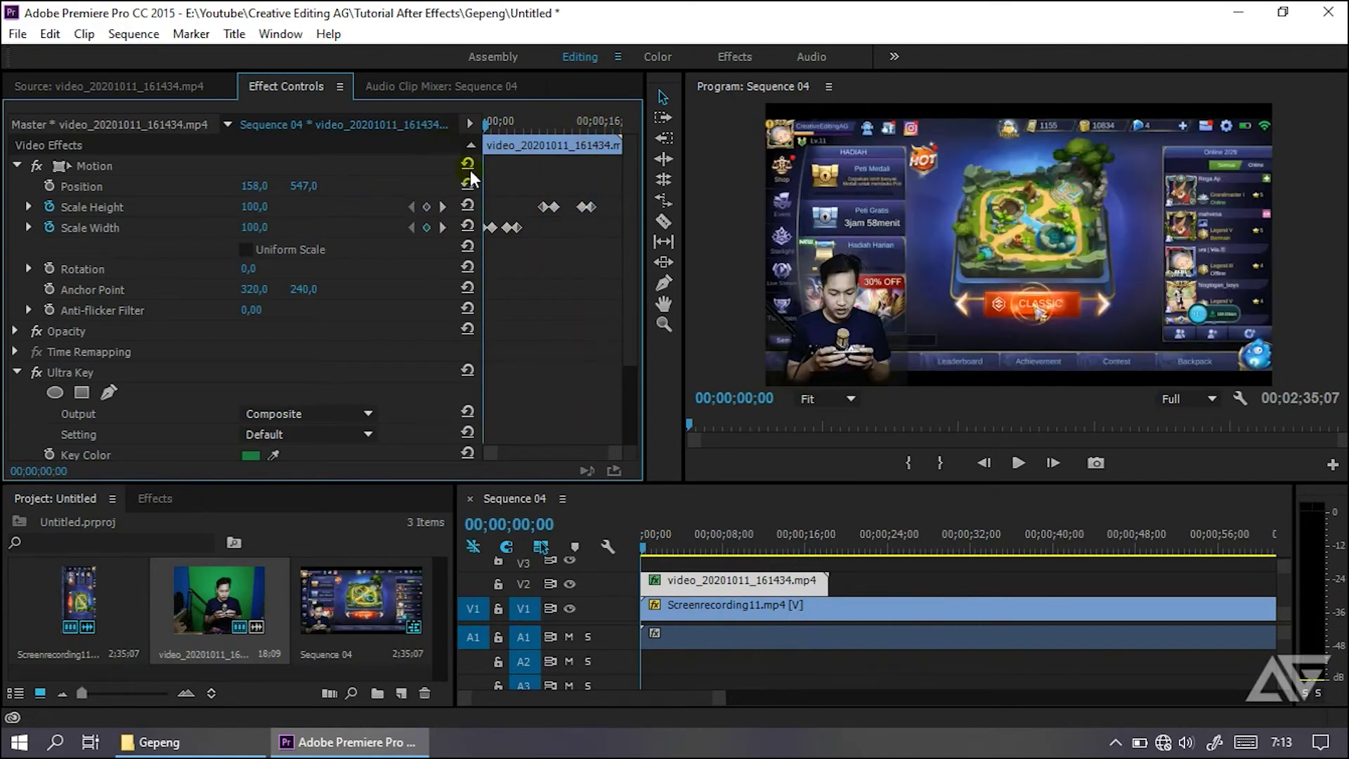
click(508, 183)
key(space)
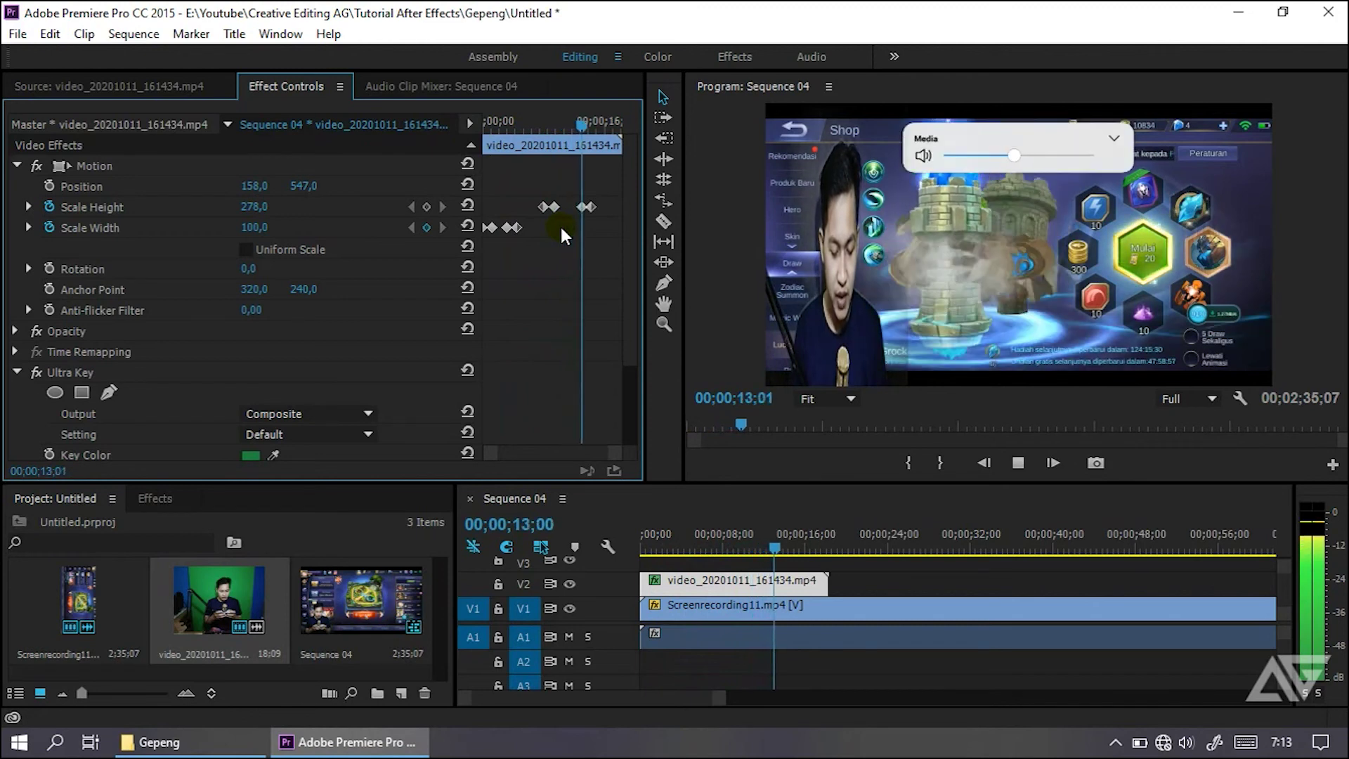
key(space)
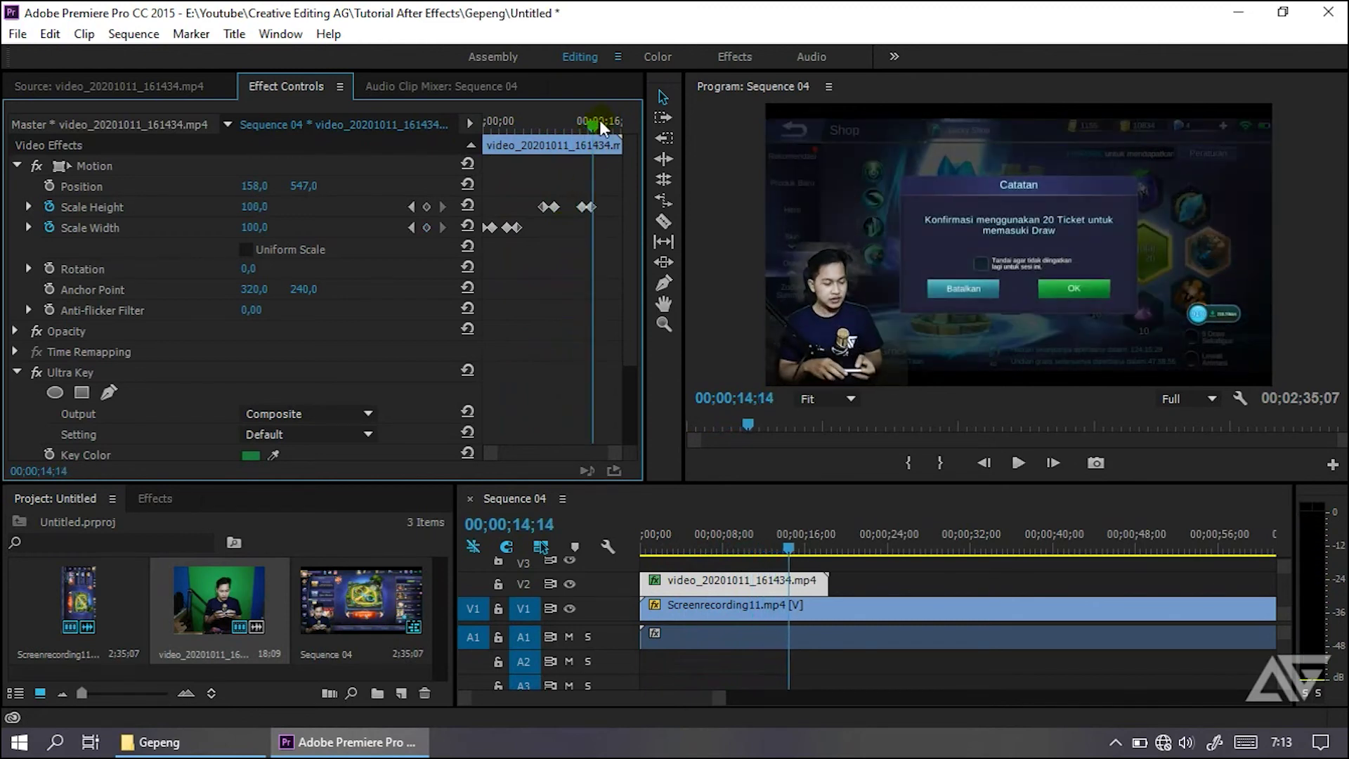
drag(600, 119, 531, 145)
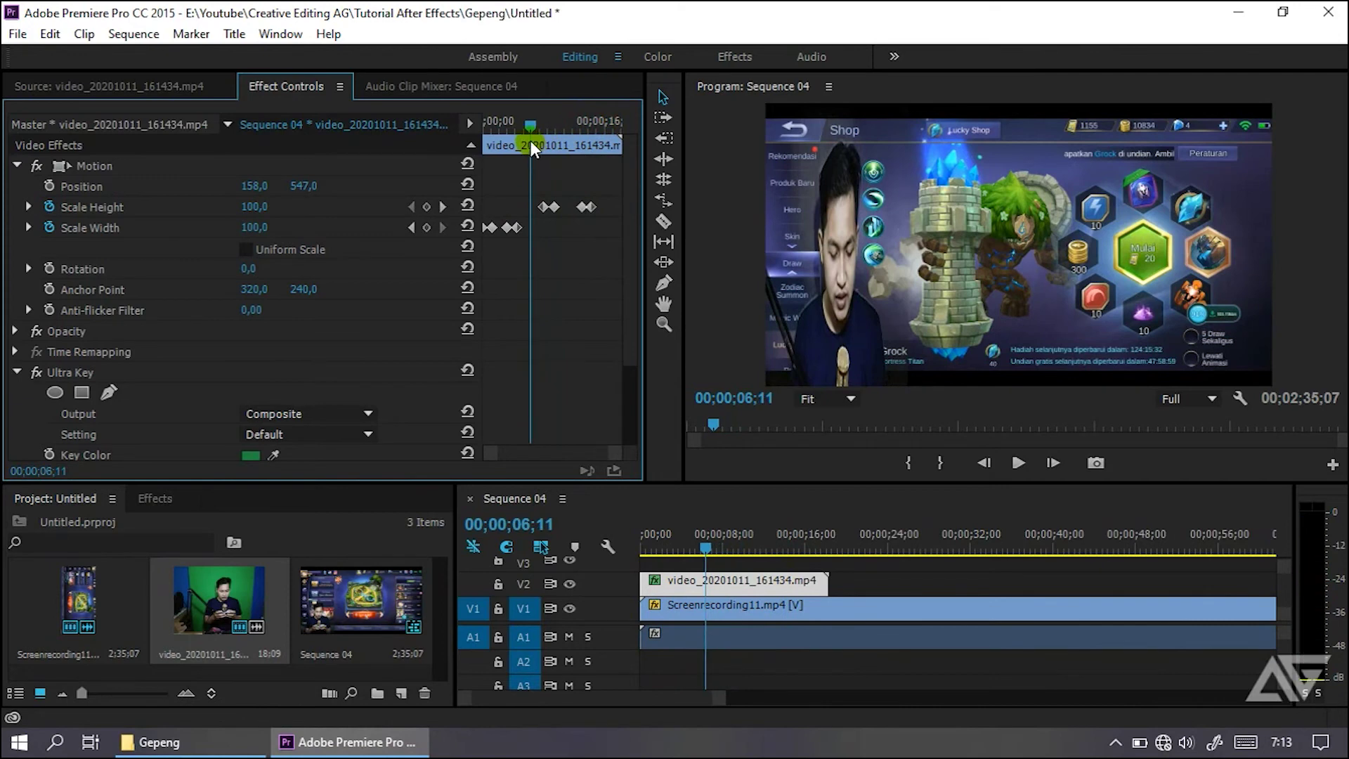
drag(528, 125, 528, 131)
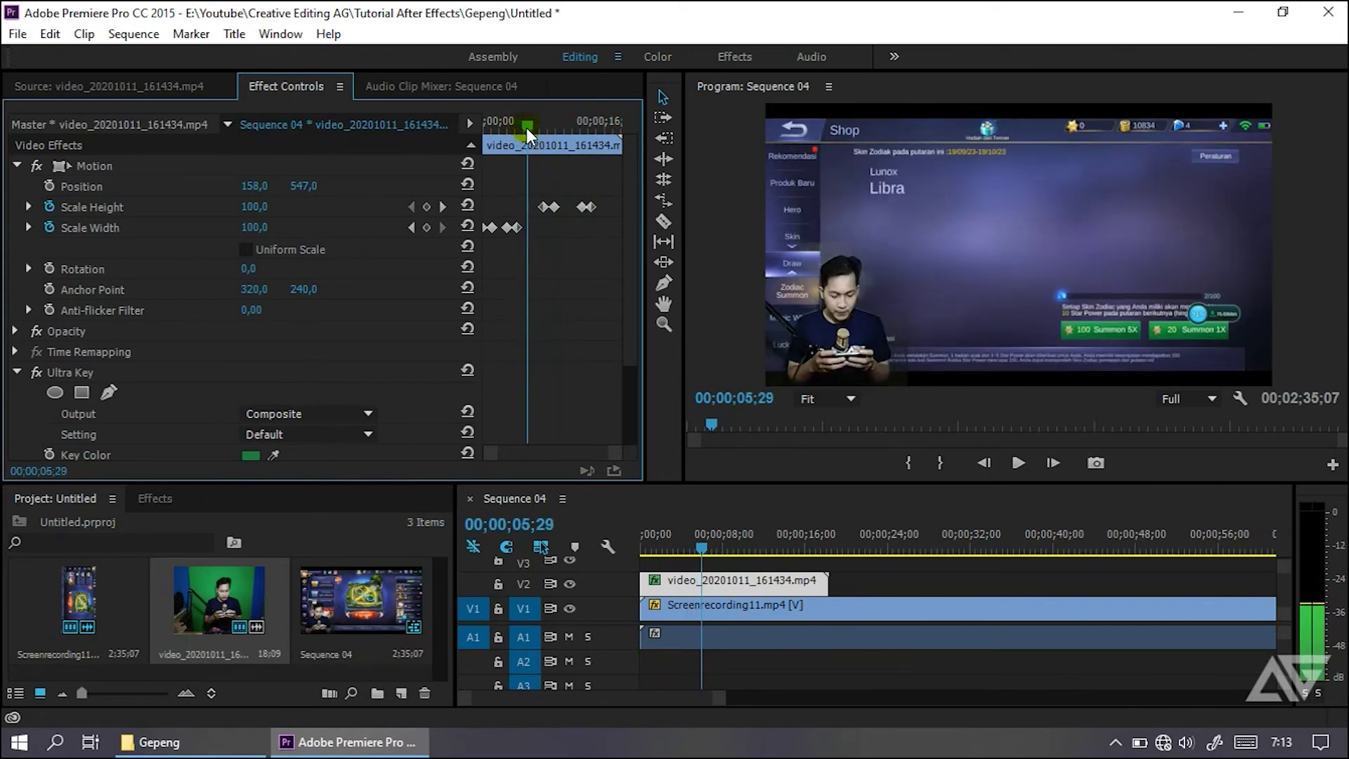
click(102, 167)
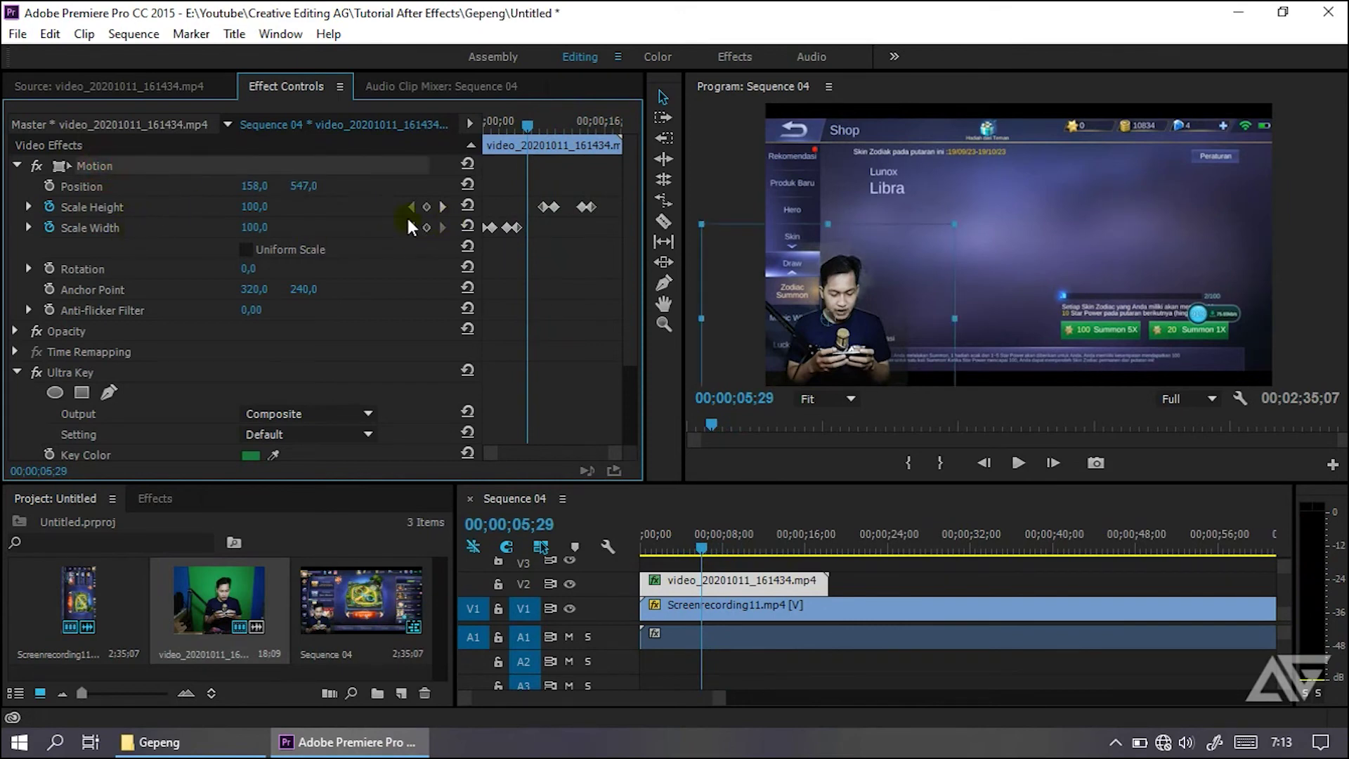
- Turn off Uniform Scale and keyframe Scale Width 212 and Scale Height 127 at 00;00;05;29
click(246, 251)
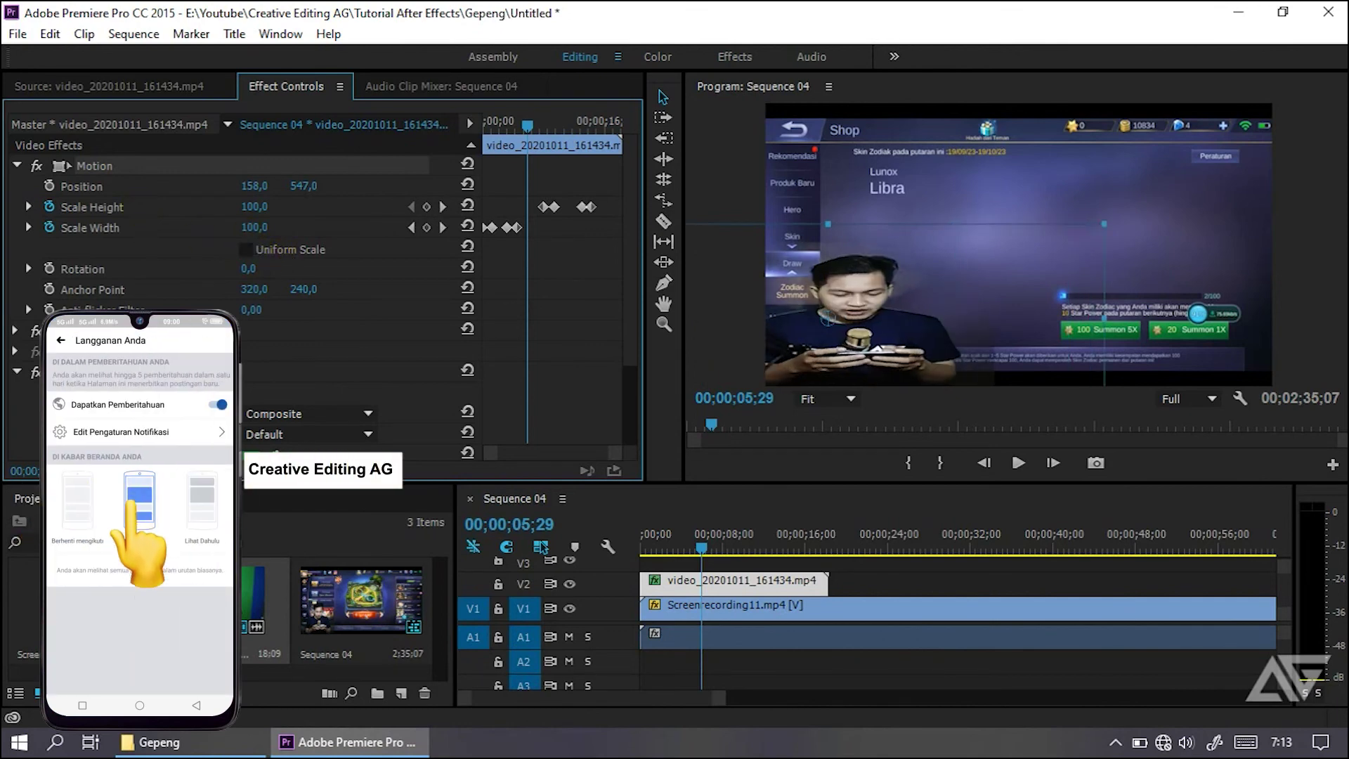
drag(247, 231, 326, 231)
drag(254, 207, 314, 216)
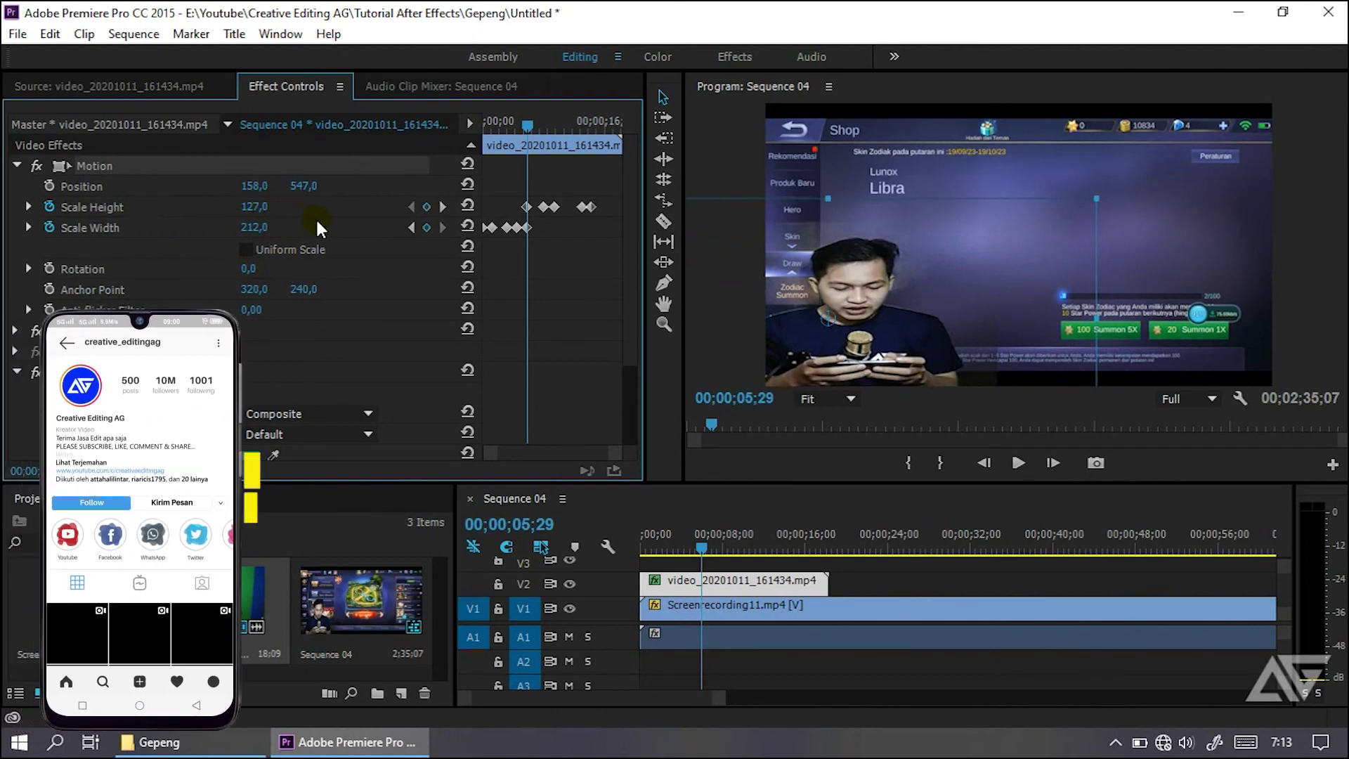